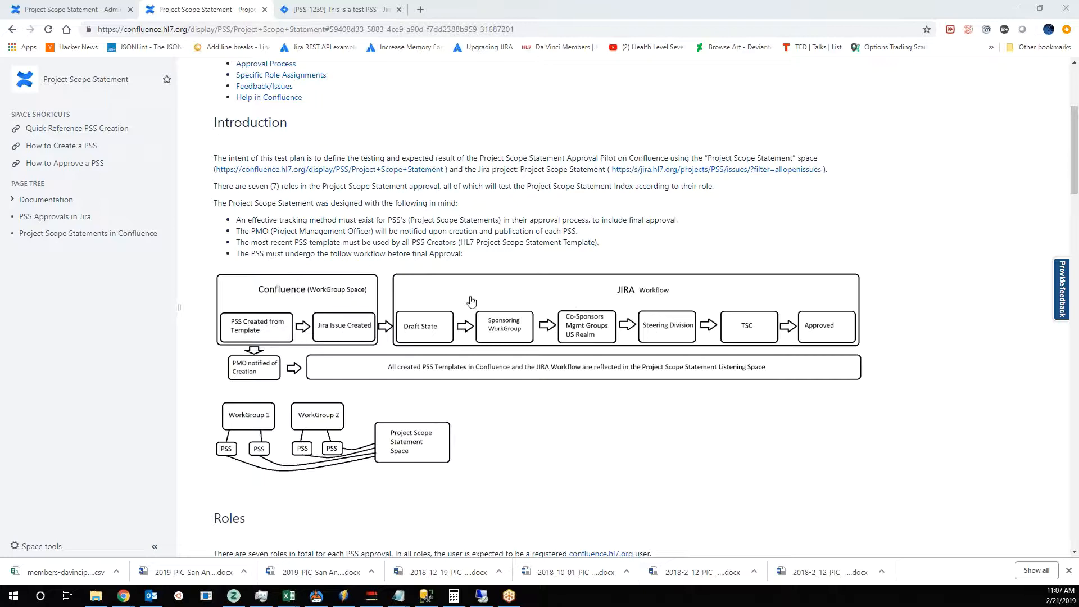
# - View the lists of project scope statements in Confluence and PSS approvals in Jira, and return to the Documentation section
pyautogui.scroll(3, 349, 328)
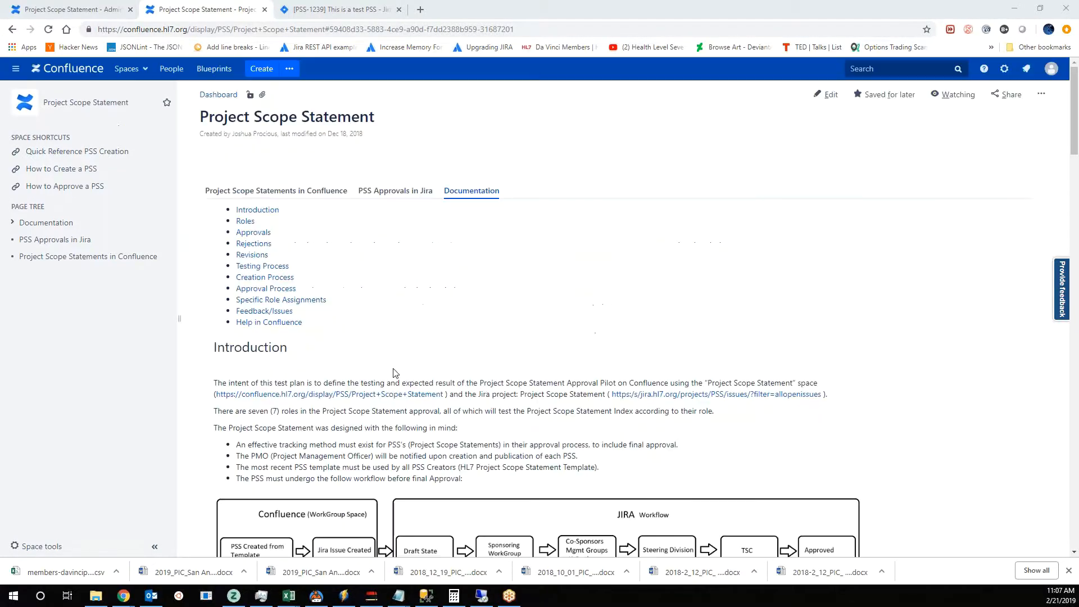
pyautogui.scroll(-1, 349, 441)
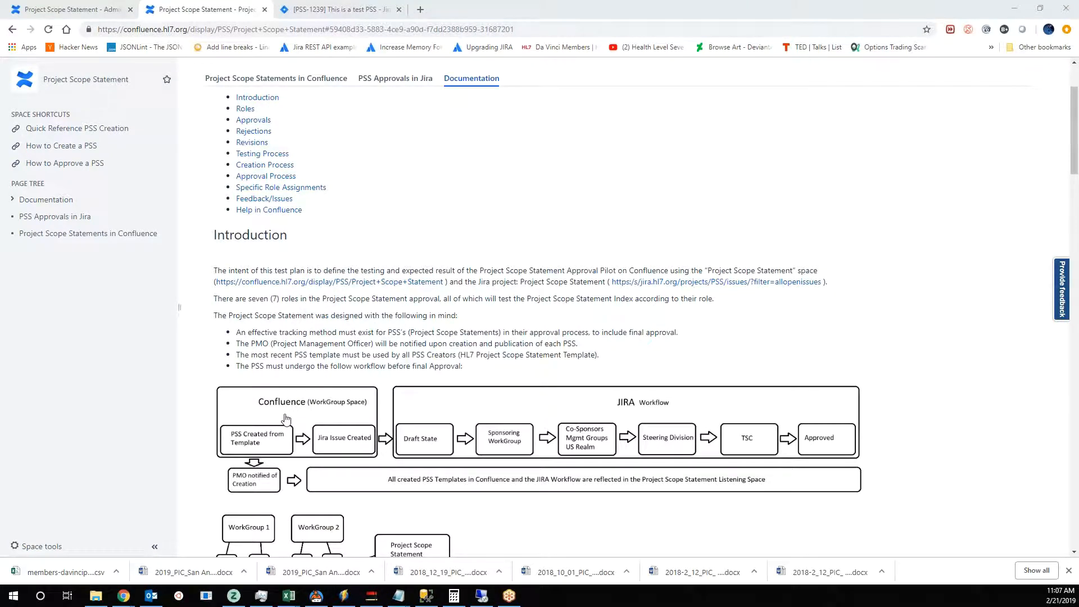
pyautogui.scroll(2, 285, 418)
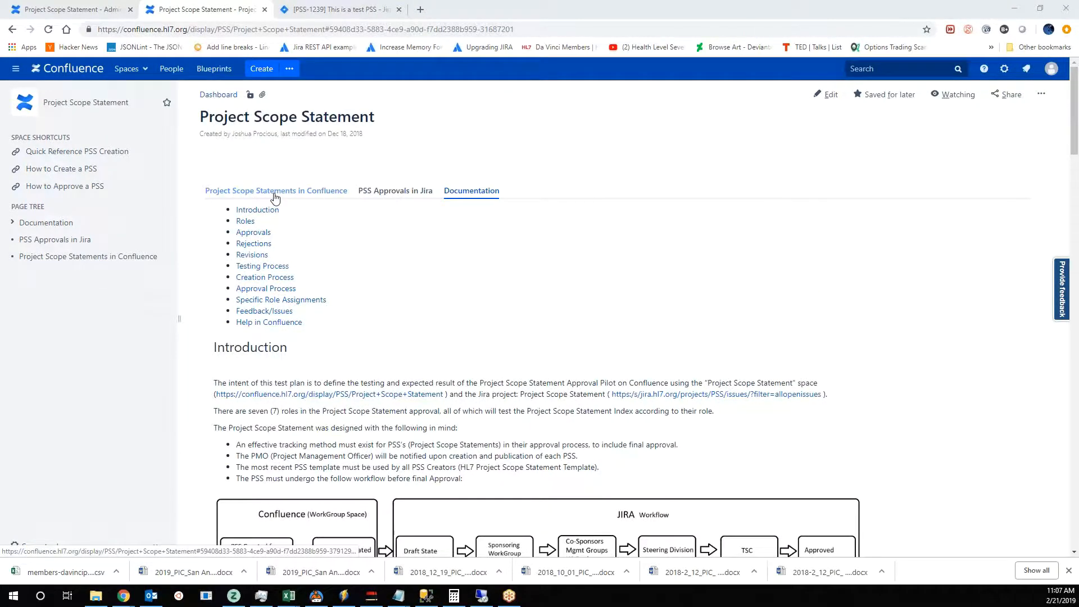
pyautogui.click(274, 192)
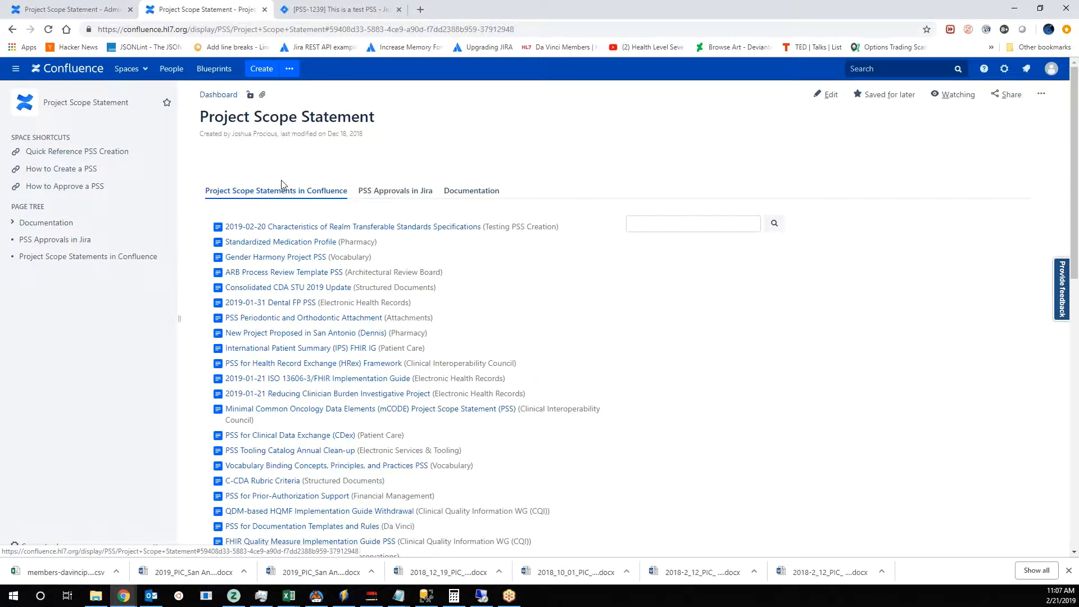
pyautogui.click(394, 194)
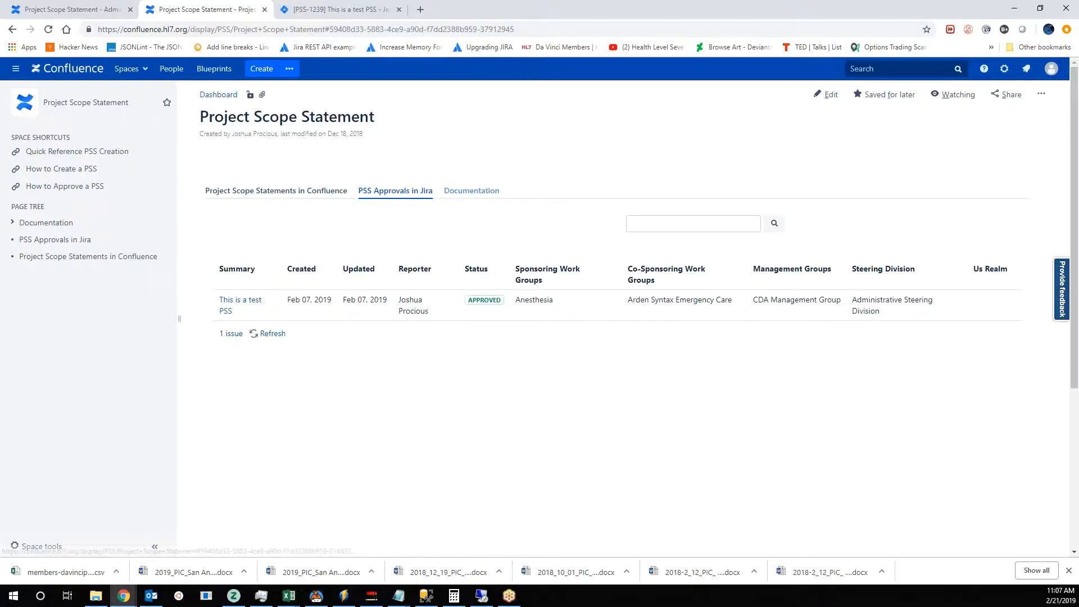
pyautogui.click(471, 191)
# - Examine the documentation's PSS workflow diagram, roles, approvals, role assignments, and feedback and help sections
pyautogui.scroll(-4, 290, 357)
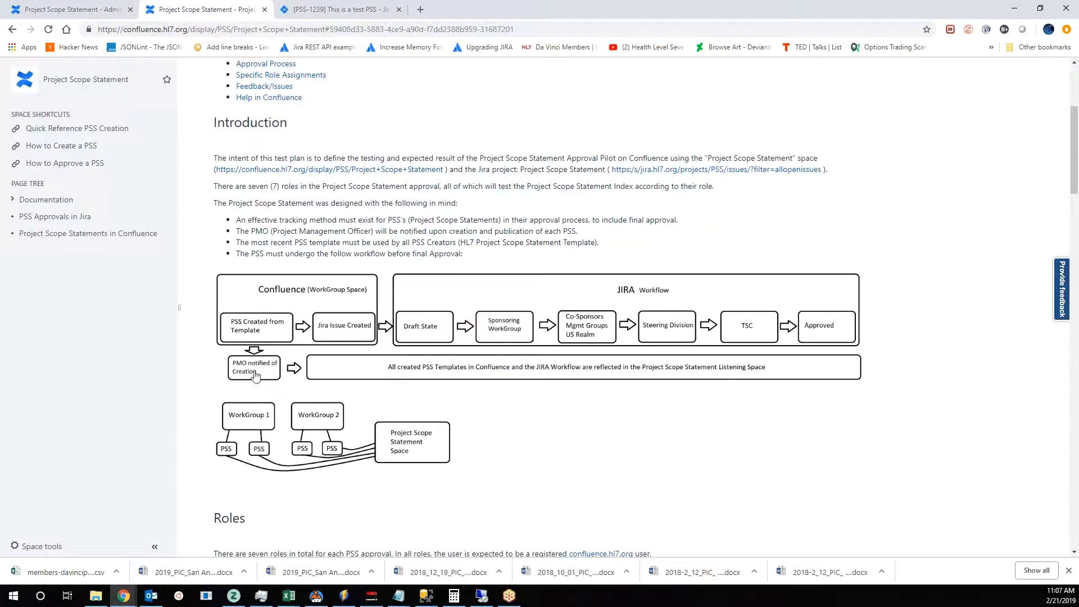
pyautogui.scroll(5, 259, 264)
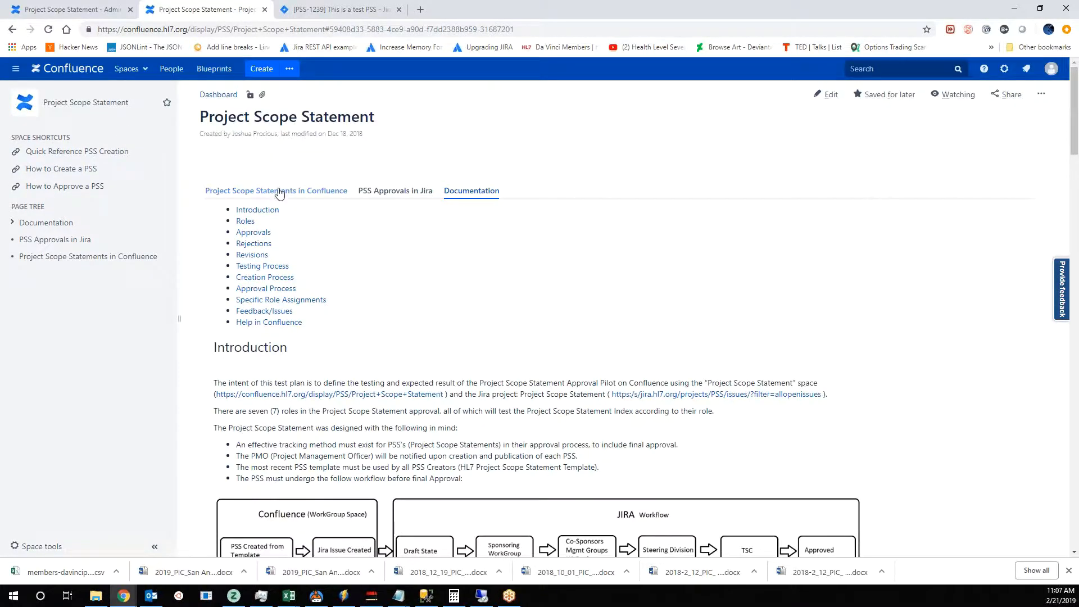
pyautogui.scroll(-2, 337, 366)
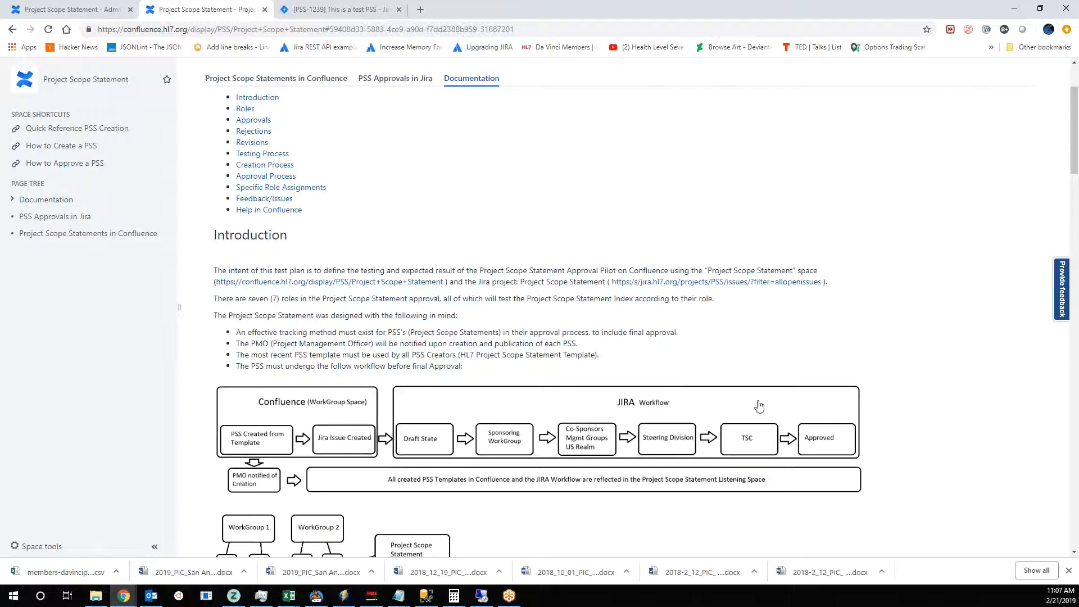
pyautogui.scroll(2, 423, 219)
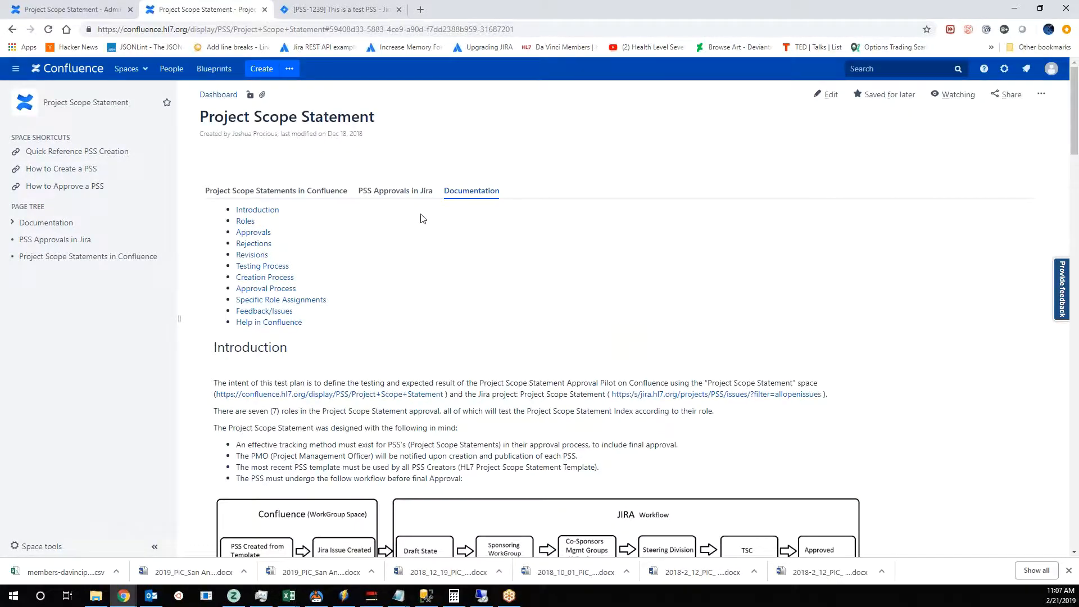
pyautogui.scroll(-1, 568, 447)
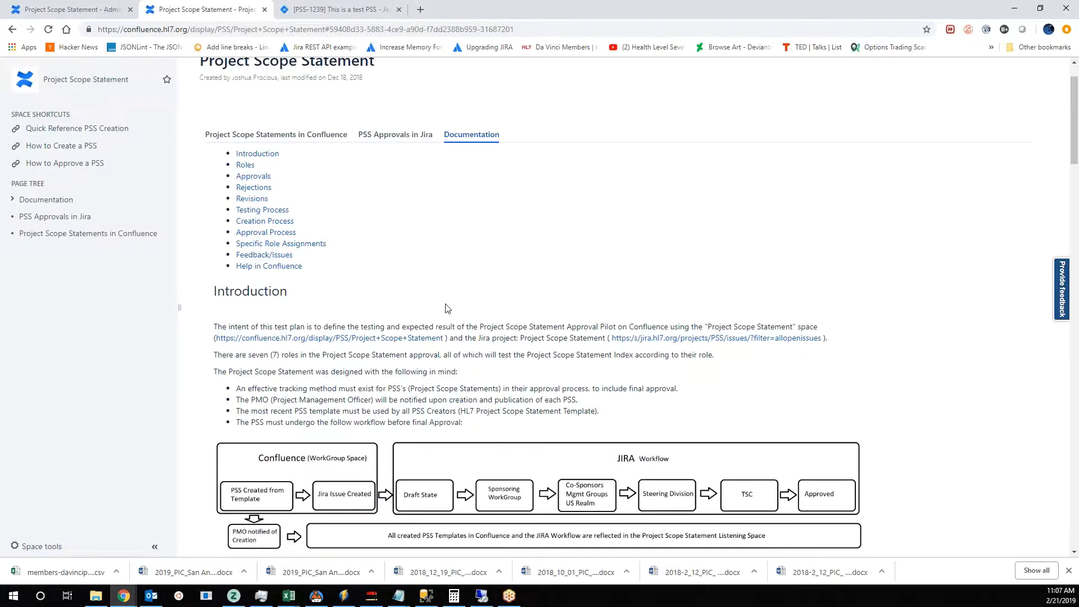
pyautogui.scroll(-1, 449, 310)
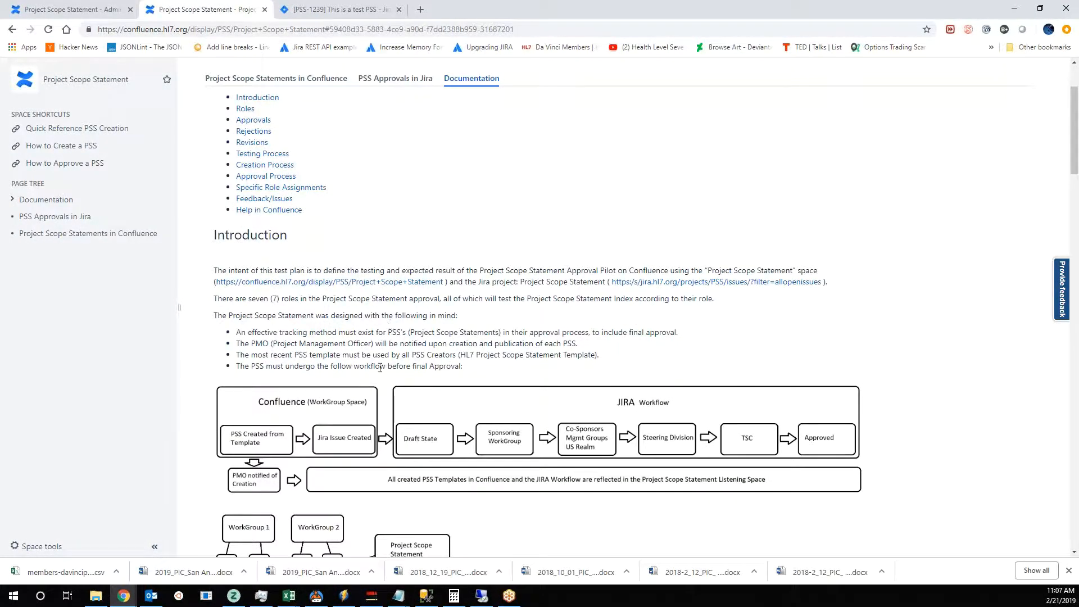
pyautogui.scroll(2, 380, 368)
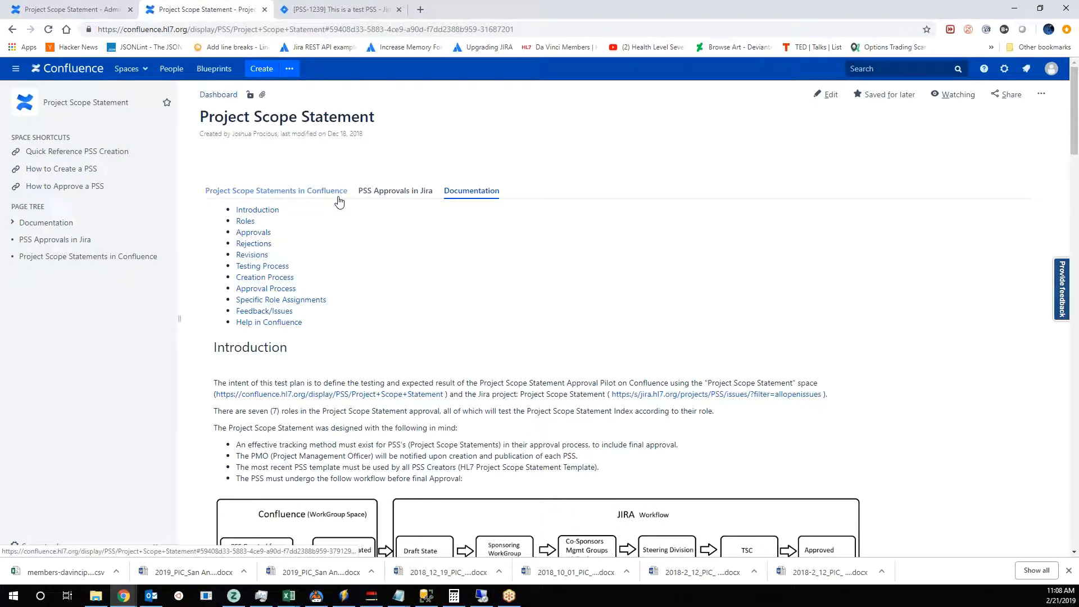
pyautogui.scroll(-8, 416, 330)
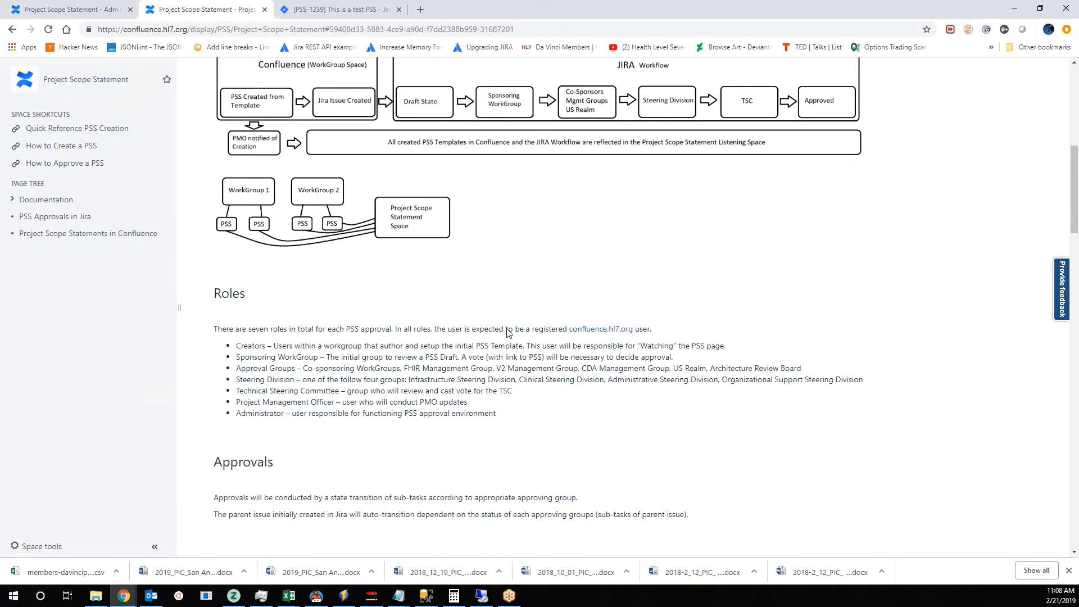
pyautogui.scroll(-15, 508, 332)
pyautogui.scroll(-5, 345, 343)
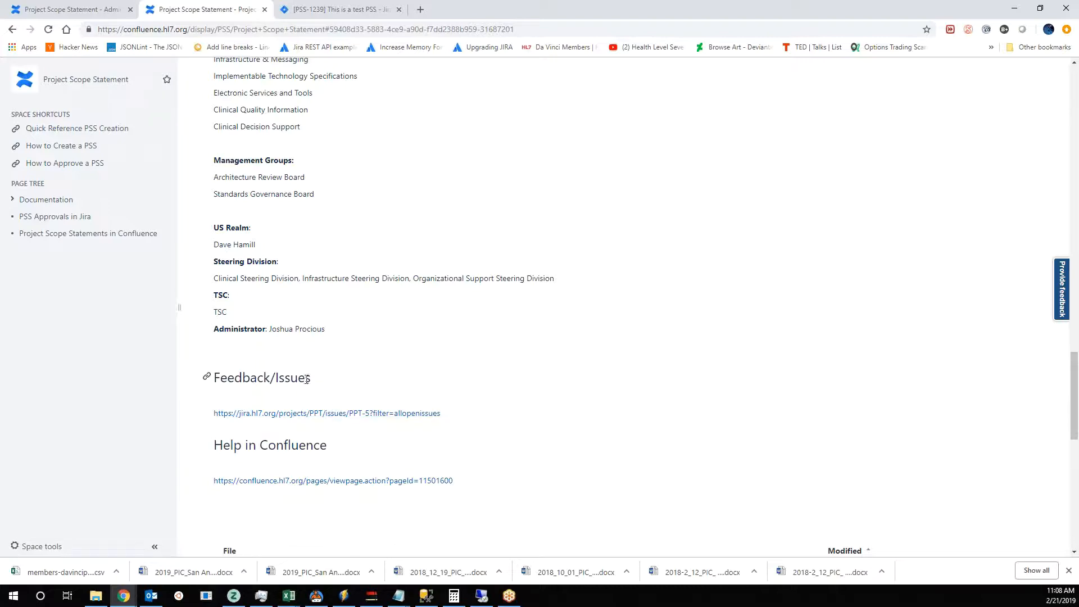
pyautogui.scroll(10, 435, 452)
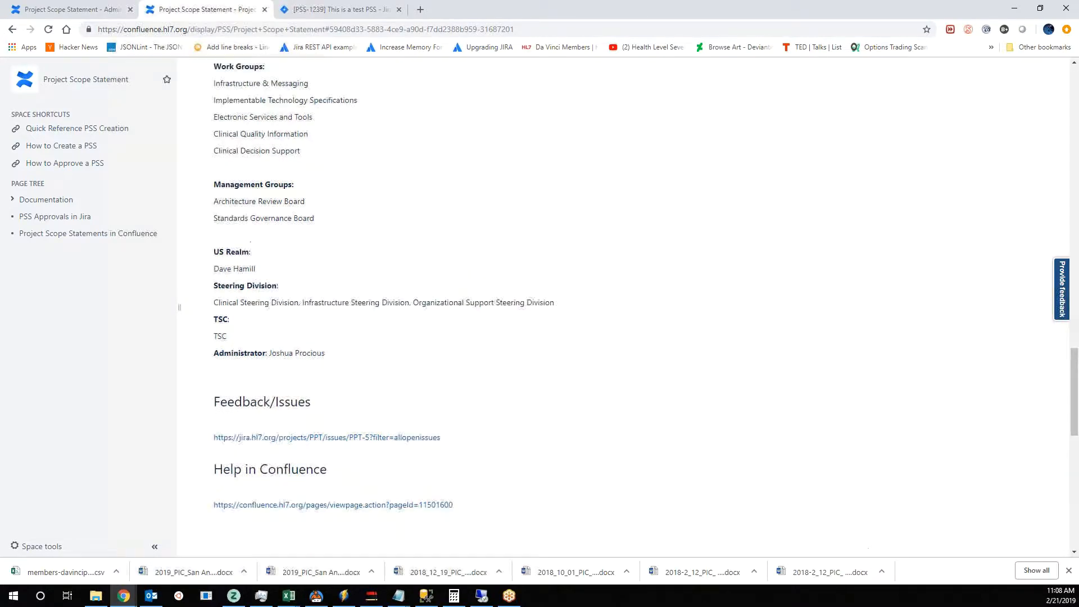
pyautogui.scroll(10, 445, 467)
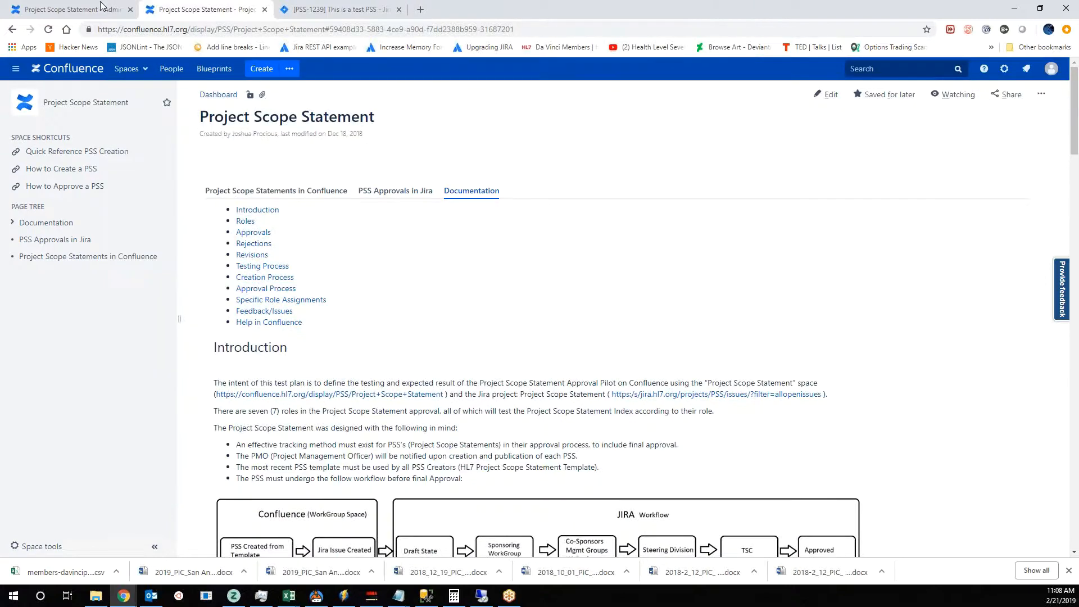
# - Create a page from the HL7 Project Scope Statement Template under the Project Scope Statement page in the Admin Playground space
pyautogui.click(98, 8)
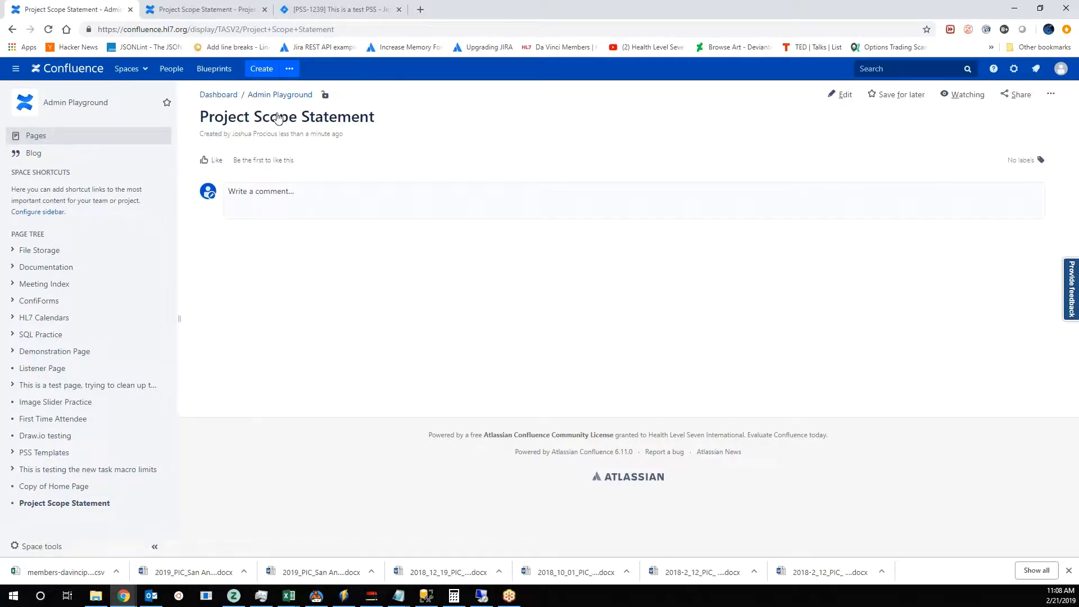
pyautogui.click(289, 68)
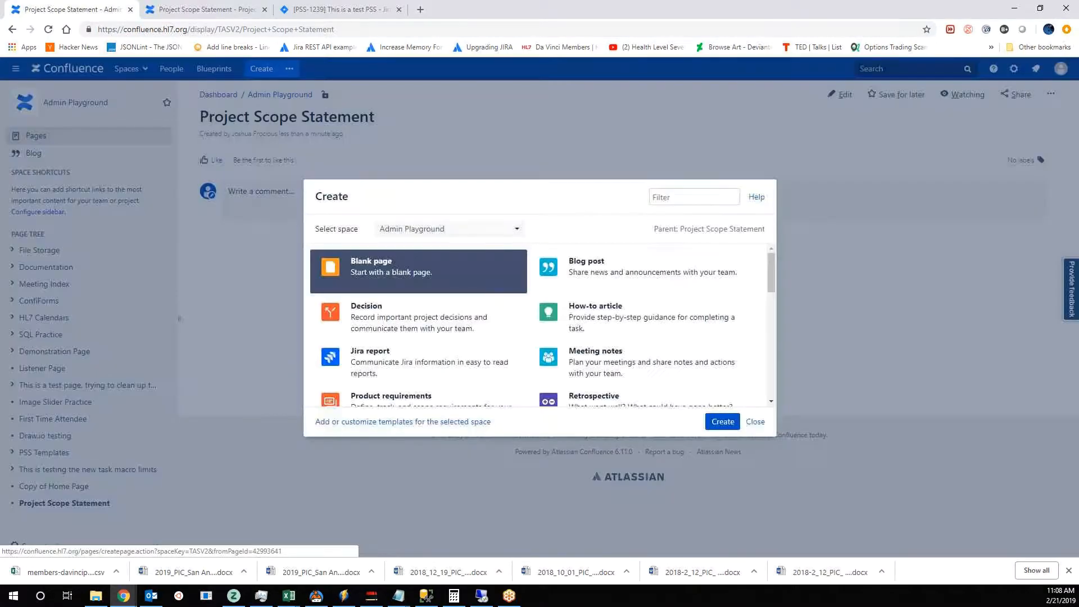
pyautogui.scroll(-5, 671, 337)
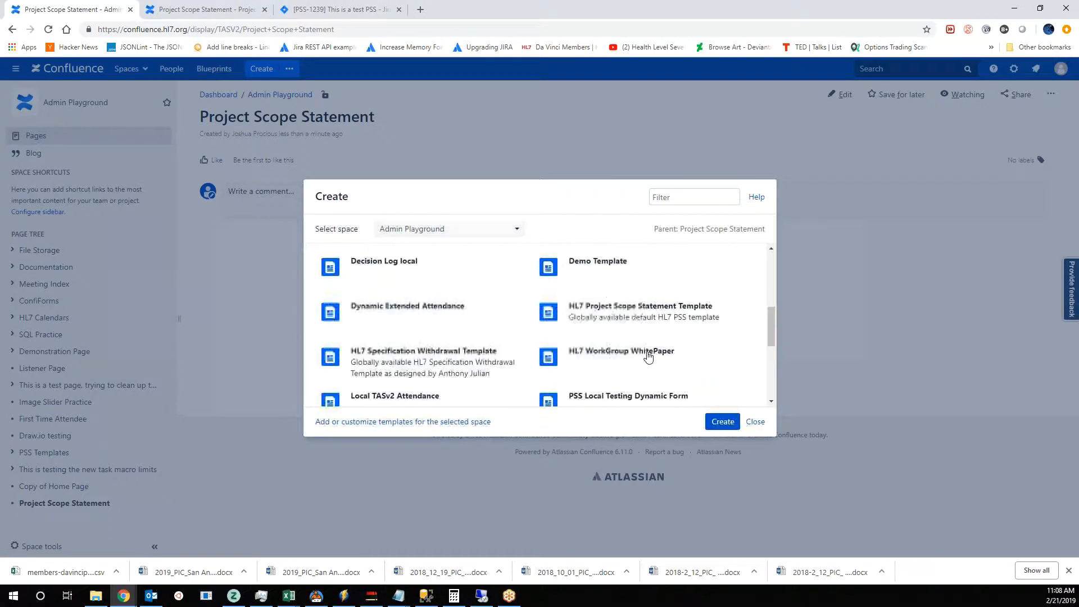
pyautogui.click(607, 320)
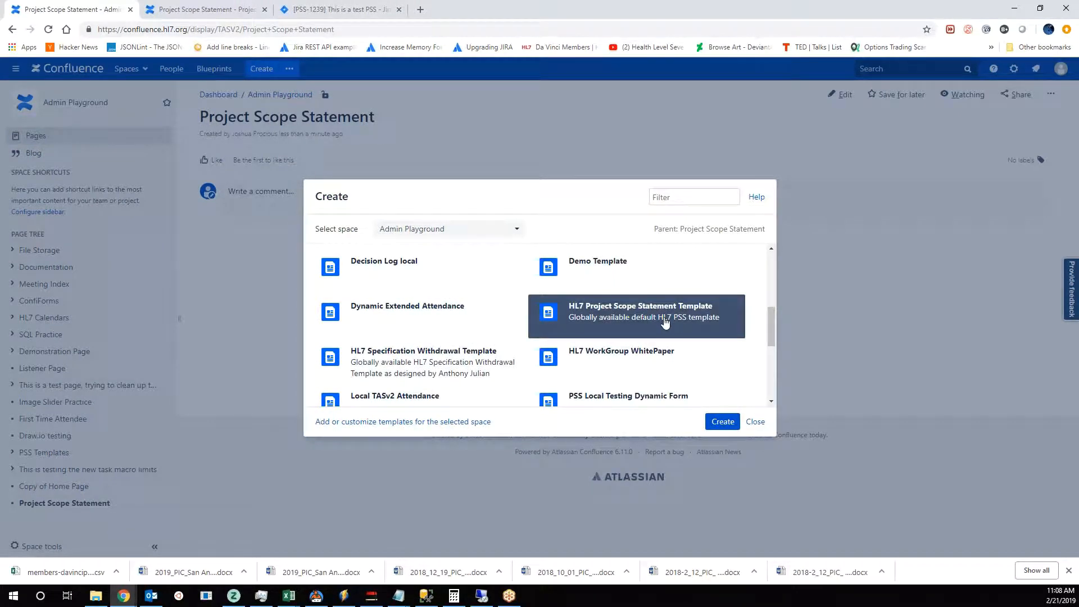
pyautogui.click(725, 423)
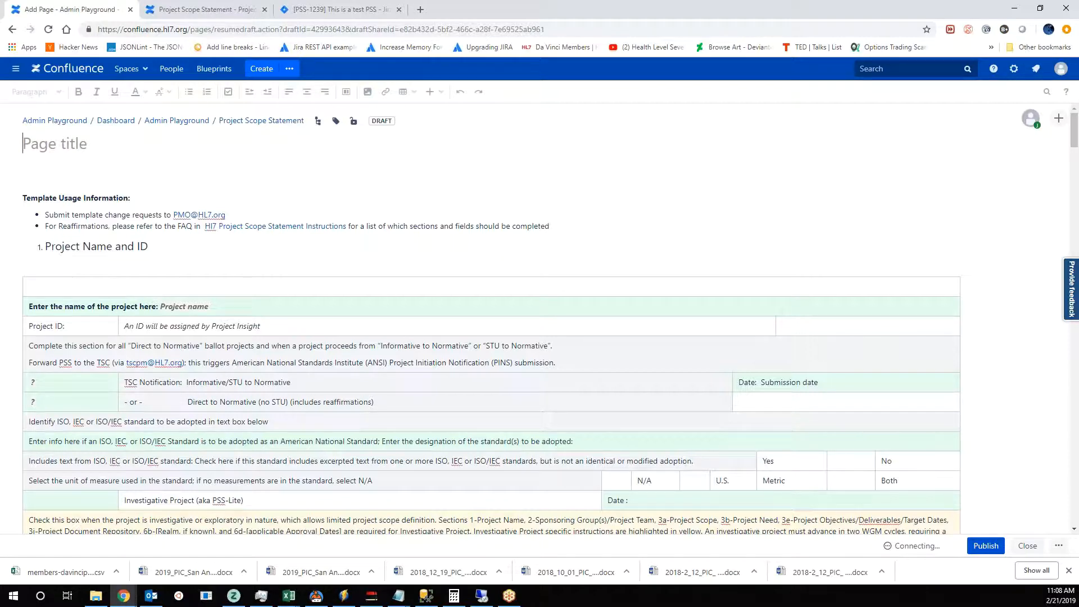
# - Title the new draft page "Project 123 abc test"
pyautogui.write('P')
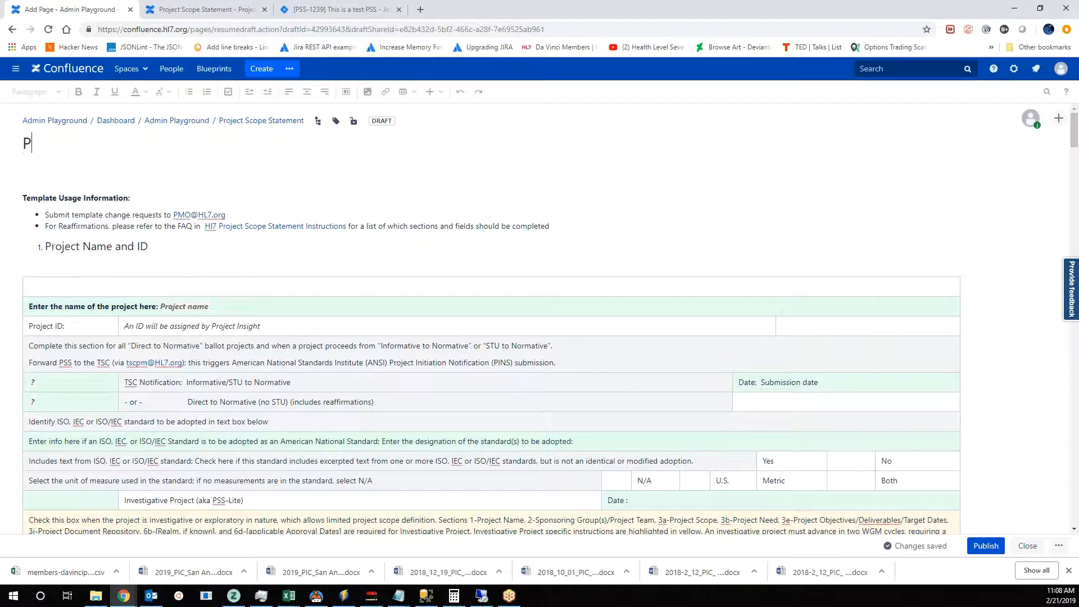
pyautogui.write('roject 12')
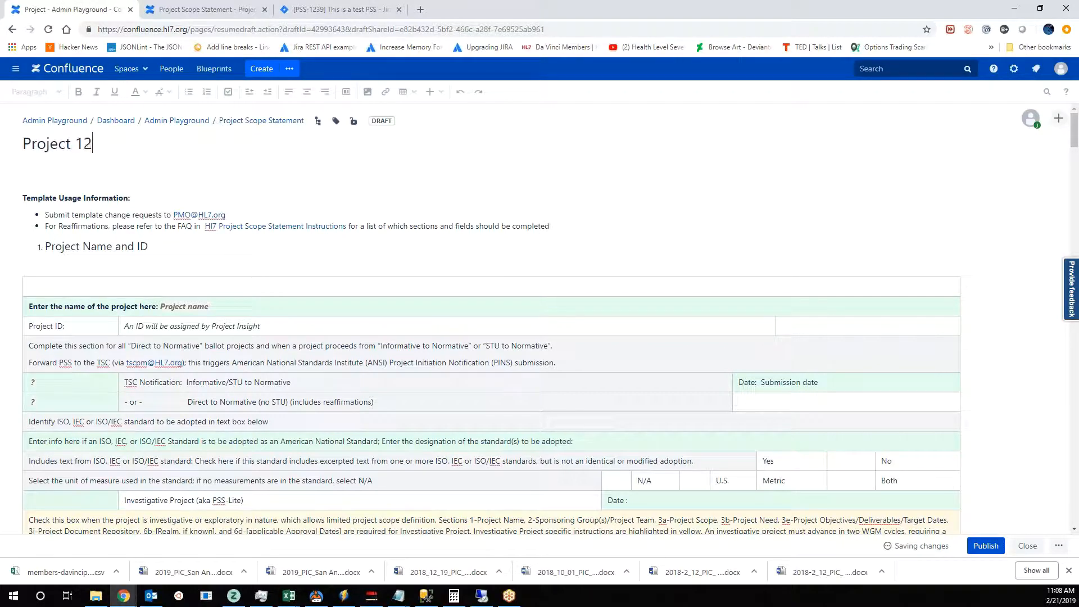
pyautogui.write('3 abc test')
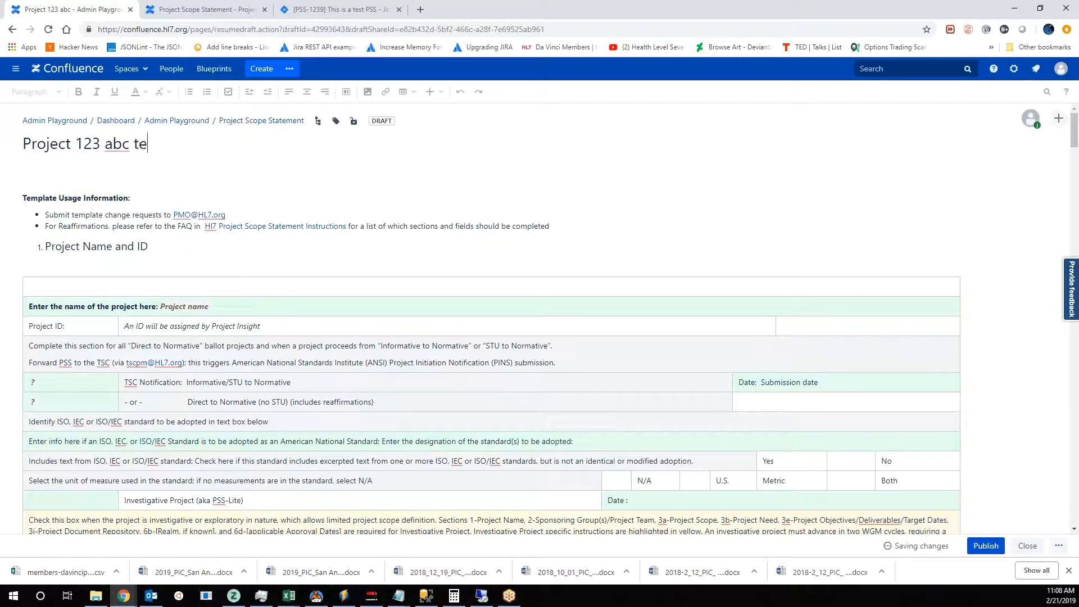
# - Copy the page title into the template's project name field, replacing the "Project name" placeholder
pyautogui.moveTo(163, 144); pyautogui.dragTo(23, 149)
pyautogui.hotkey('ctrl', 'c')
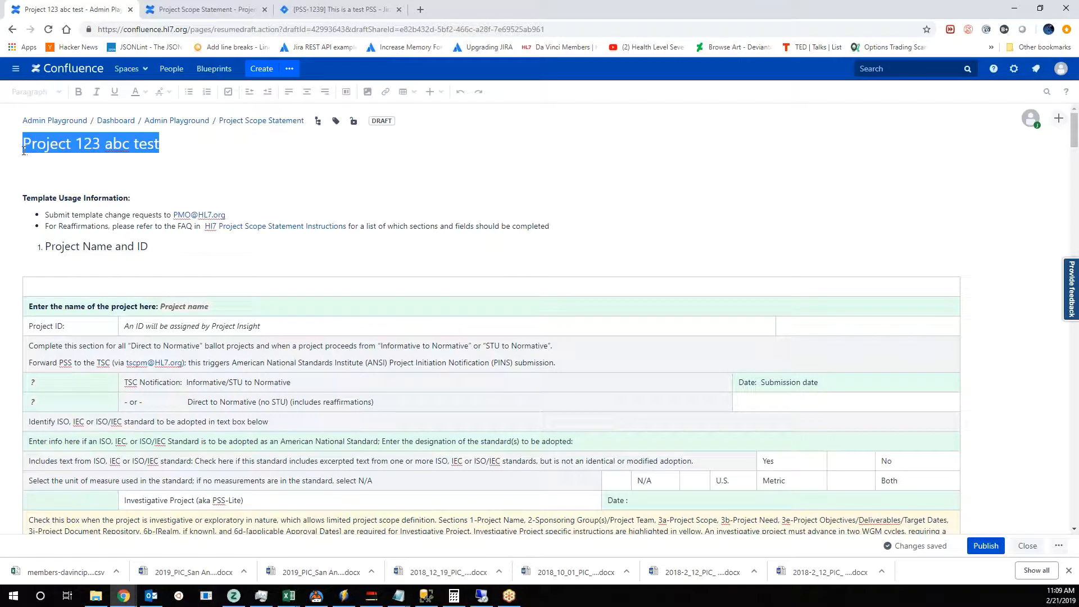
pyautogui.click(233, 307)
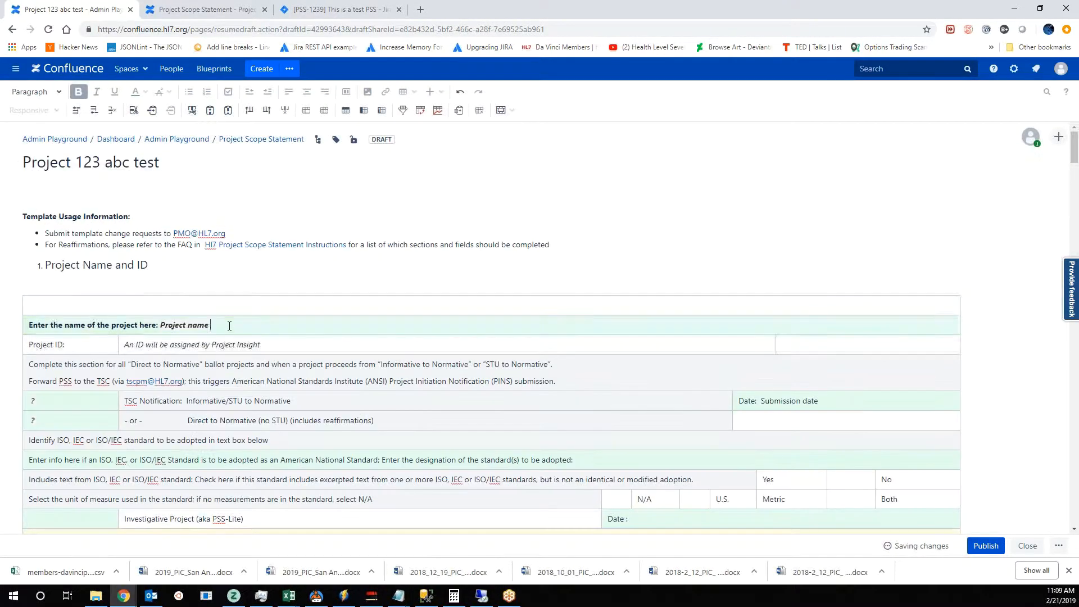
pyautogui.click(229, 326)
pyautogui.hotkey('ctrl', 'v')
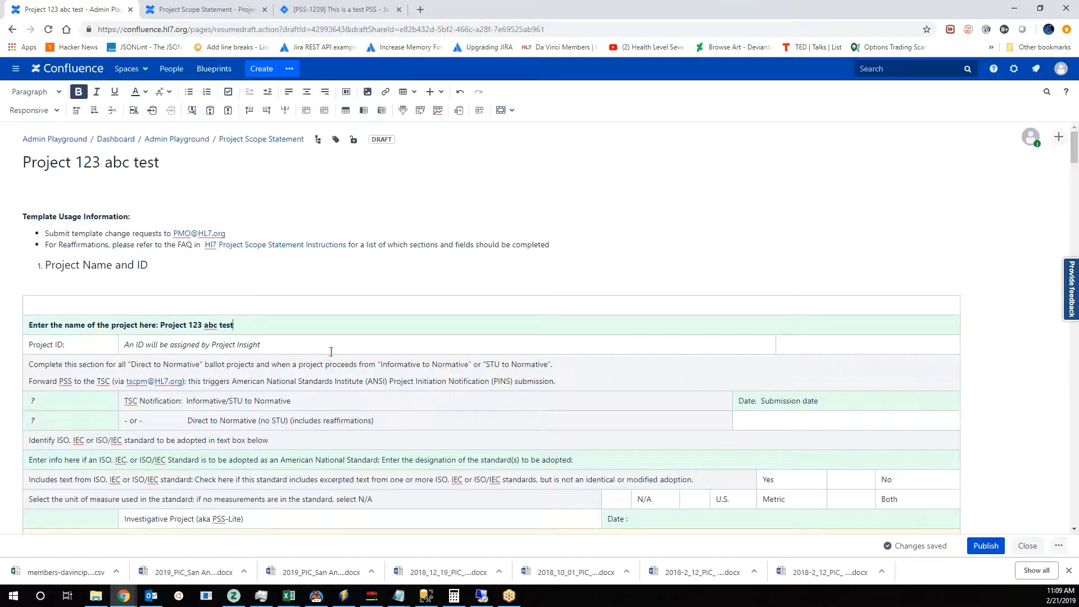
# - Look over the template's sections and publish the project scope statement page
pyautogui.scroll(-2, 523, 435)
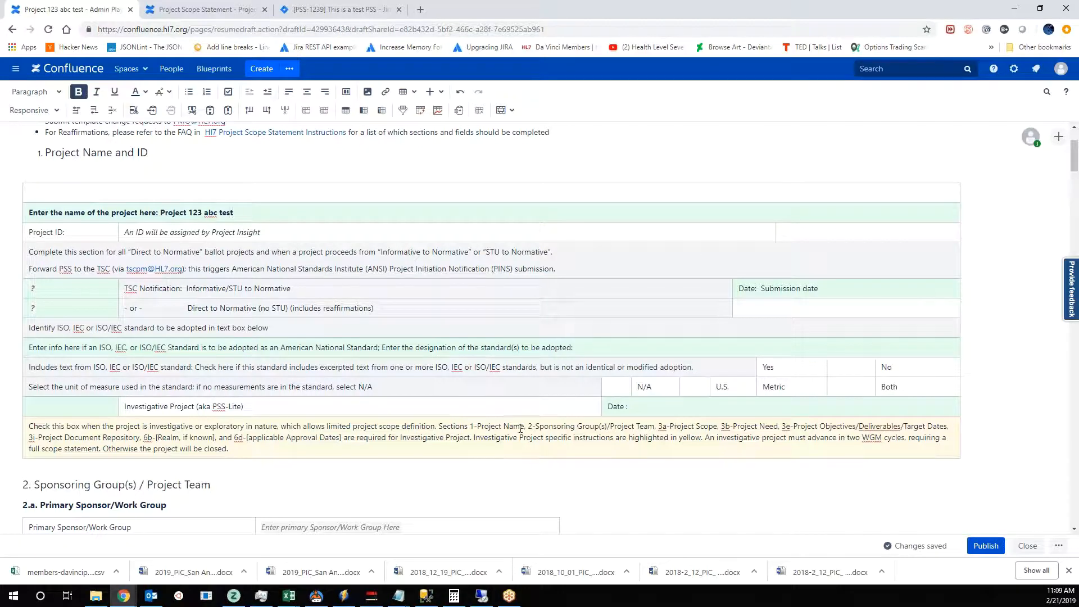
pyautogui.scroll(1, 358, 369)
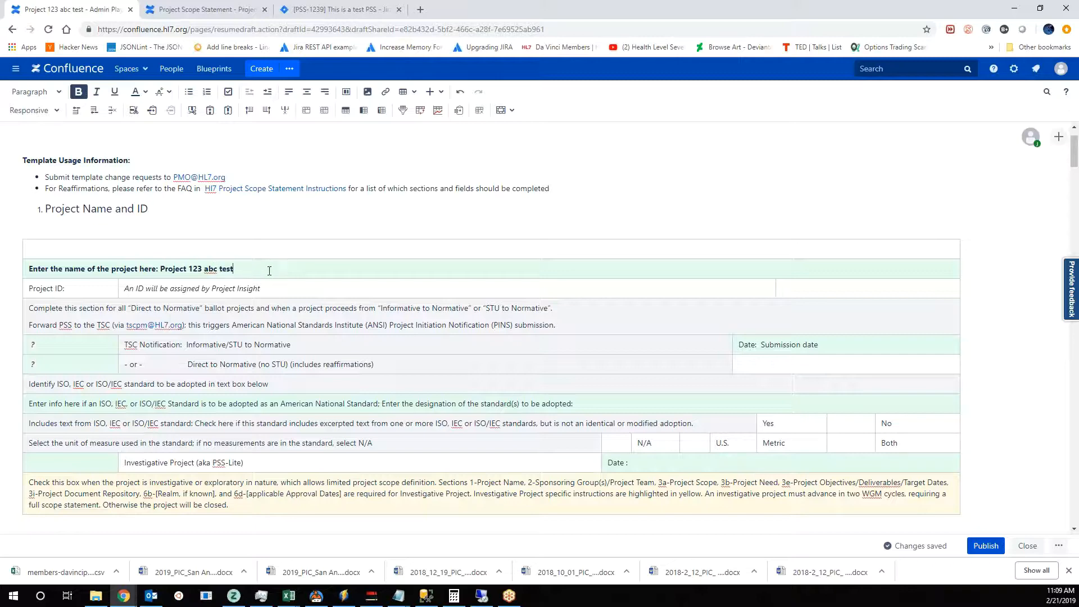
pyautogui.scroll(1, 359, 319)
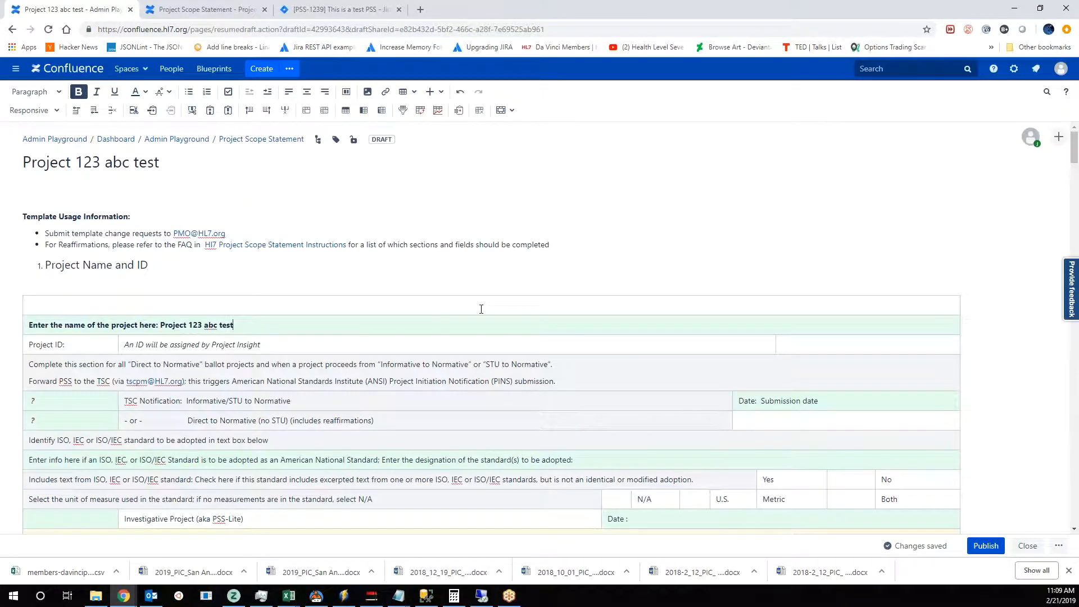
pyautogui.scroll(-12, 508, 308)
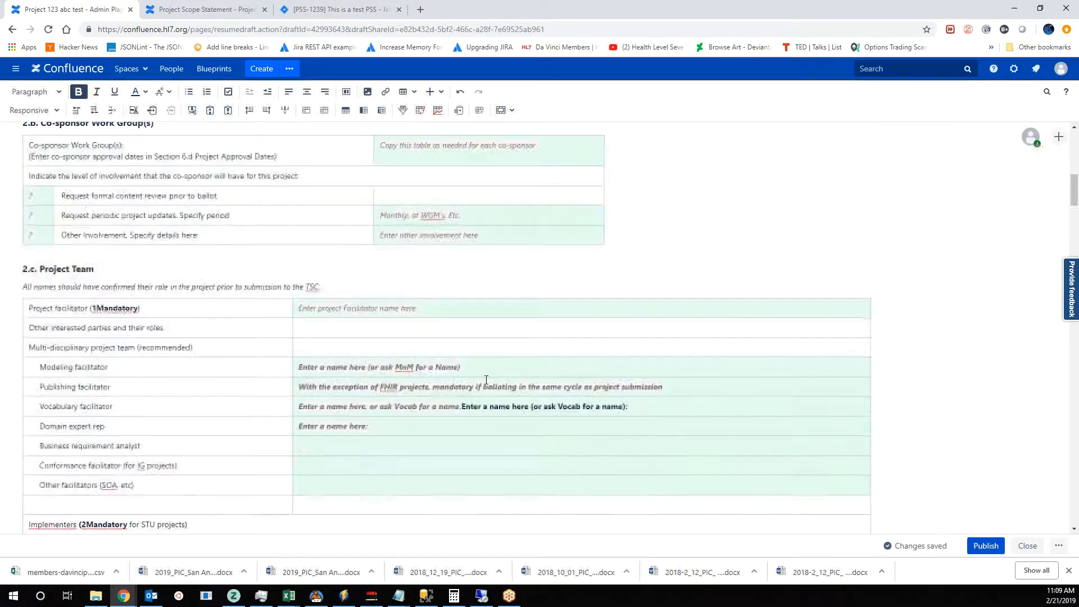
pyautogui.scroll(12, 319, 363)
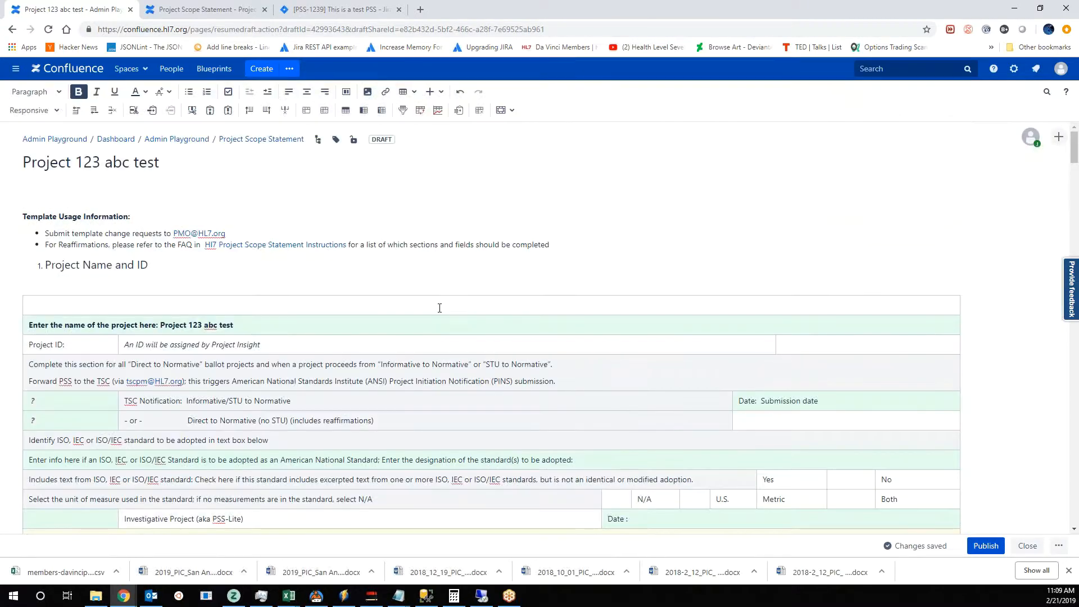
pyautogui.click(986, 546)
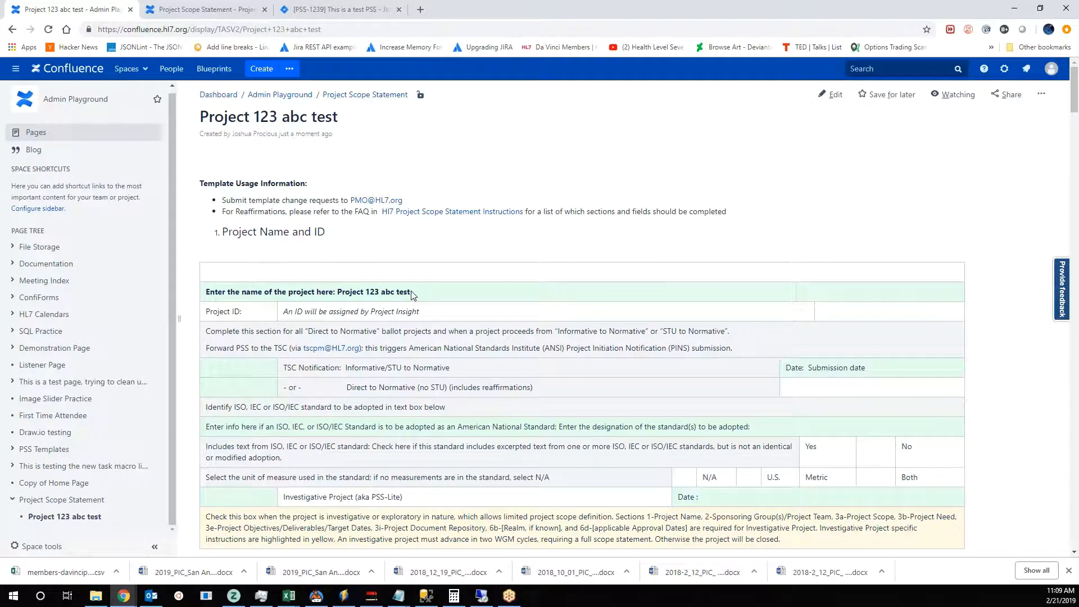
# - Start a Jira issue from the project name "Project 123 abc test" on the page and choose the Project Scope Statement project
pyautogui.moveTo(410, 291); pyautogui.dragTo(337, 291)
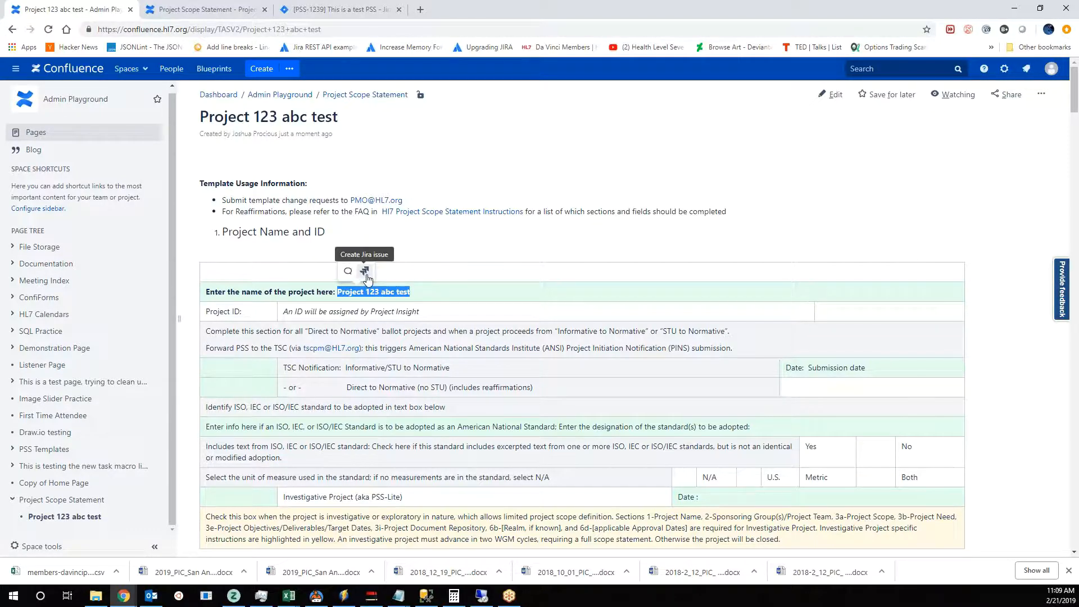
pyautogui.click(365, 272)
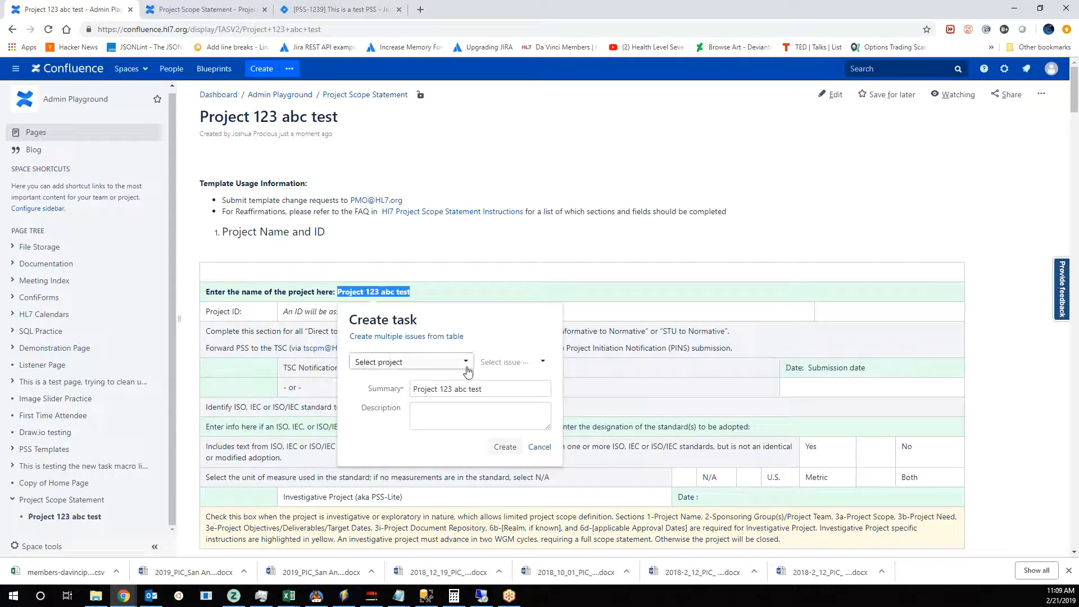
pyautogui.click(470, 368)
pyautogui.scroll(-5, 416, 450)
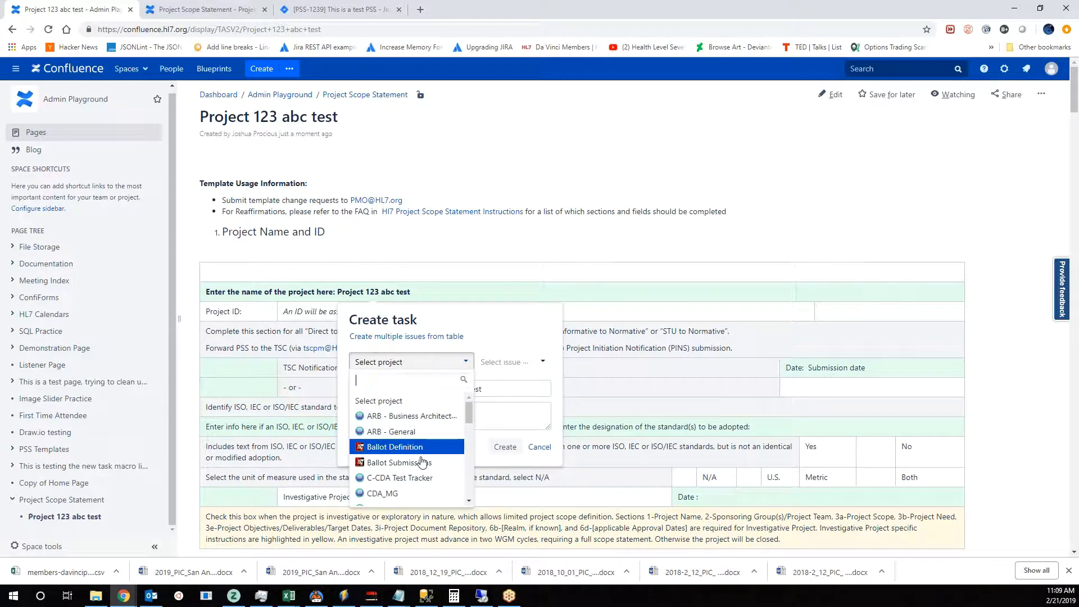
pyautogui.scroll(-3, 422, 462)
pyautogui.scroll(4, 421, 444)
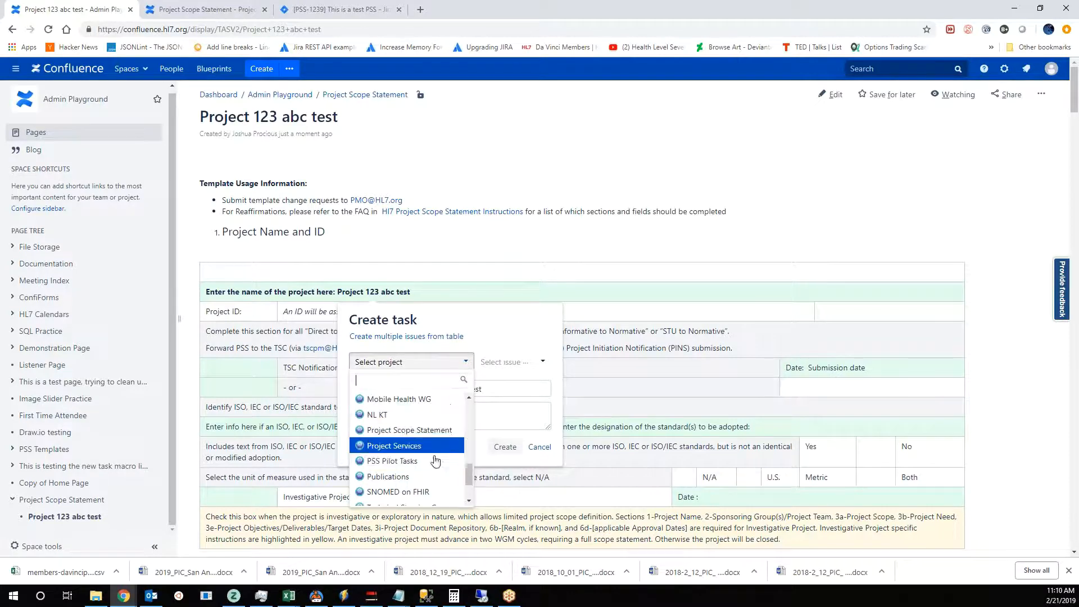
pyautogui.click(419, 431)
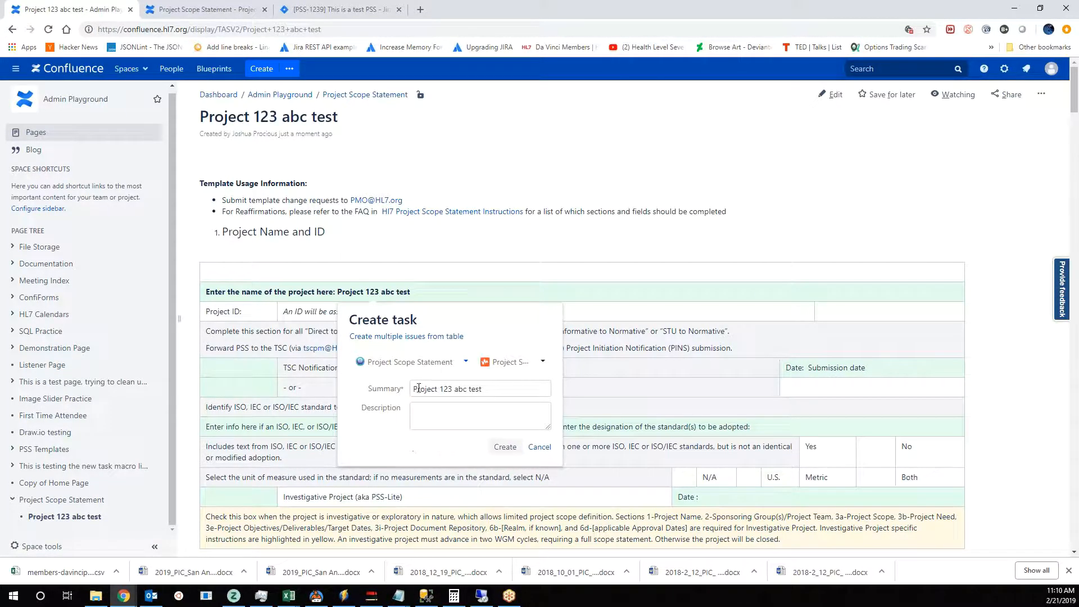
# - Keep the Project Scope Statement issue type, enter "description" as the description and create the issue
pyautogui.click(537, 366)
pyautogui.click(506, 378)
pyautogui.click(461, 410)
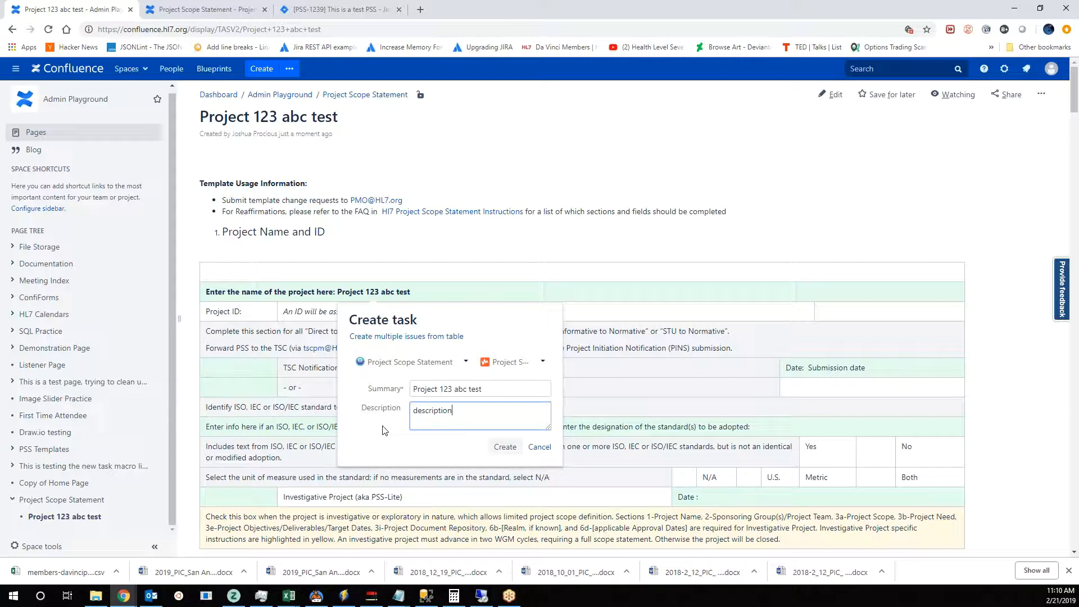
pyautogui.click(504, 447)
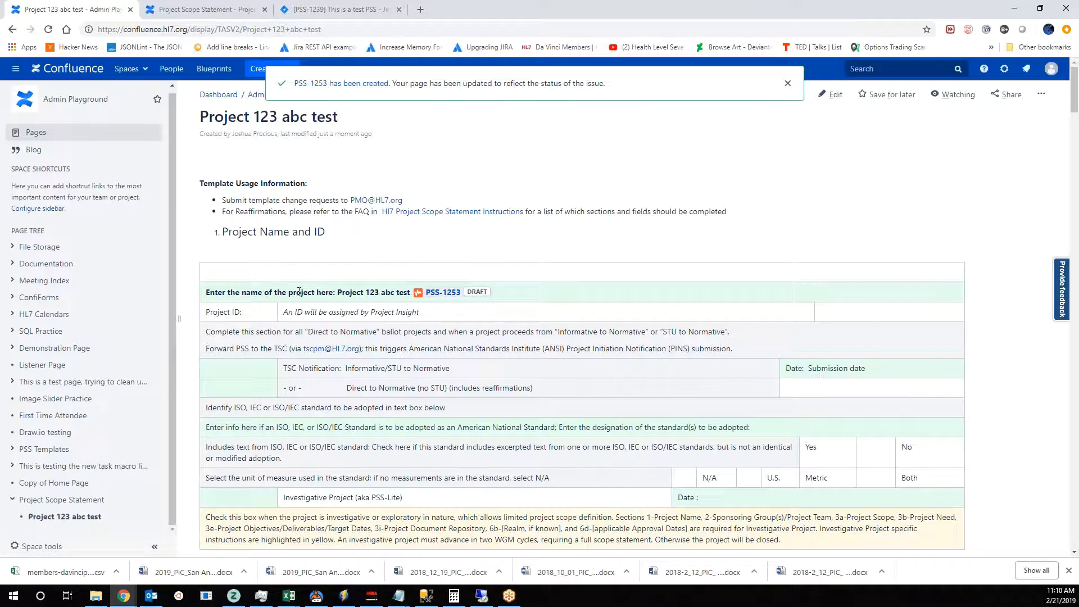
# - Check the Project Scope Statement space's list of Confluence statements and its list of PSS approvals in Jira for the new project
pyautogui.click(198, 11)
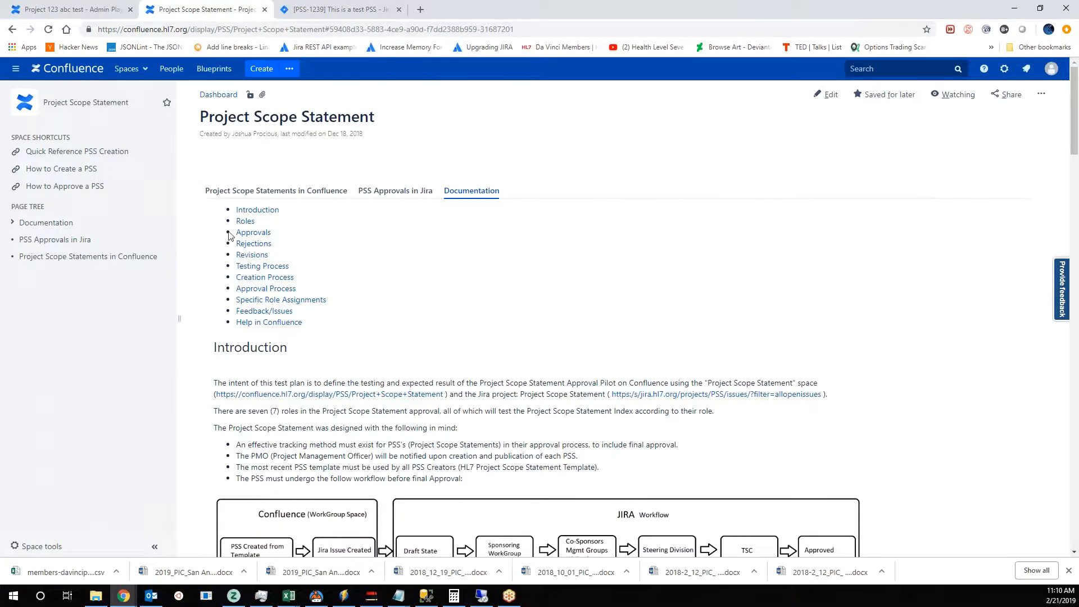
pyautogui.click(254, 191)
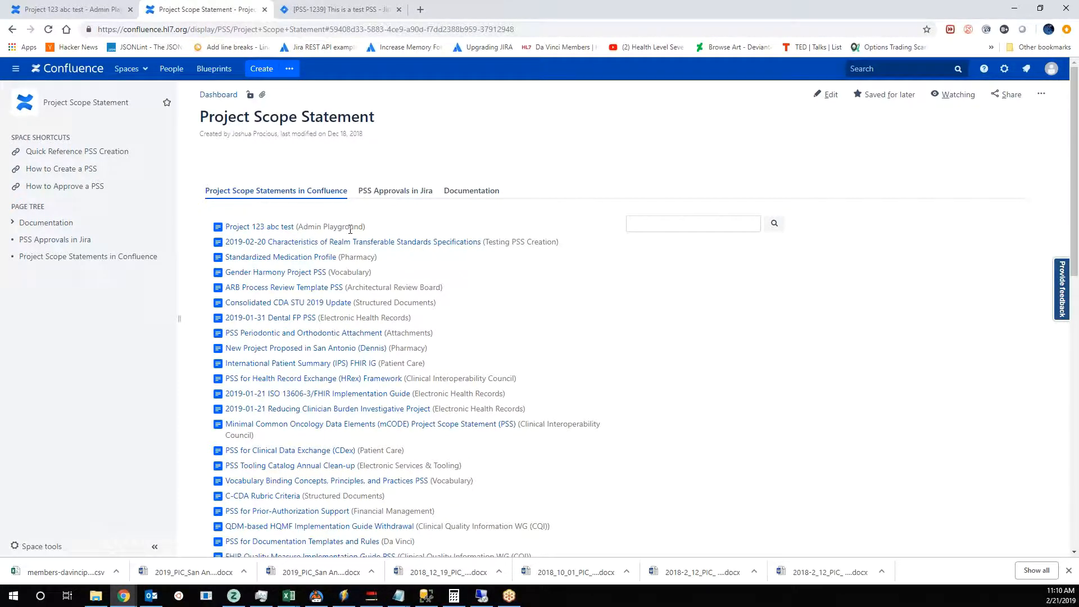
pyautogui.click(394, 195)
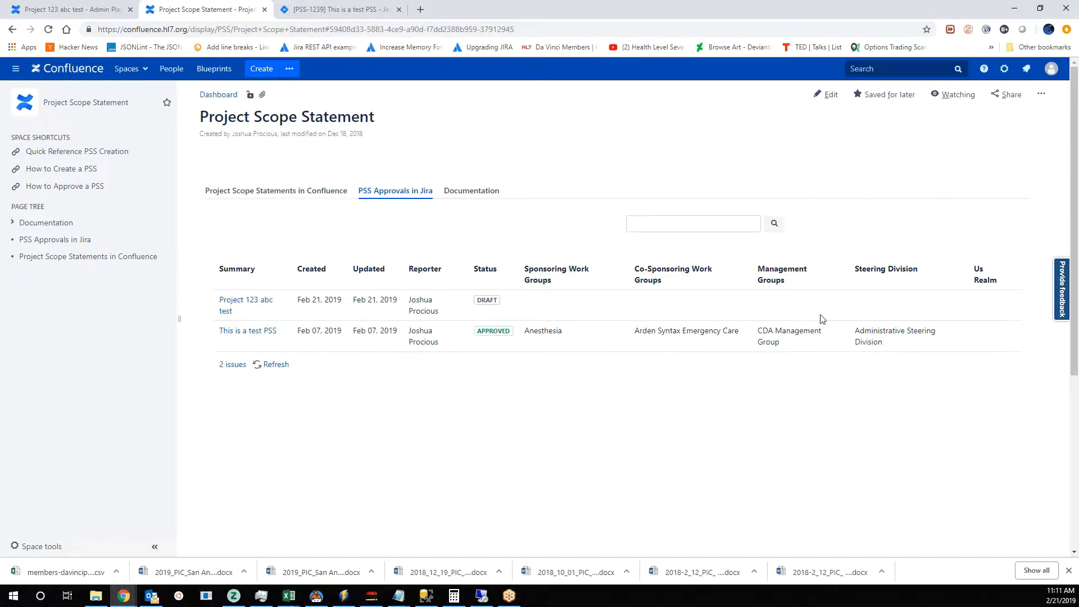
# - Open the Project 123 abc test issue from the approvals list, check its linked Confluence page and return to the issue
pyautogui.click(248, 304)
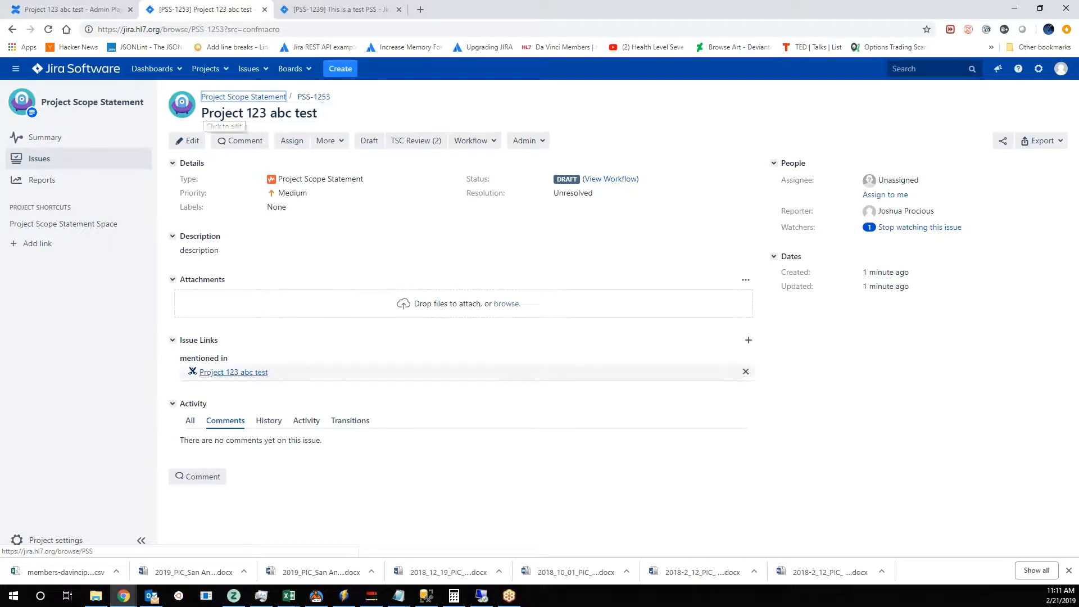
pyautogui.click(236, 373)
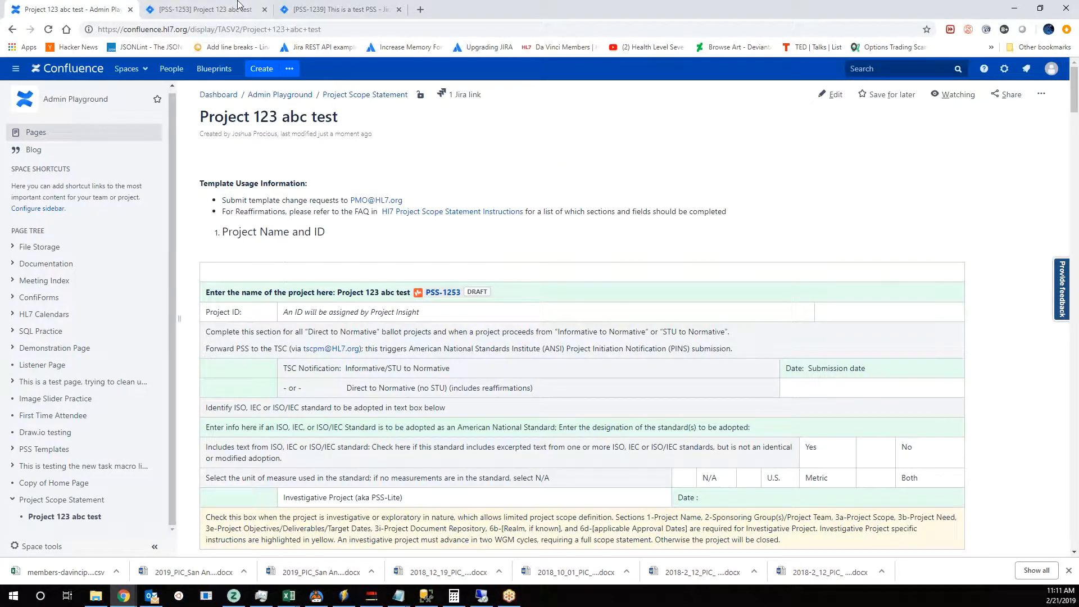
pyautogui.click(240, 9)
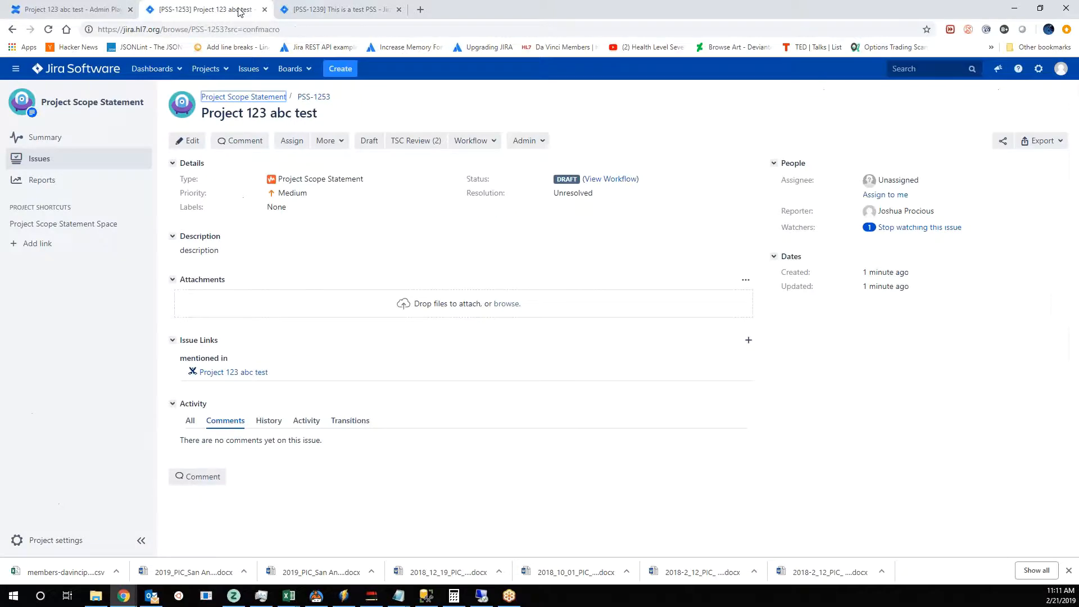
# - Edit the issue and show its Sponsoring Work Groups, Steering Division, Co-Sponsoring Work Groups, Management Groups and US Realm fields
pyautogui.click(189, 139)
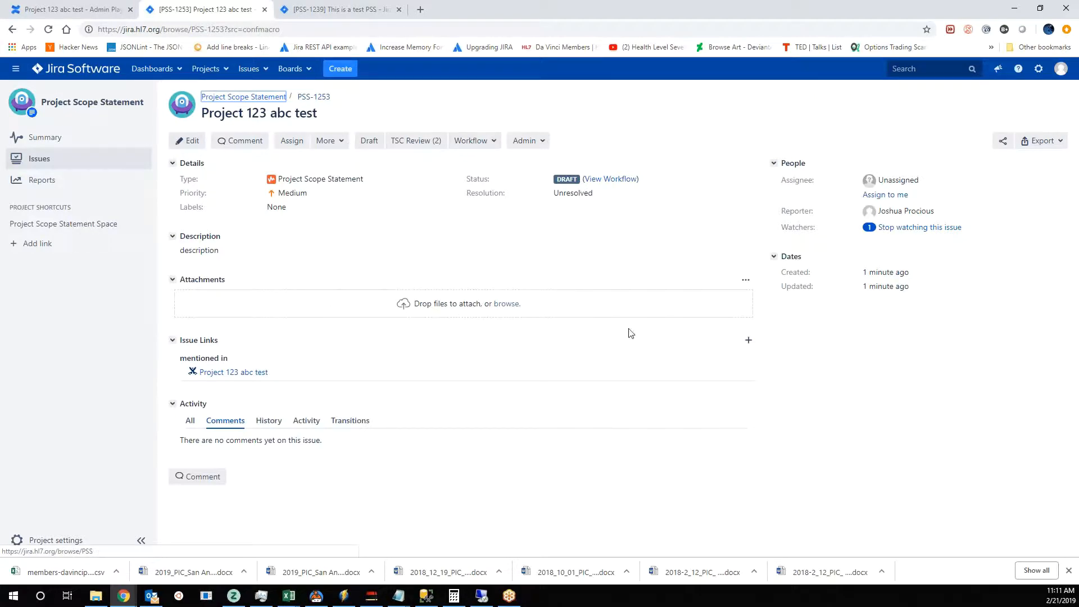
pyautogui.click(192, 144)
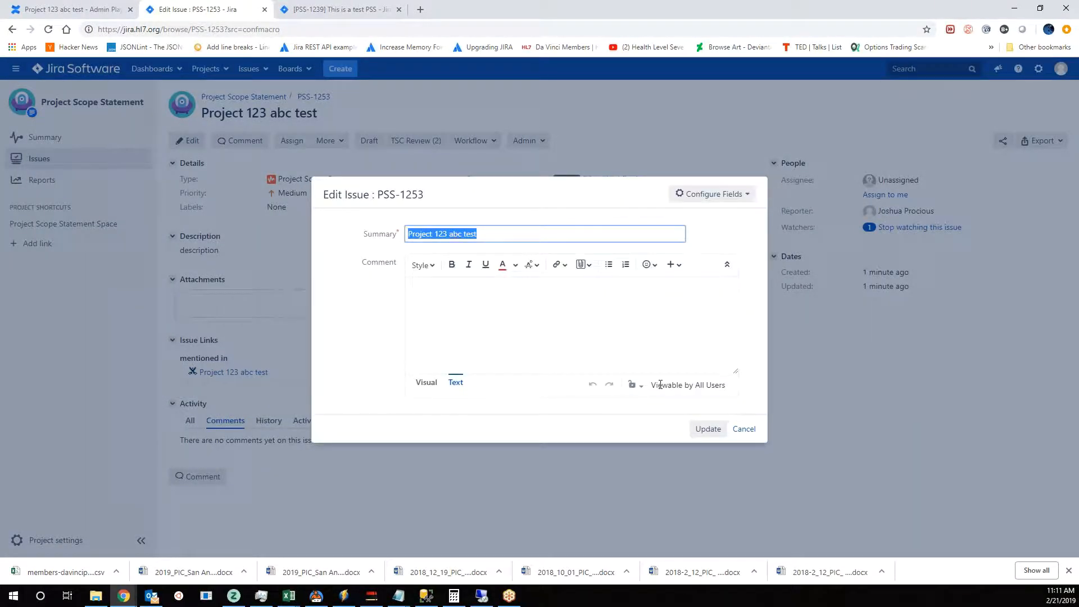
pyautogui.click(742, 197)
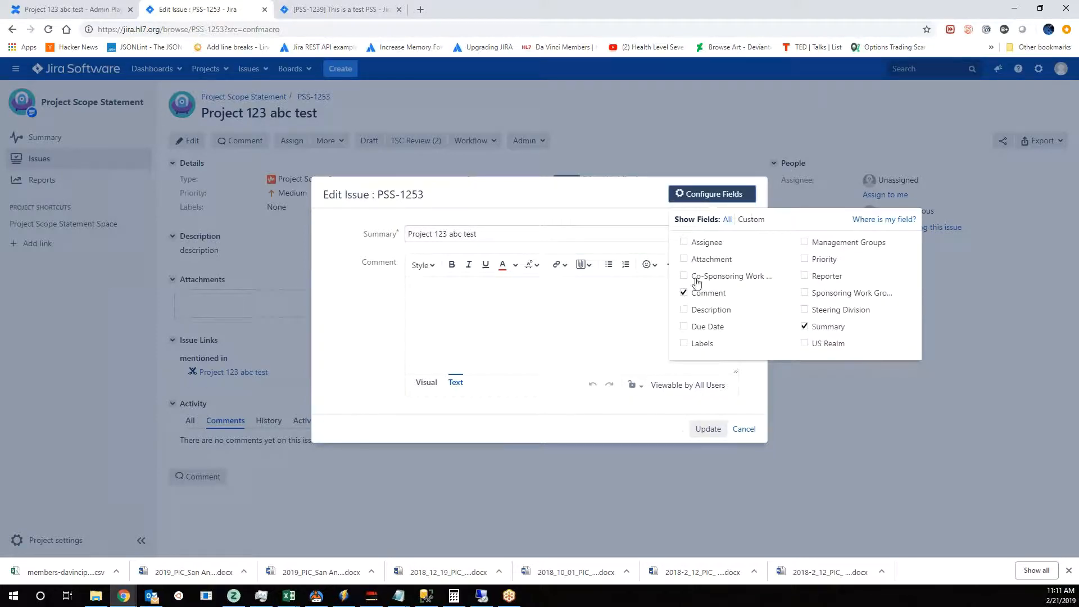
pyautogui.click(805, 293)
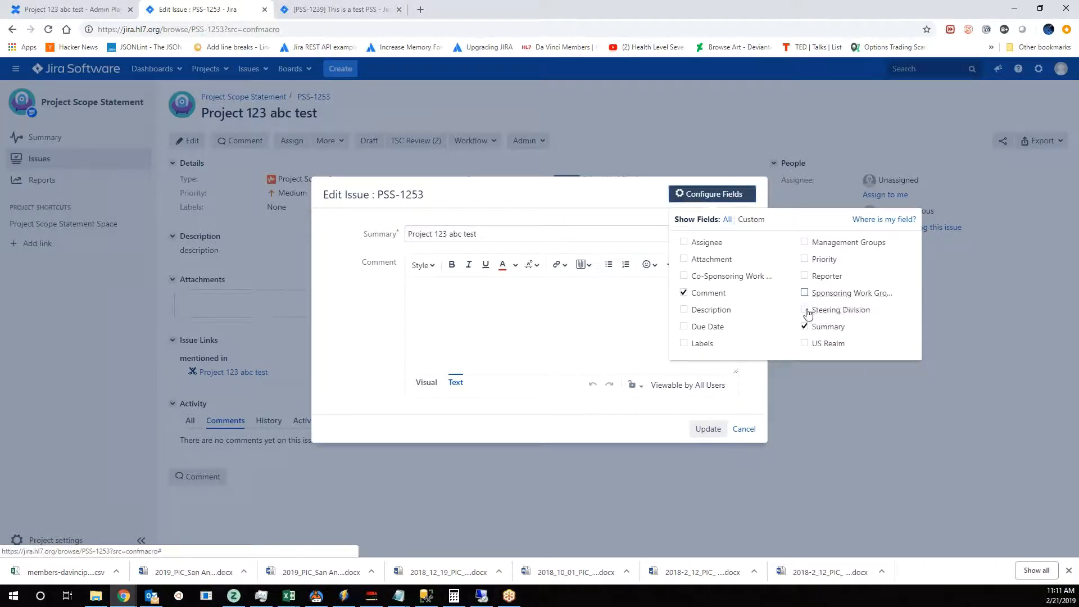
pyautogui.click(805, 309)
pyautogui.click(725, 276)
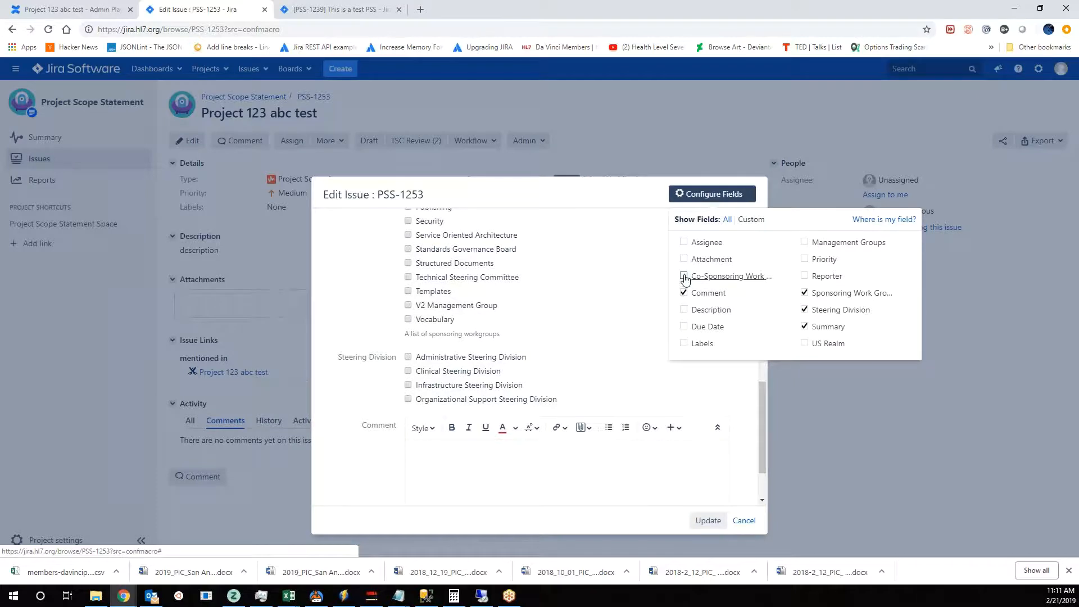
pyautogui.click(816, 246)
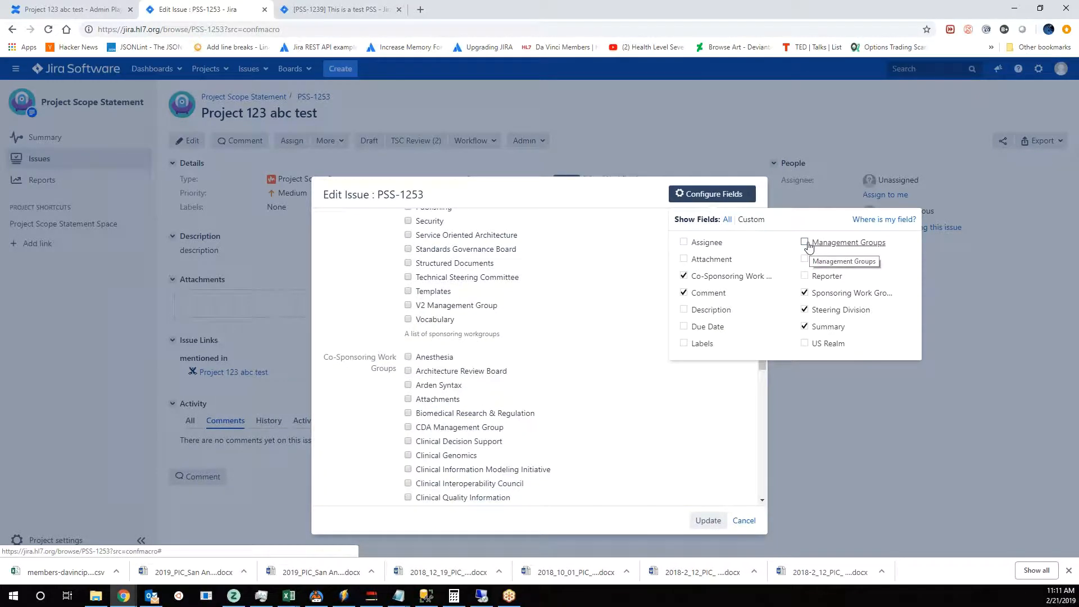
pyautogui.click(804, 343)
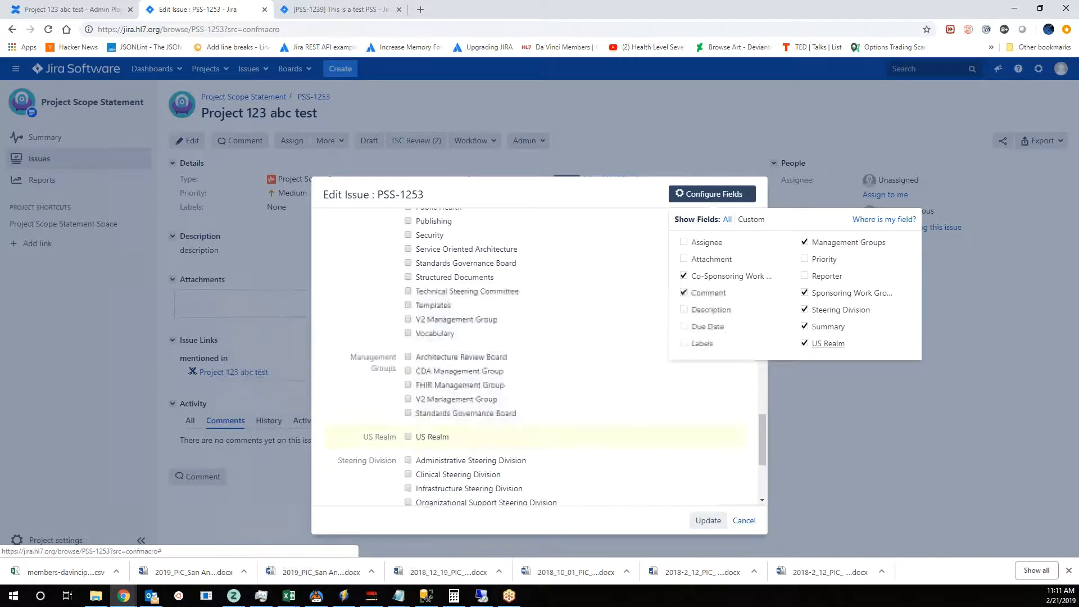
# - Select Anesthesia as the sponsoring work group and go to the Co-Sponsoring Work Groups field
pyautogui.moveTo(762, 444); pyautogui.dragTo(763, 235)
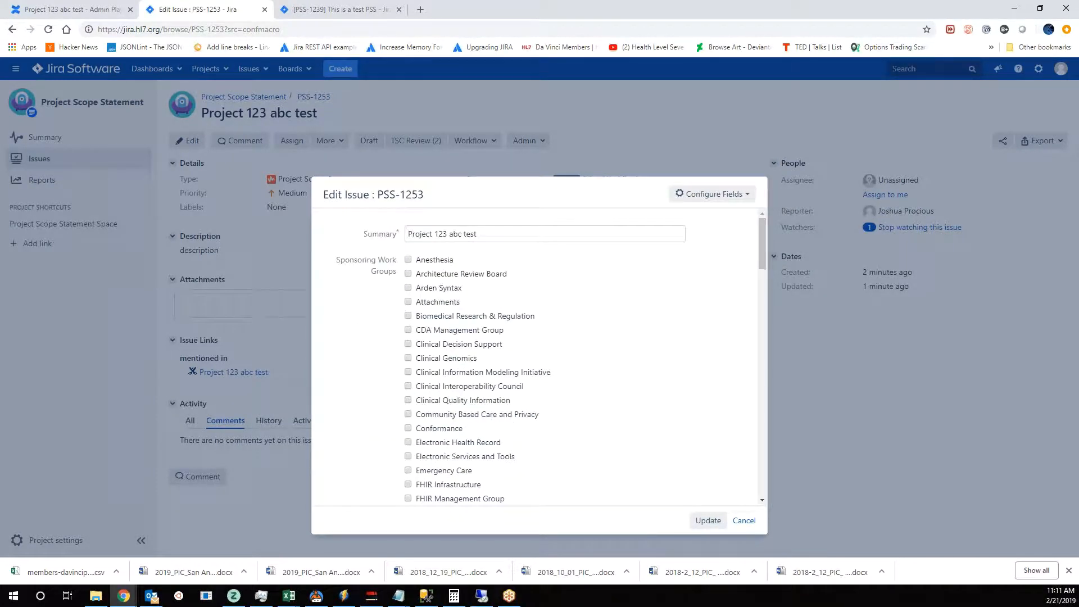
pyautogui.click(408, 260)
pyautogui.moveTo(761, 233); pyautogui.dragTo(765, 340)
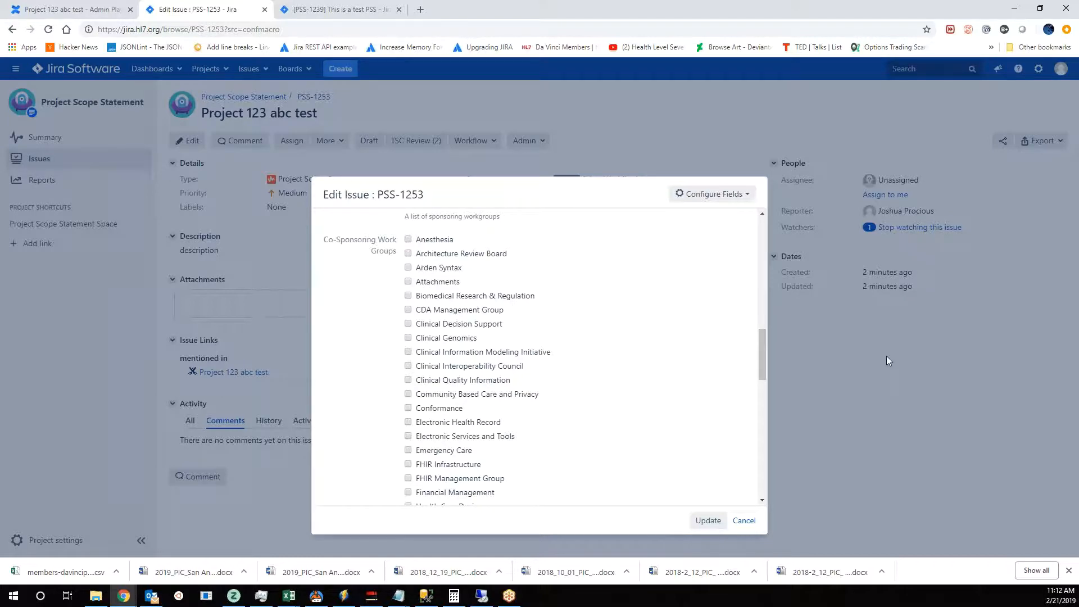
pyautogui.hotkey('alt', 'Tab')
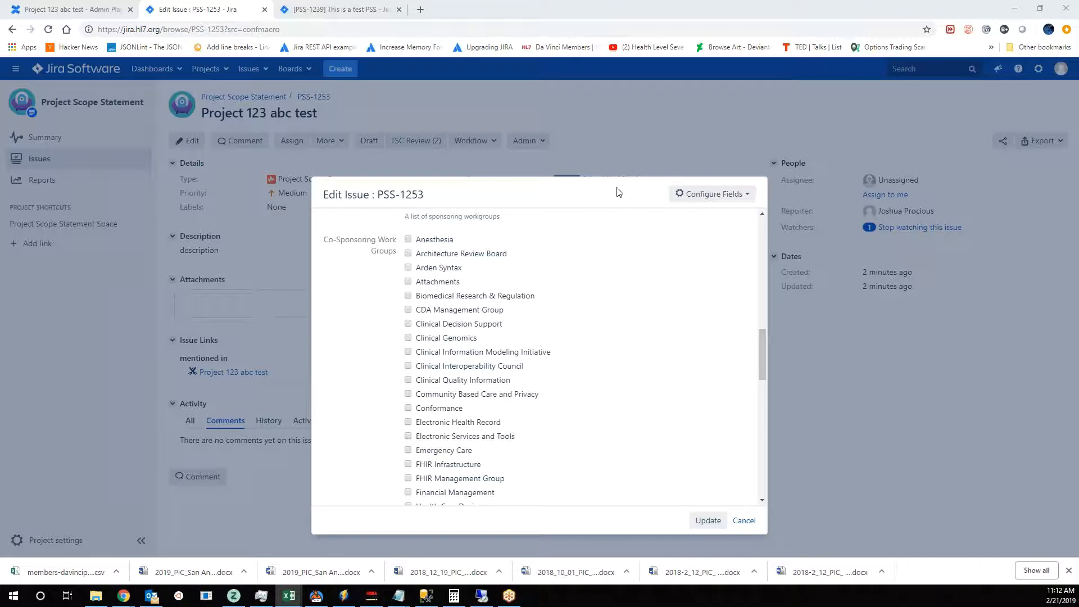
# - Review the primary sponsor, co-sponsor and project team sections on the Confluence page and return to the issue's work group fields
pyautogui.click(76, 8)
pyautogui.scroll(-10, 536, 360)
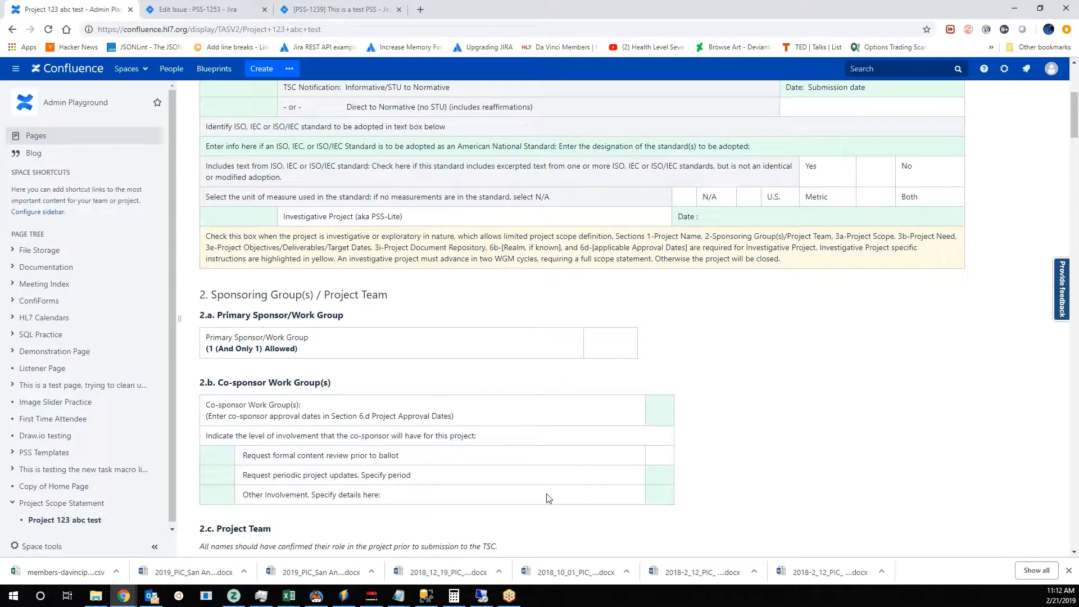
pyautogui.scroll(-1, 549, 499)
pyautogui.scroll(1, 623, 471)
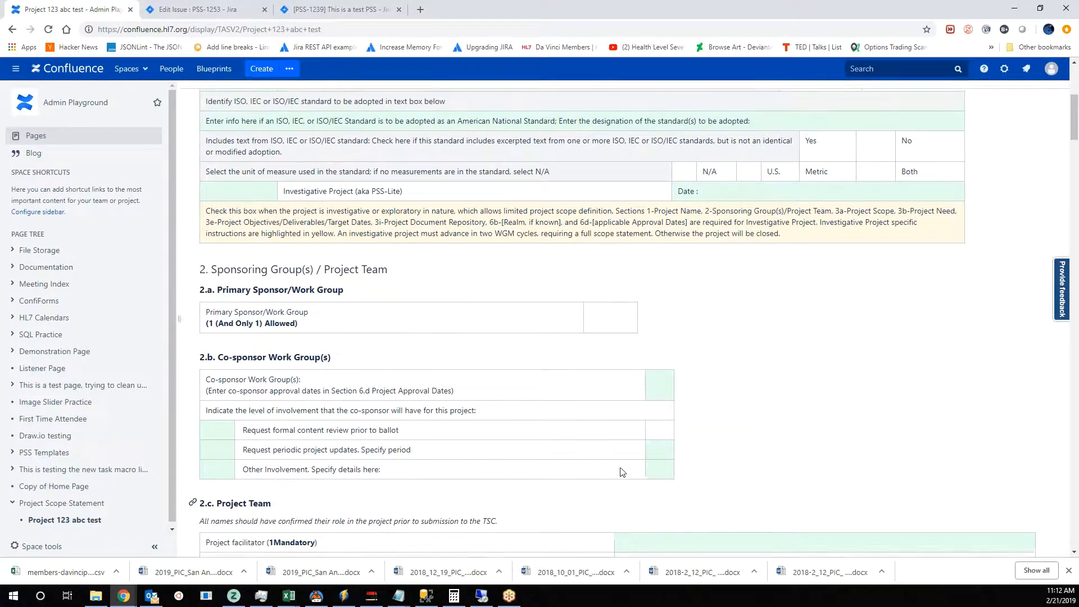
pyautogui.scroll(5, 622, 471)
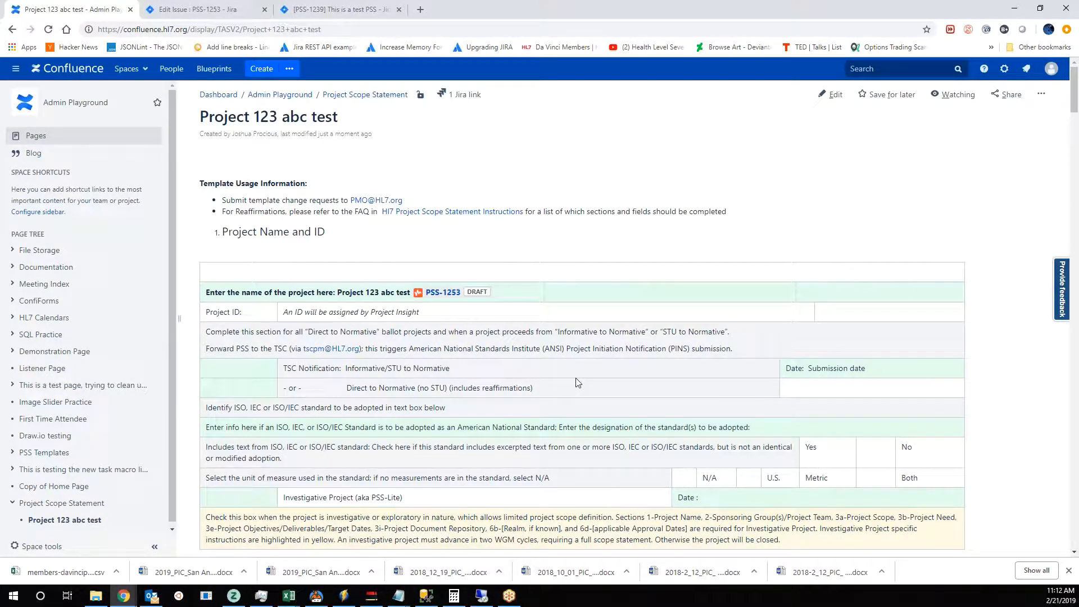
pyautogui.scroll(-4, 572, 418)
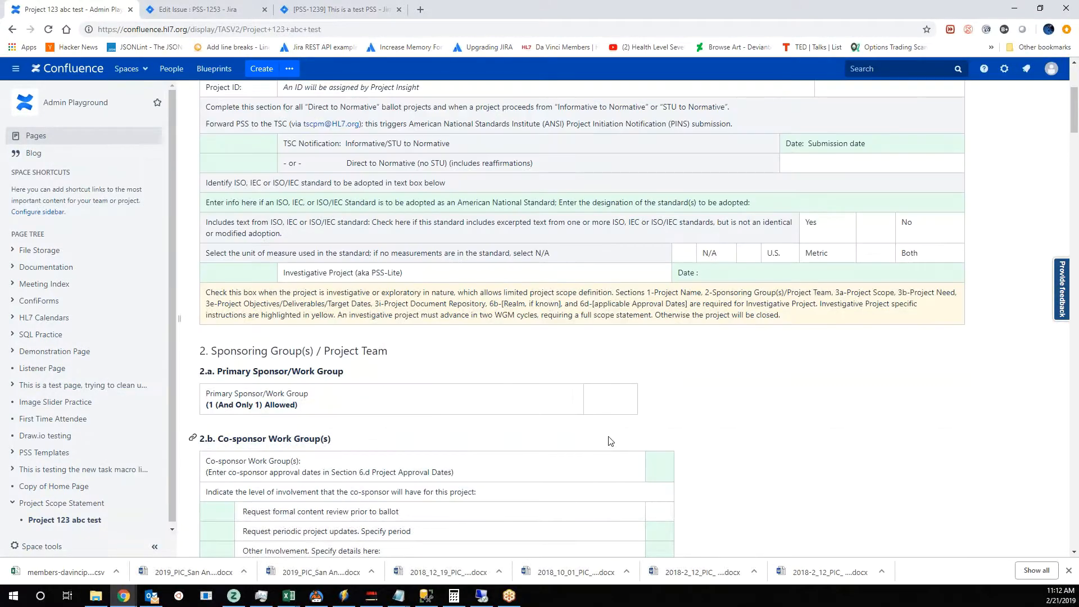
pyautogui.scroll(4, 612, 438)
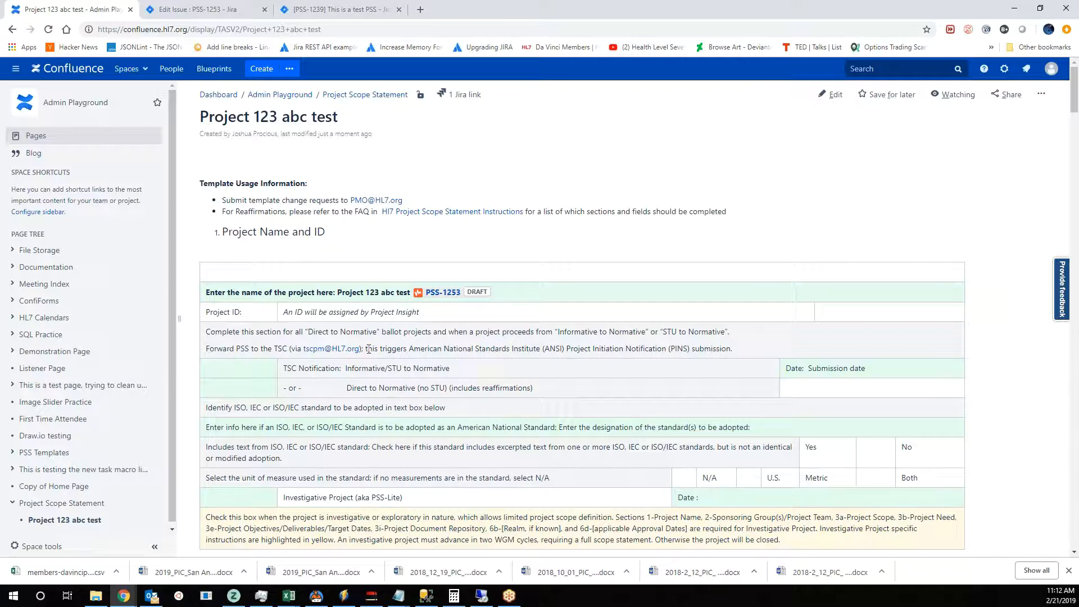
pyautogui.scroll(-4, 644, 348)
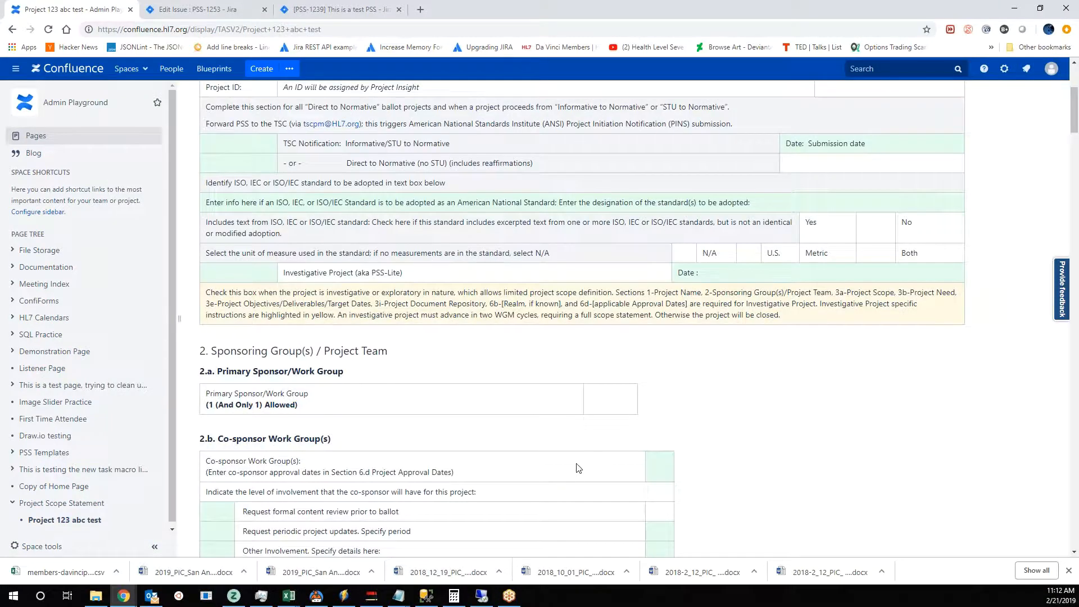
pyautogui.scroll(-3, 572, 502)
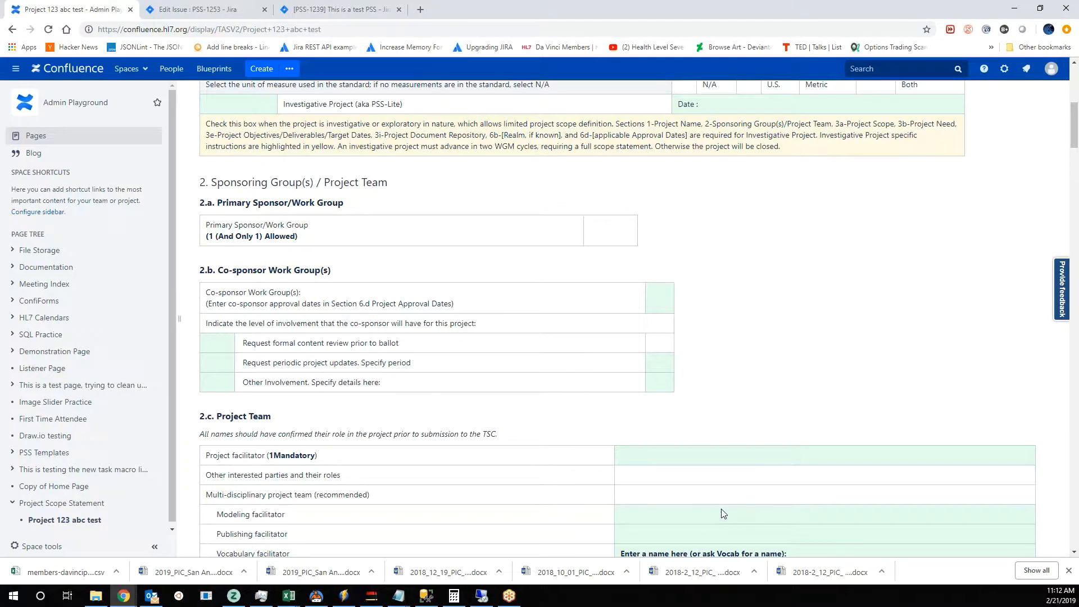
pyautogui.scroll(7, 723, 513)
pyautogui.scroll(-4, 730, 379)
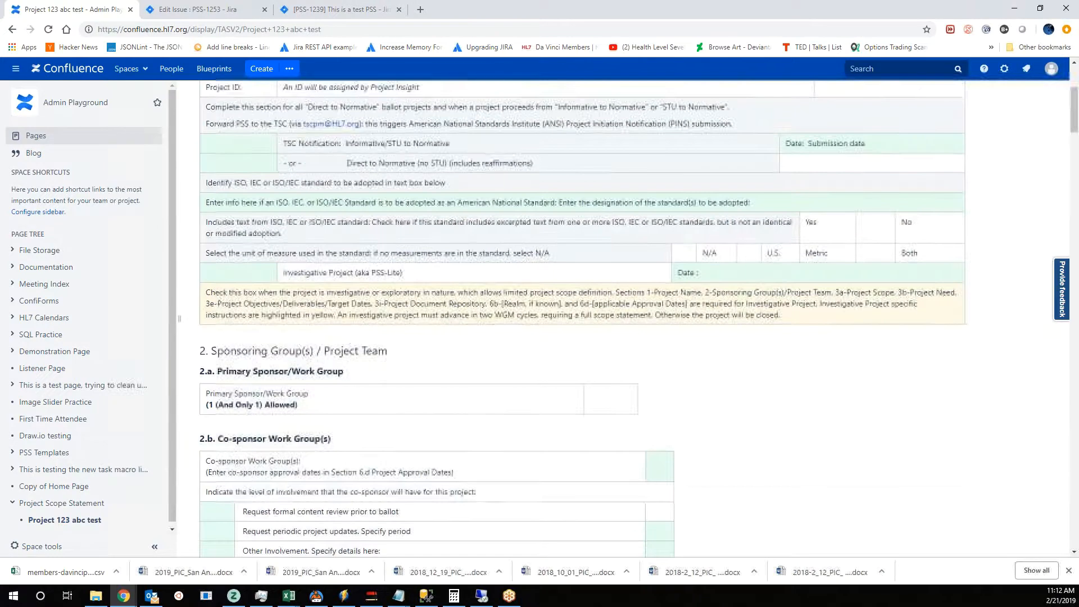
pyautogui.scroll(2, 392, 289)
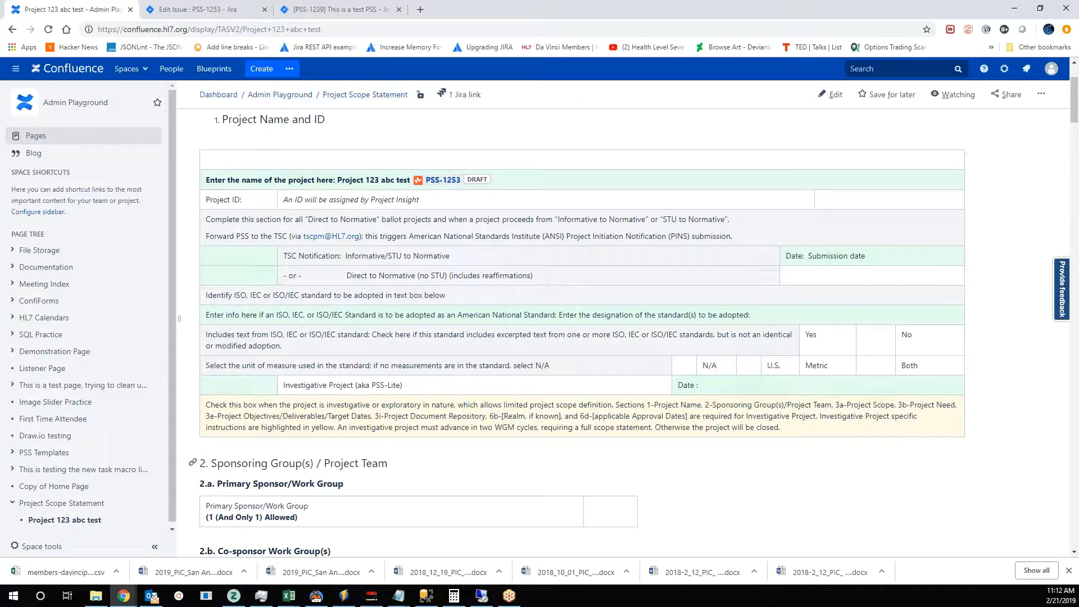
pyautogui.click(213, 10)
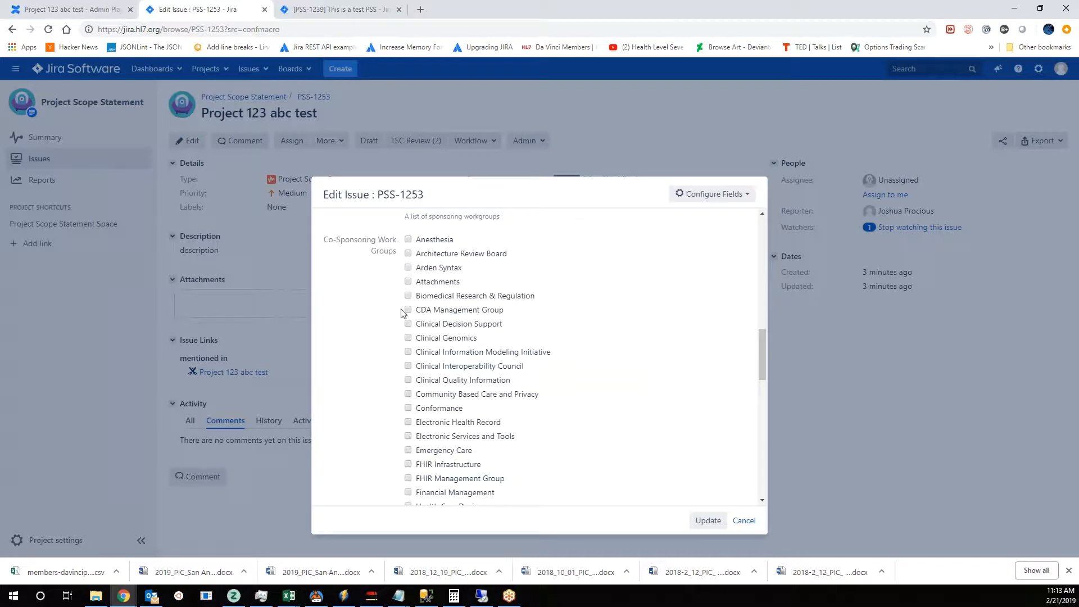
pyautogui.scroll(2, 587, 421)
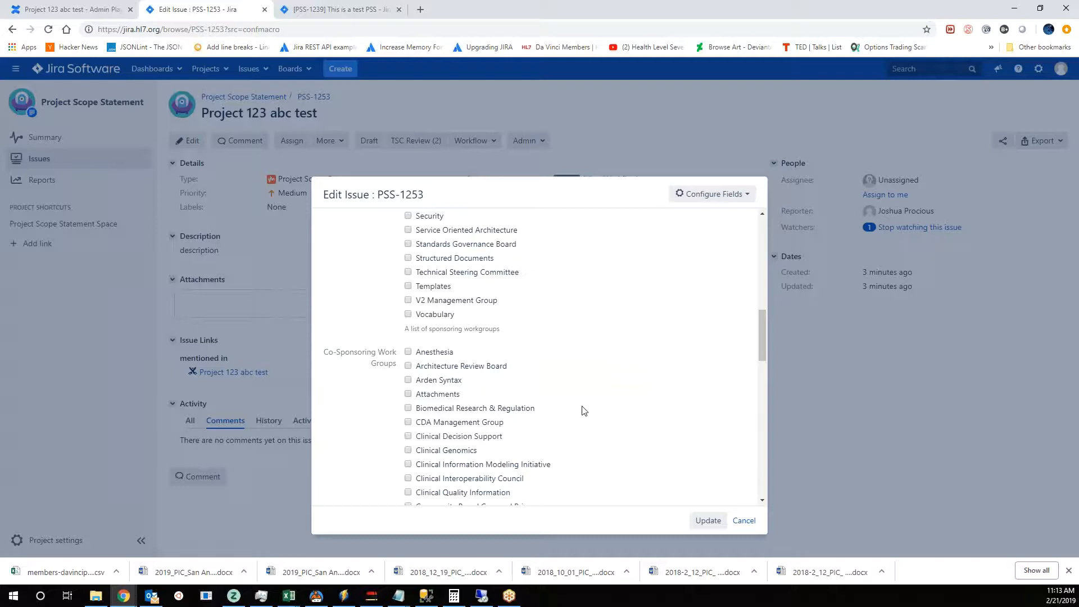
# - Select Clinical Information Modeling Initiative as the co-sponsoring work group in the issue being edited
pyautogui.scroll(2, 584, 426)
pyautogui.scroll(-6, 581, 422)
pyautogui.scroll(4, 581, 423)
pyautogui.scroll(-1, 765, 337)
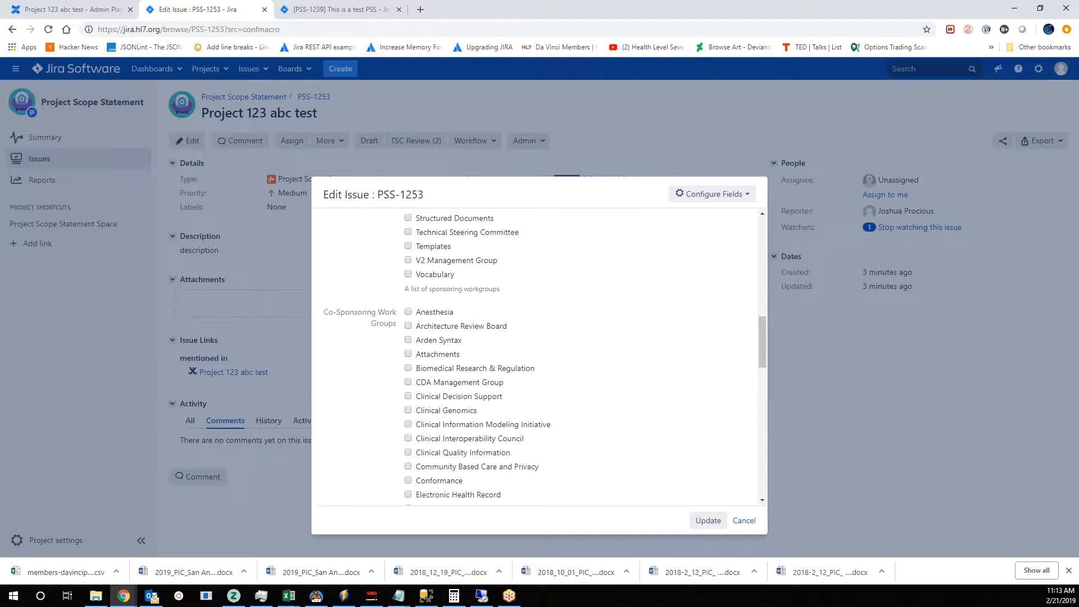
pyautogui.moveTo(762, 339); pyautogui.dragTo(762, 346)
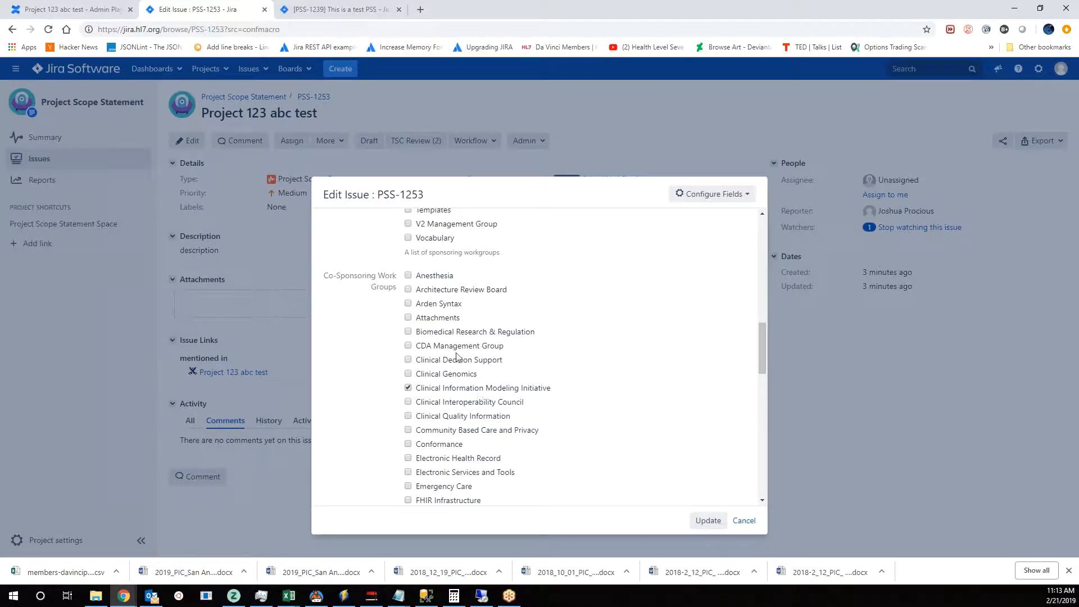
# - Assign the CDA Management Group and the Administrative Steering Division to the issue, and save the changes
pyautogui.scroll(15, 490, 308)
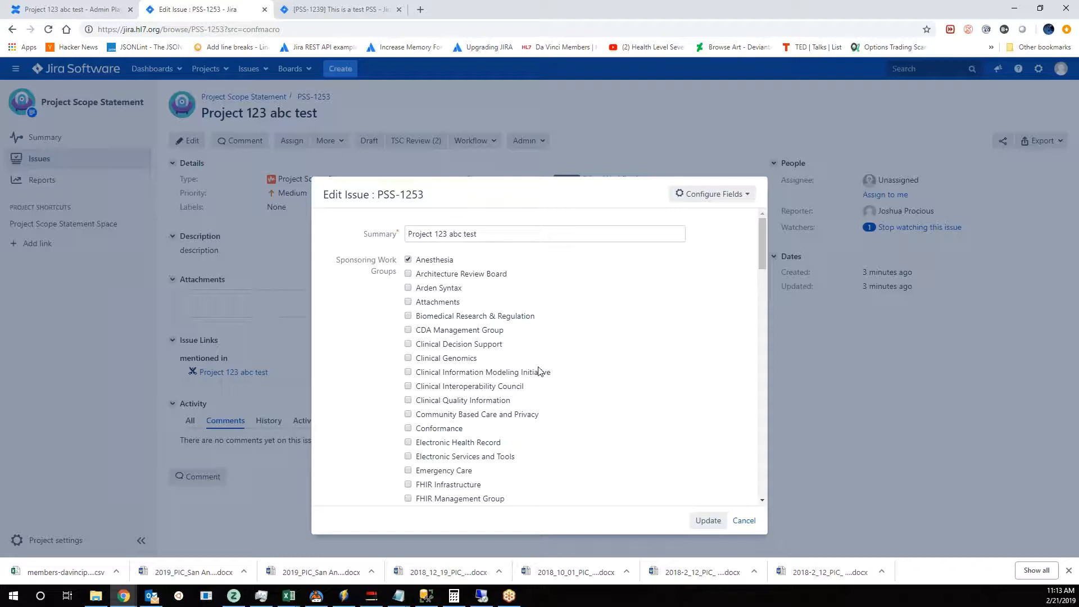
pyautogui.scroll(-9, 548, 383)
pyautogui.scroll(-6, 542, 403)
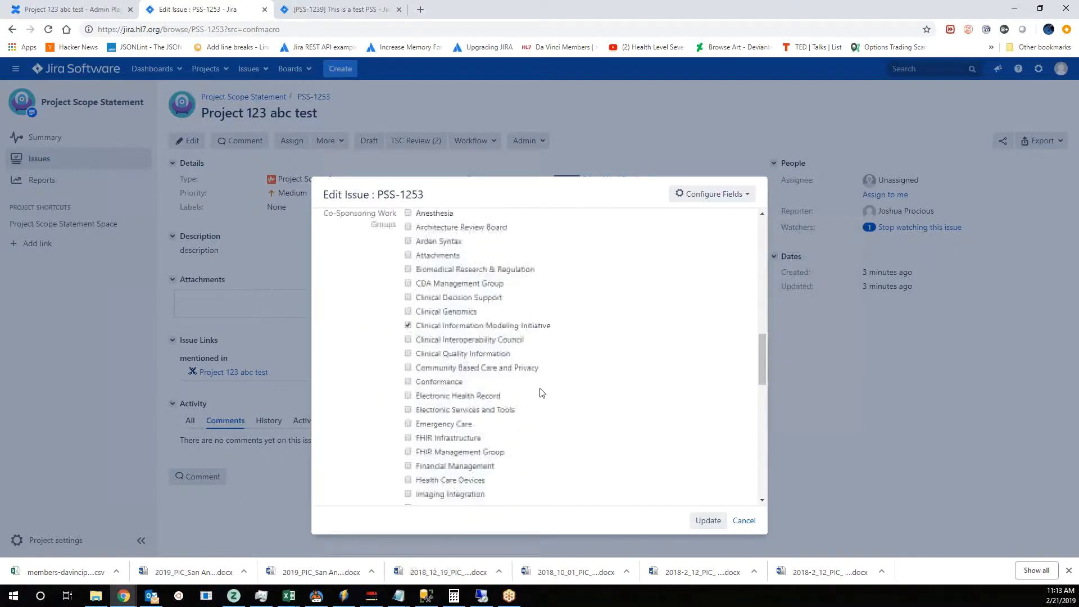
pyautogui.scroll(3, 476, 292)
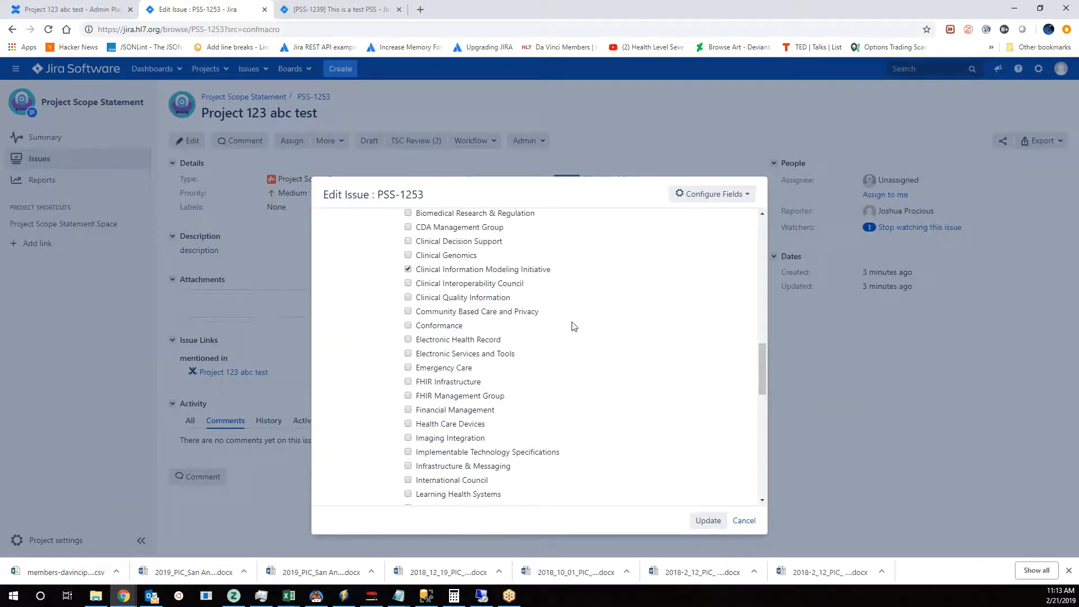
pyautogui.scroll(-10, 607, 367)
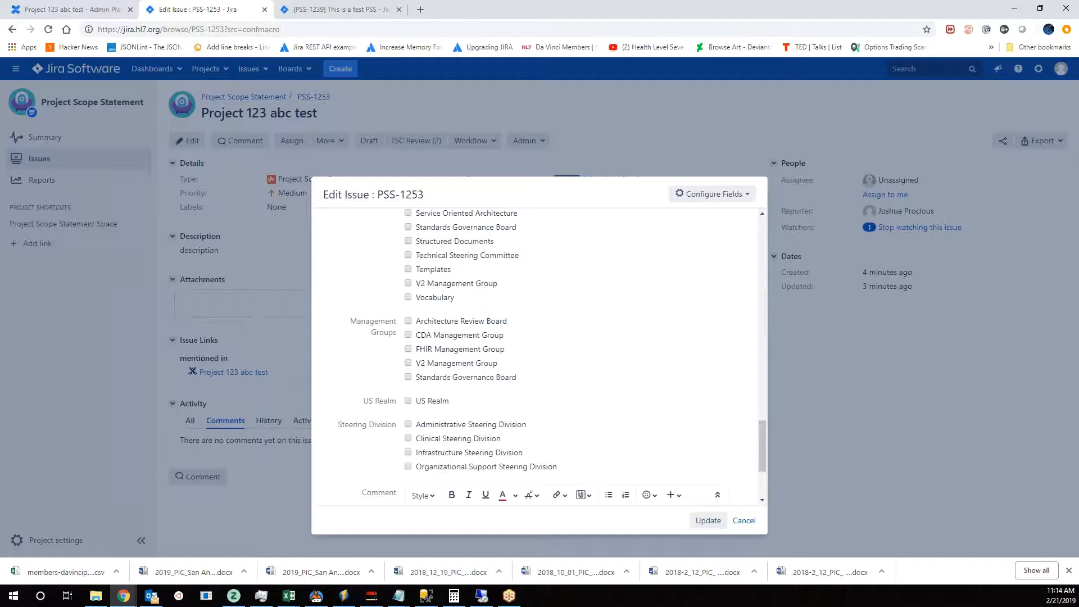
pyautogui.click(408, 336)
pyautogui.scroll(-1, 545, 356)
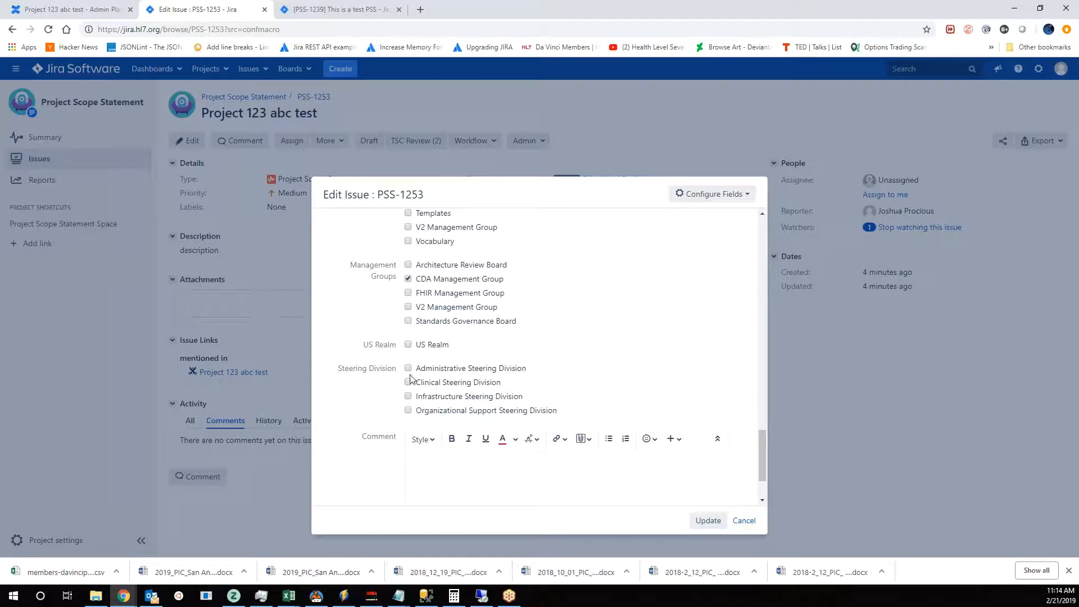
pyautogui.scroll(-3, 568, 388)
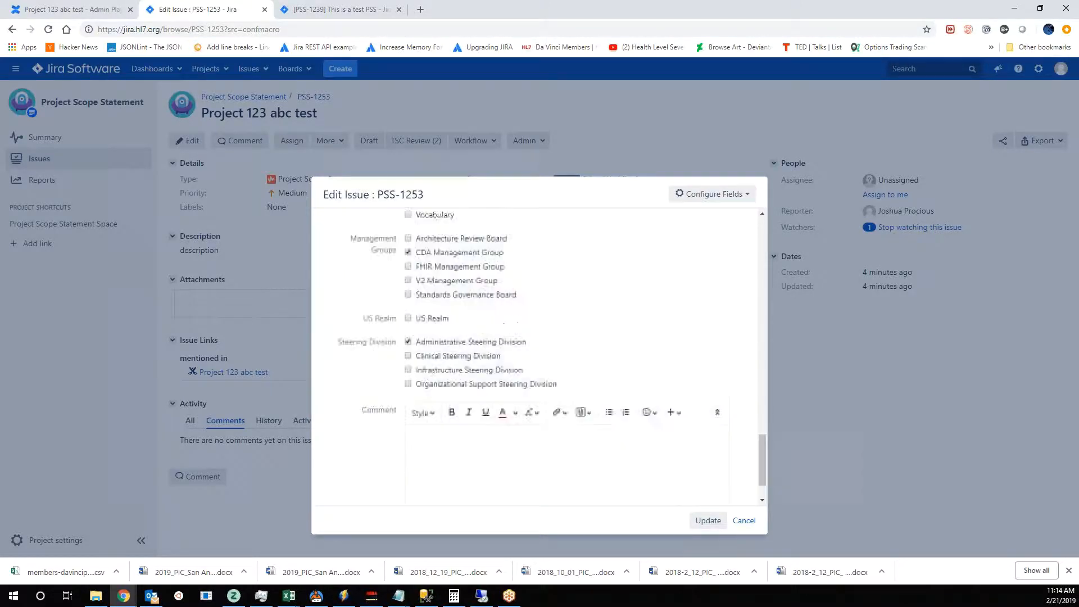
pyautogui.click(707, 519)
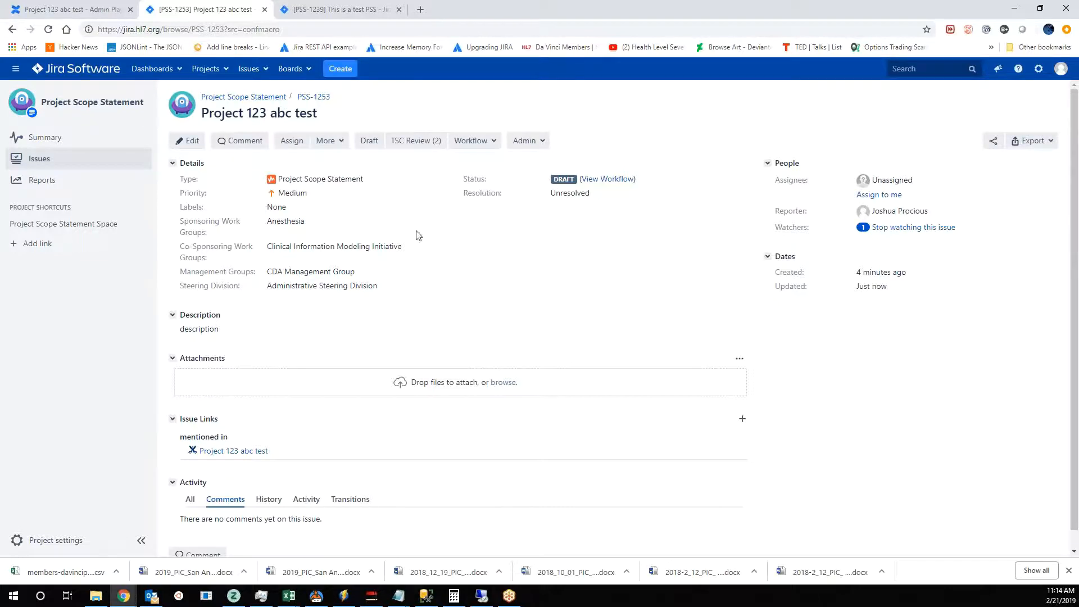
# - Review the saved issue details, and examine the Draft and WG Approval transitions in its workflow diagram
pyautogui.scroll(-1, 356, 386)
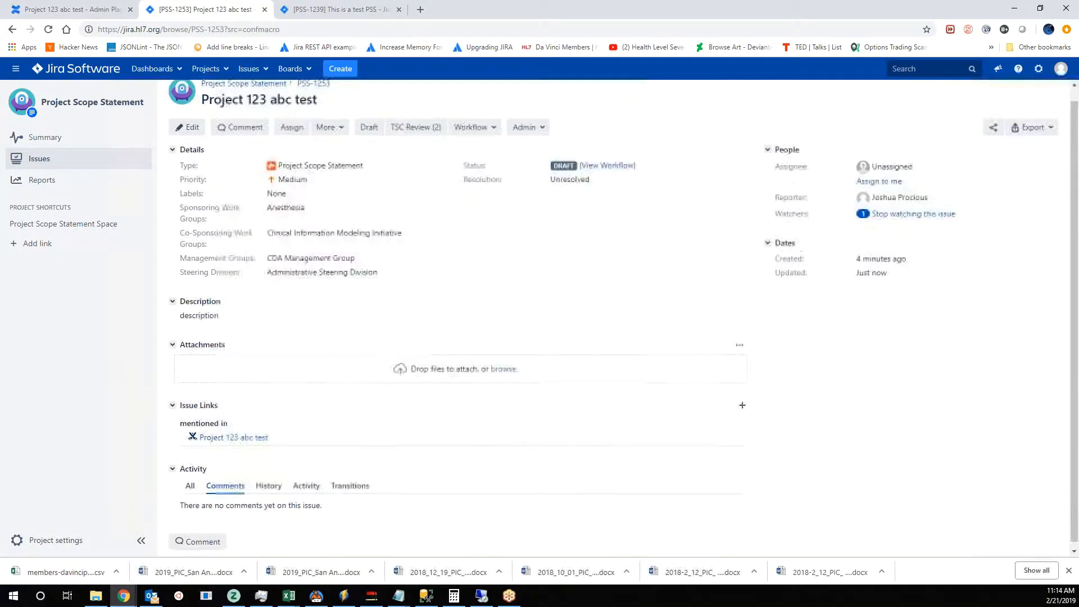
pyautogui.scroll(1, 351, 281)
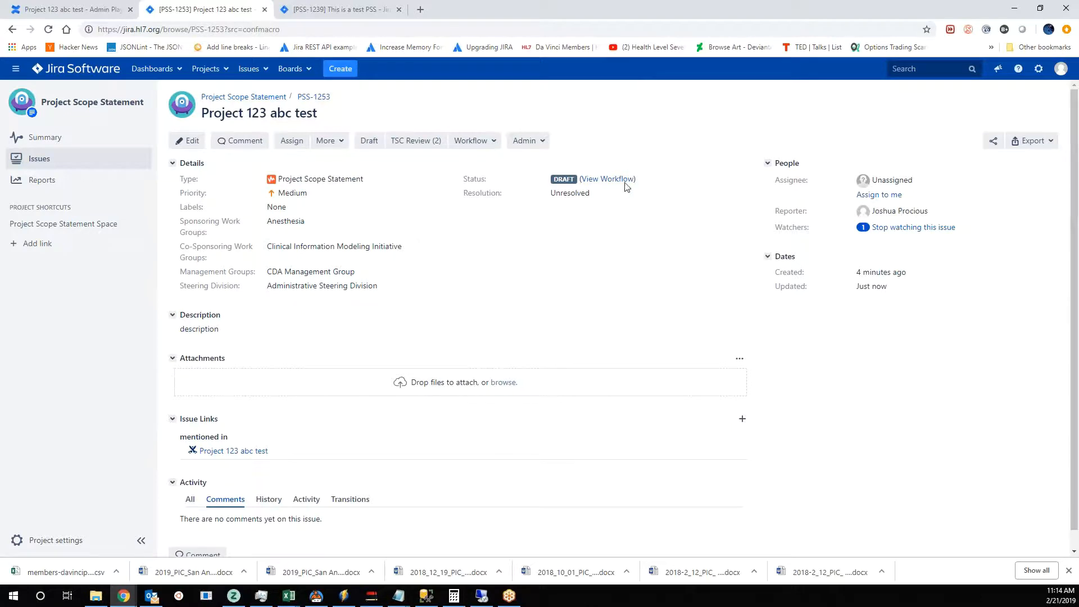
pyautogui.click(608, 179)
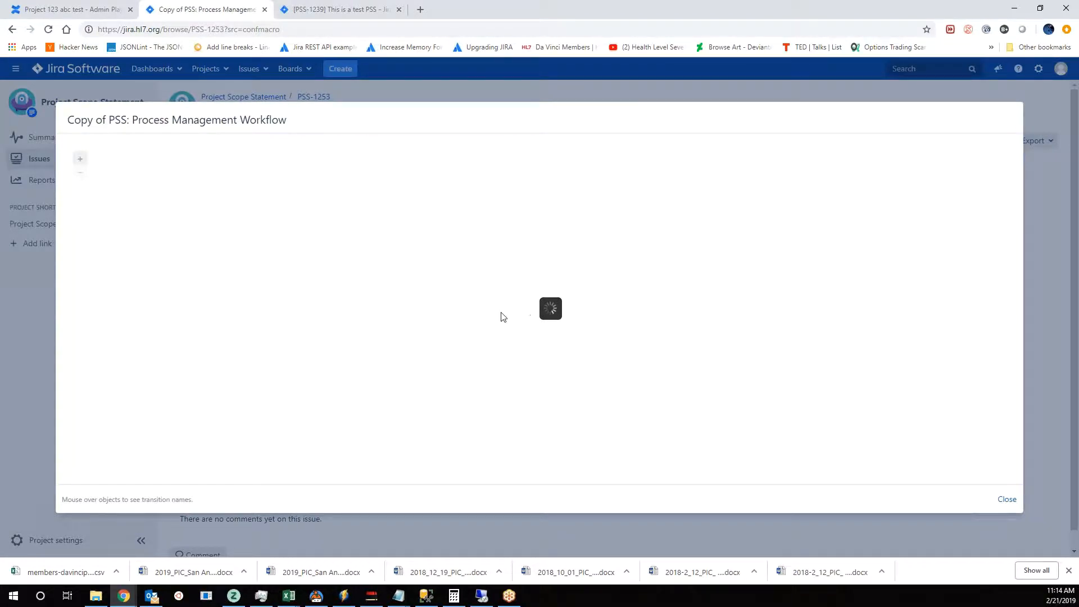
pyautogui.moveTo(314, 209)
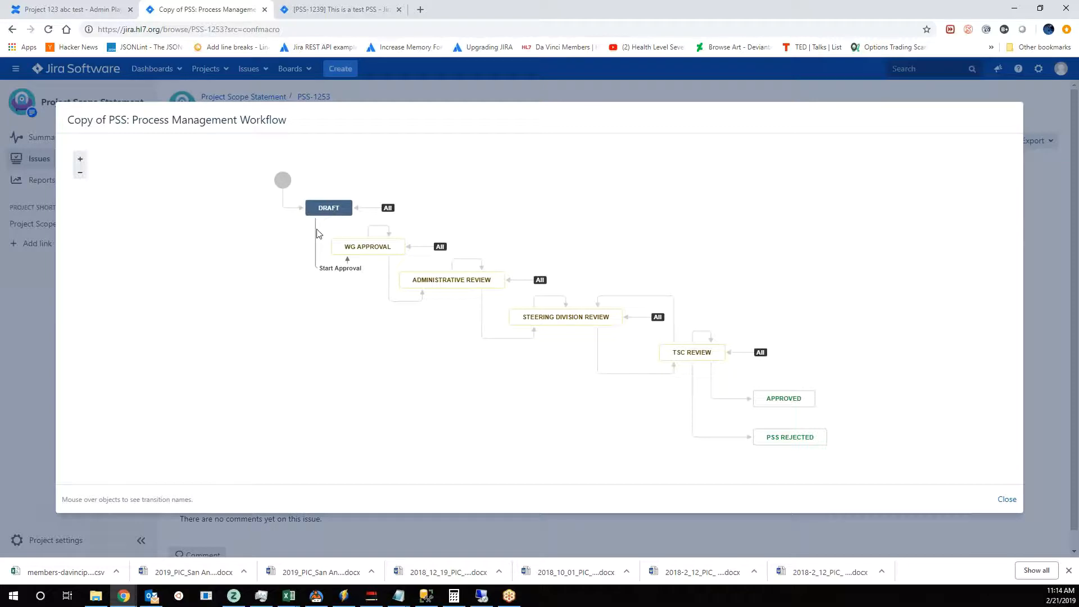
pyautogui.moveTo(366, 248)
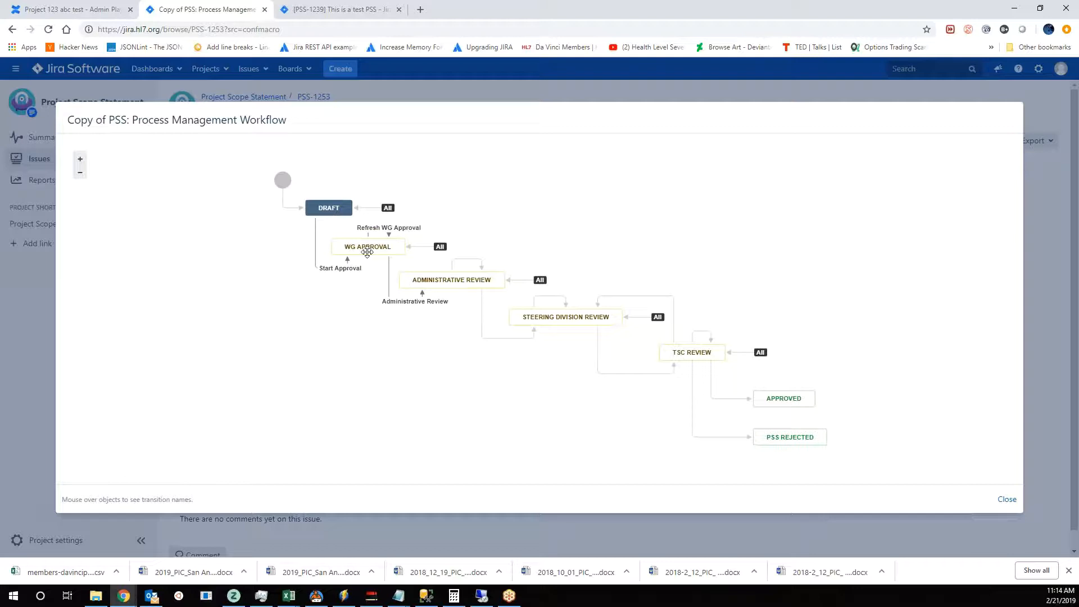
pyautogui.click(1007, 502)
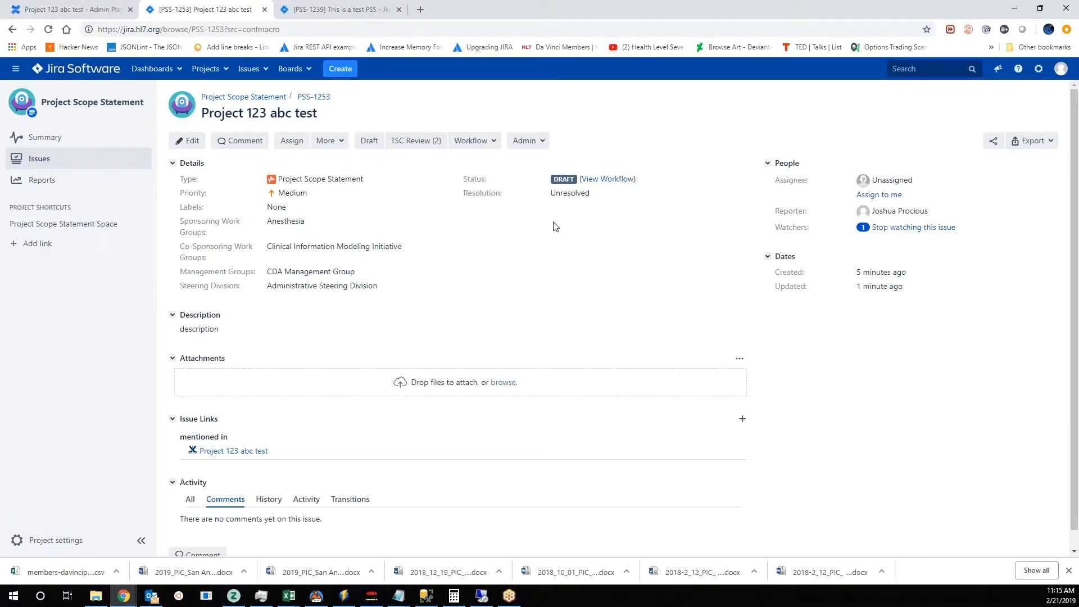
# - View the issue's workflow diagram again to examine the WG Approval and TSC Review transitions, and close it
pyautogui.click(607, 178)
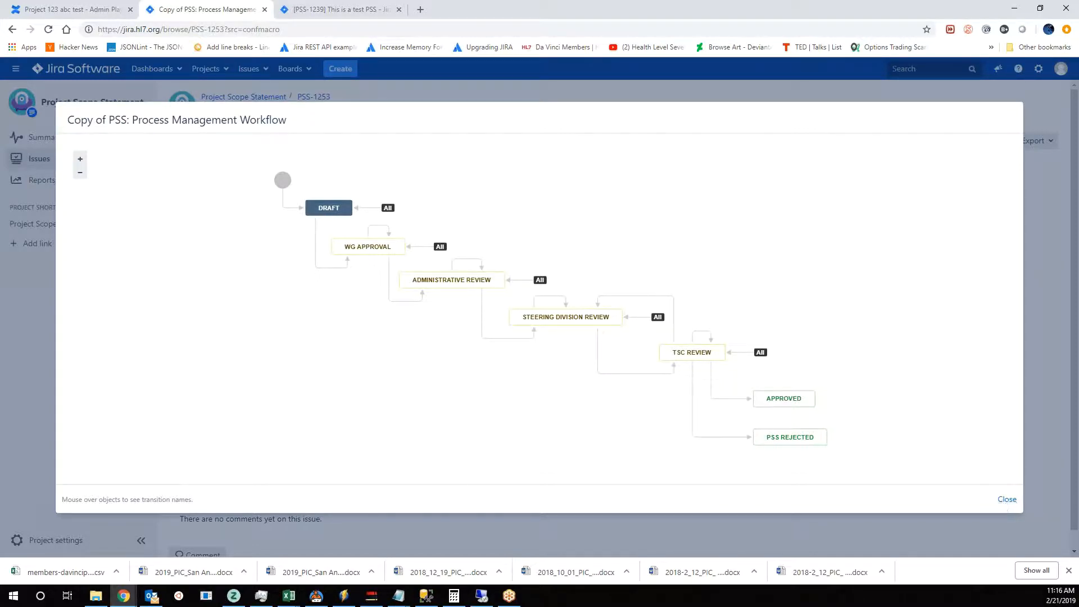
pyautogui.moveTo(673, 352)
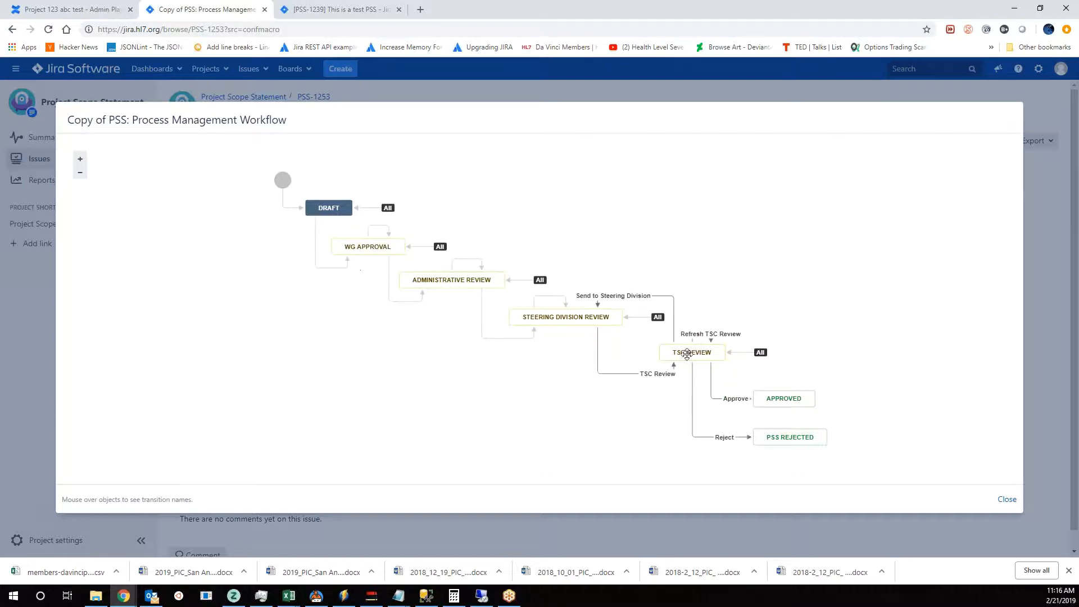
pyautogui.moveTo(385, 250)
pyautogui.moveTo(691, 354)
pyautogui.click(1005, 501)
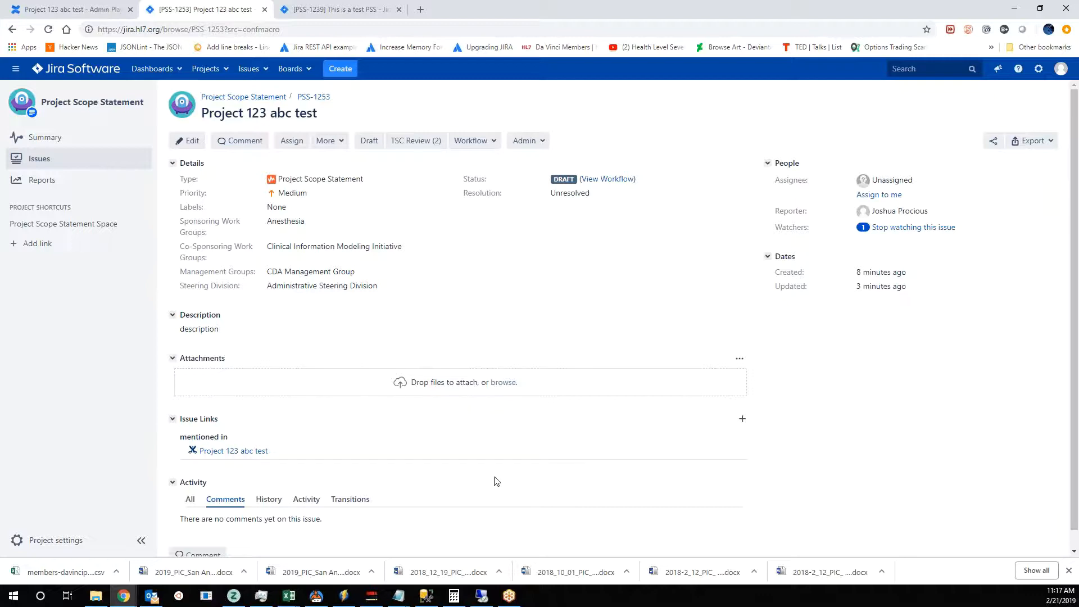
# - Start the approval process for the Project 123 abc test issue, and check its status and sub-tasks
pyautogui.click(478, 141)
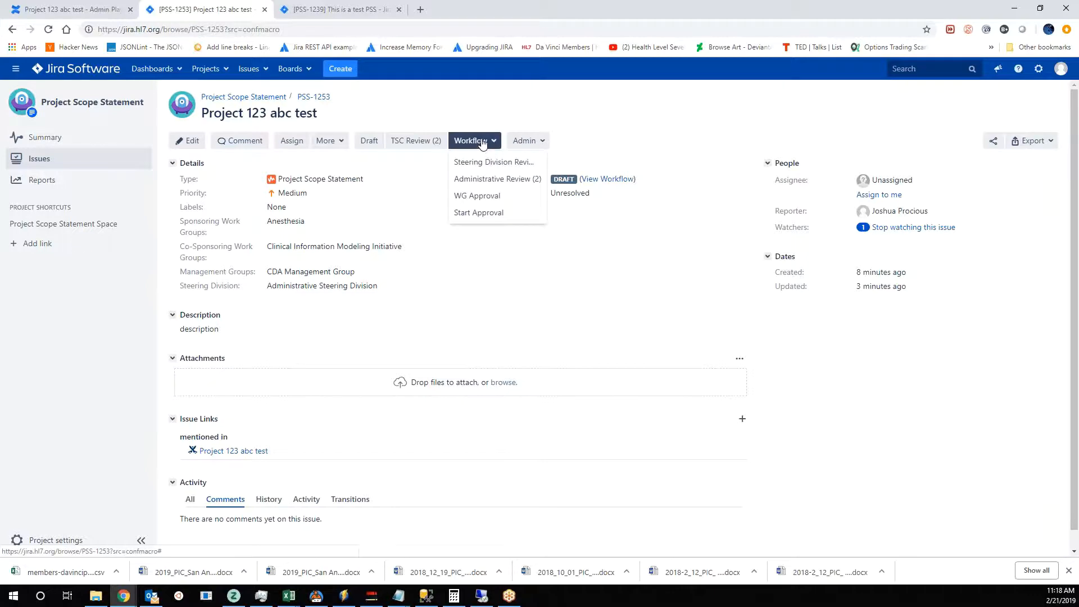
pyautogui.click(499, 216)
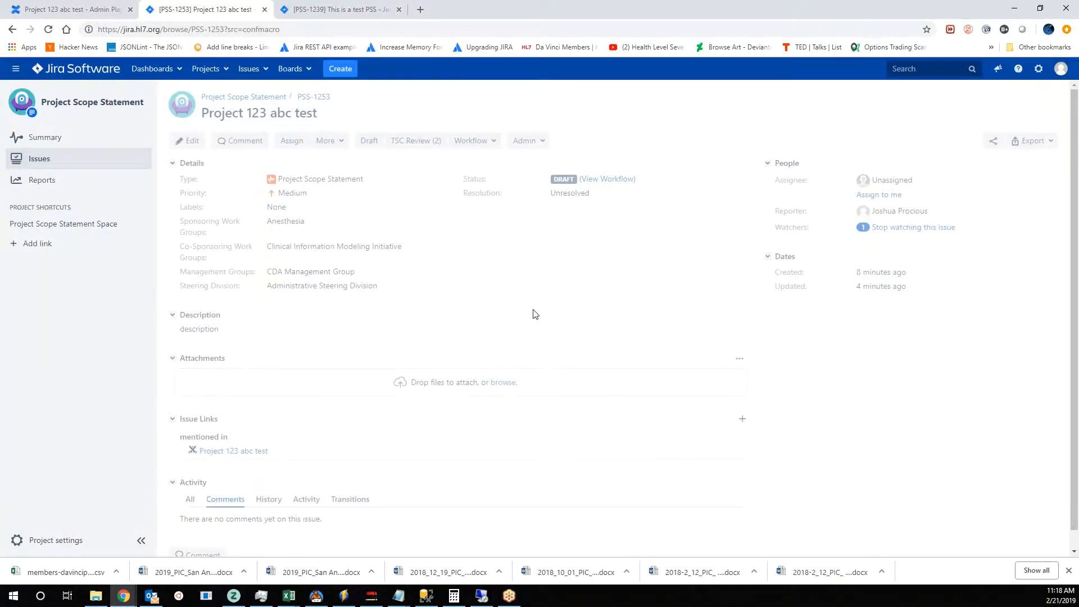
pyautogui.scroll(-2, 345, 409)
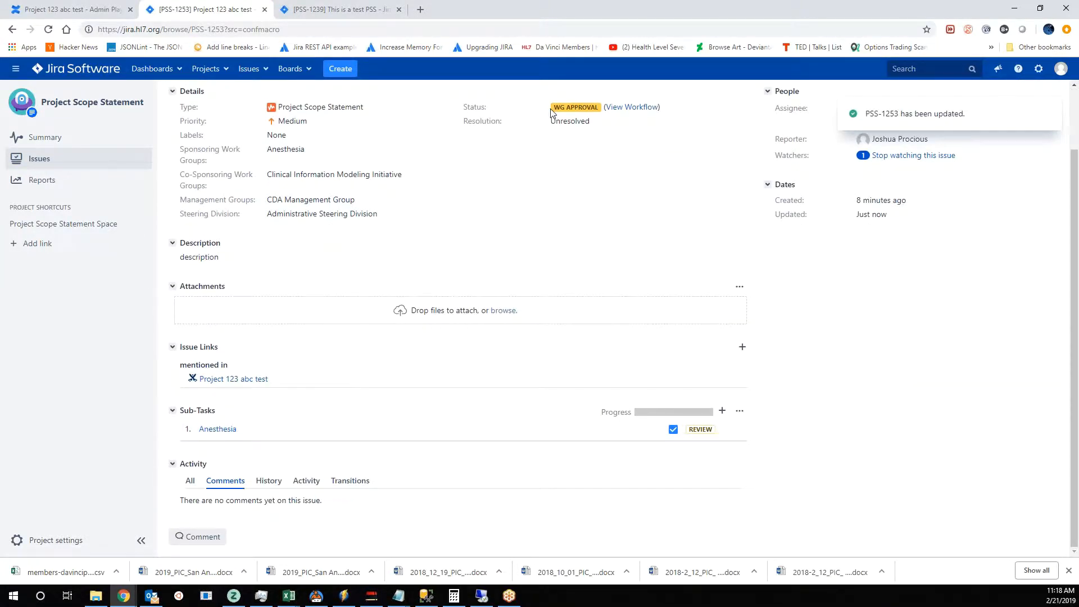
pyautogui.scroll(2, 560, 202)
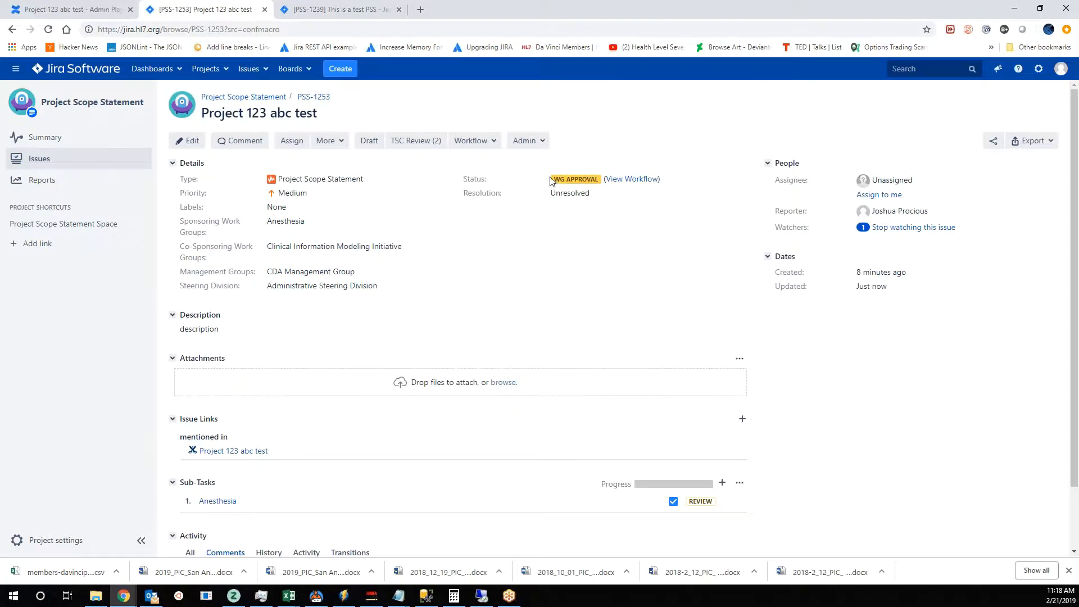
pyautogui.scroll(-1, 200, 450)
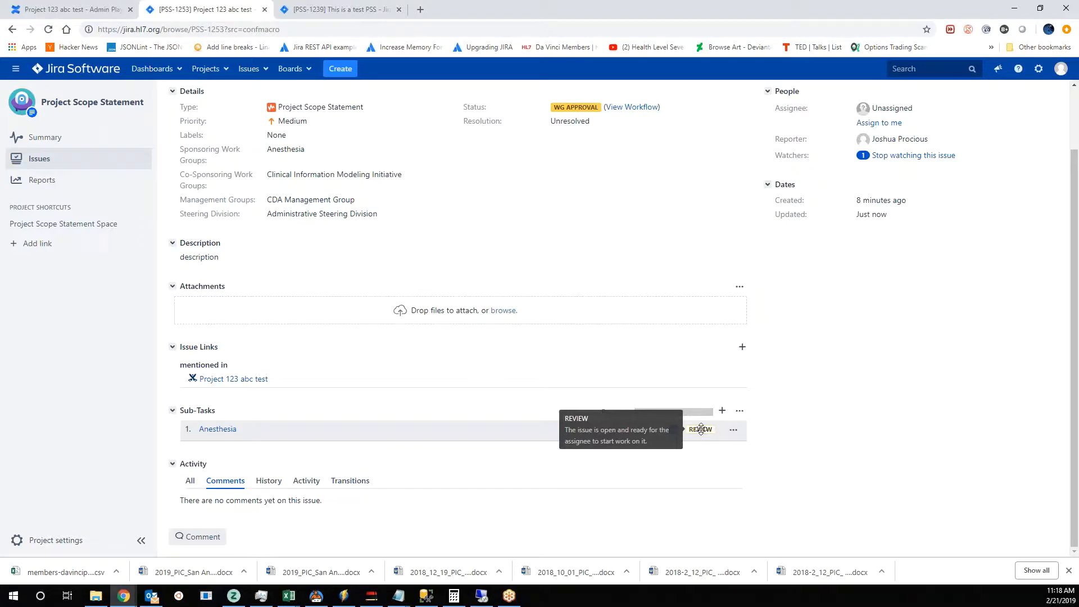
# - Switch to Outlook, read the notification email requesting Anesthesia's review and approval, and return to the Jira issue
pyautogui.hotkey('alt', 'Tab')
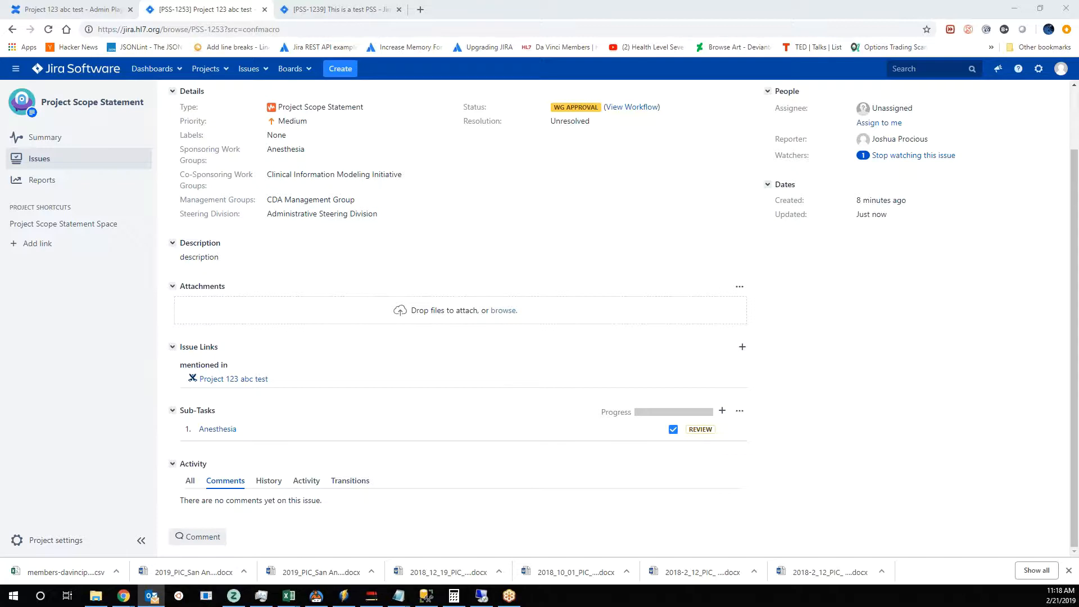
pyautogui.moveTo(1078, 236); pyautogui.dragTo(611, 162)
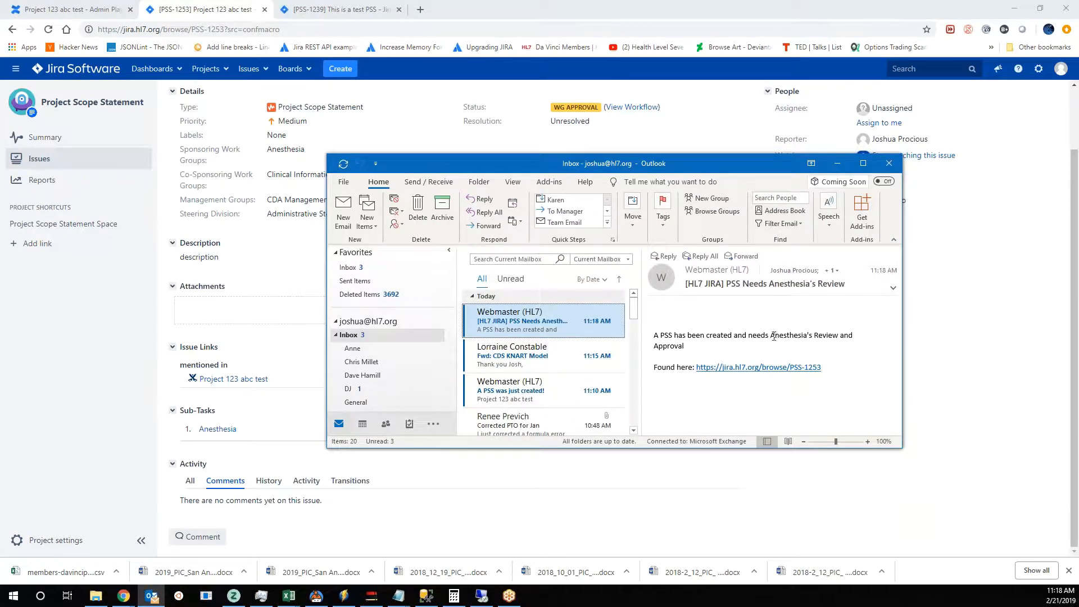
pyautogui.click(754, 371)
pyautogui.moveTo(1078, 224); pyautogui.dragTo(478, 225)
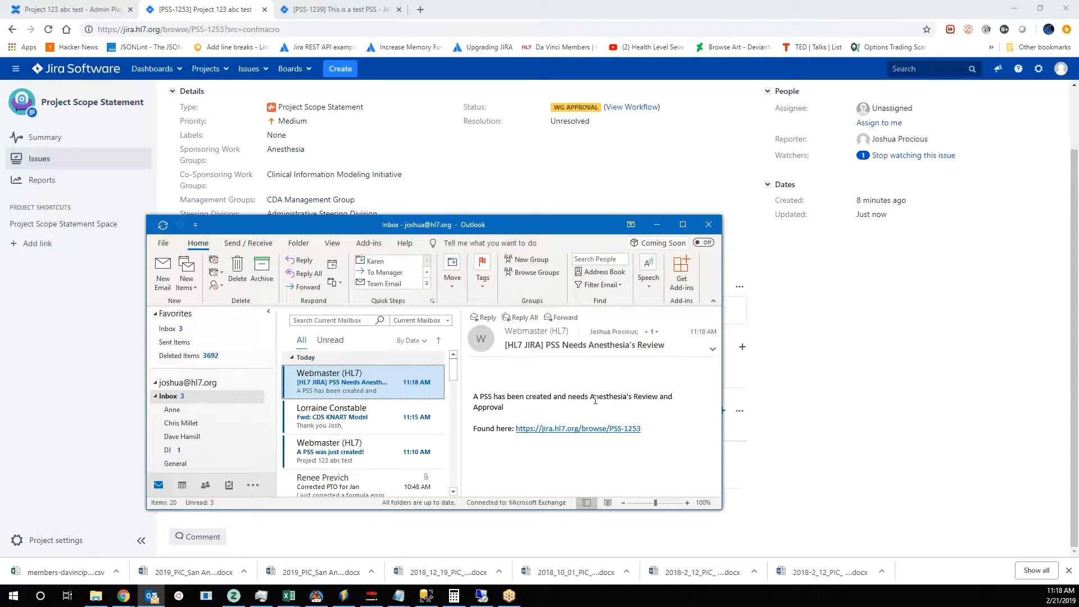
pyautogui.moveTo(591, 396); pyautogui.dragTo(659, 398)
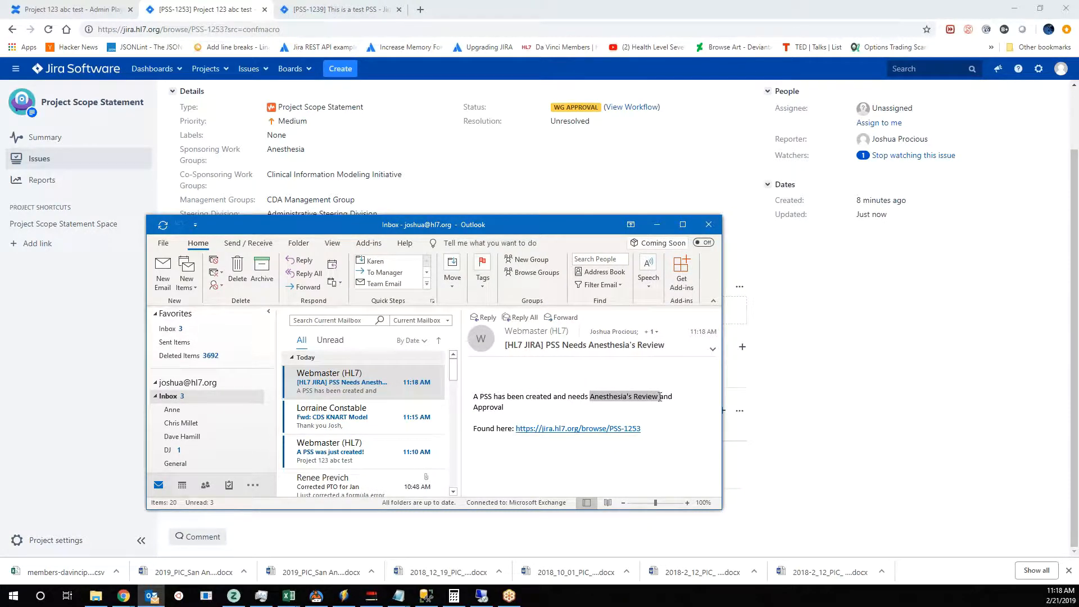
pyautogui.moveTo(539, 225); pyautogui.dragTo(1078, 194)
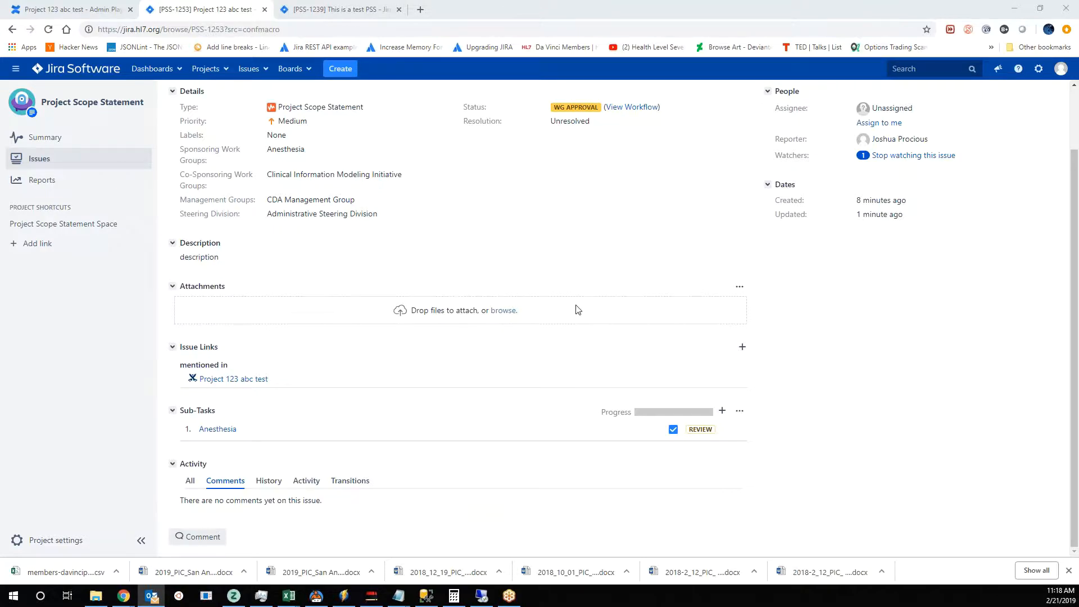
# - Open the Anesthesia approval sub-task and examine the transitions from Review in its PSS Approval workflow diagram
pyautogui.click(229, 434)
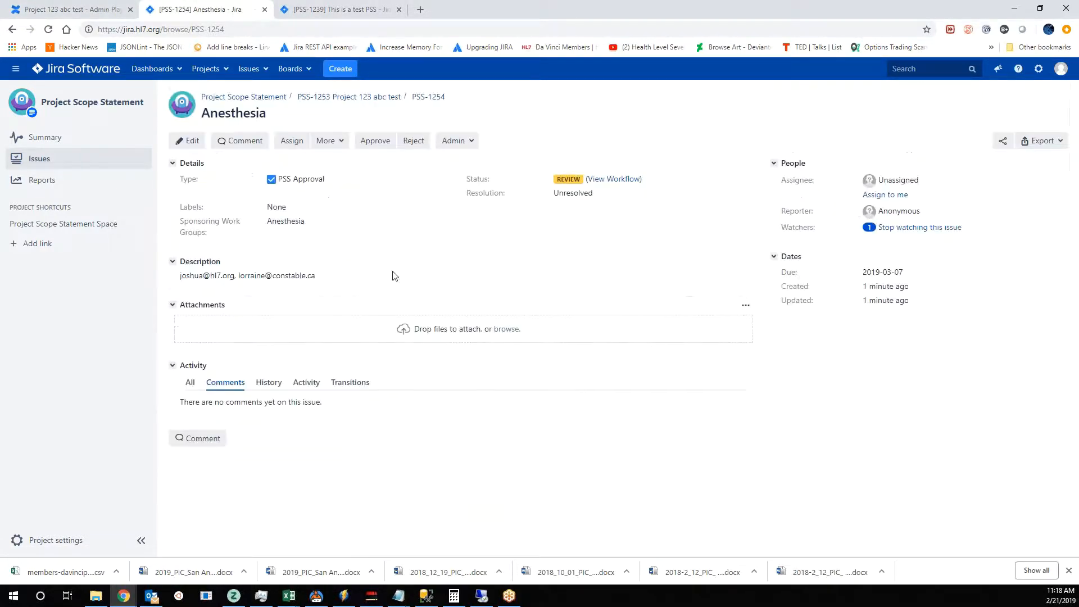
pyautogui.click(632, 179)
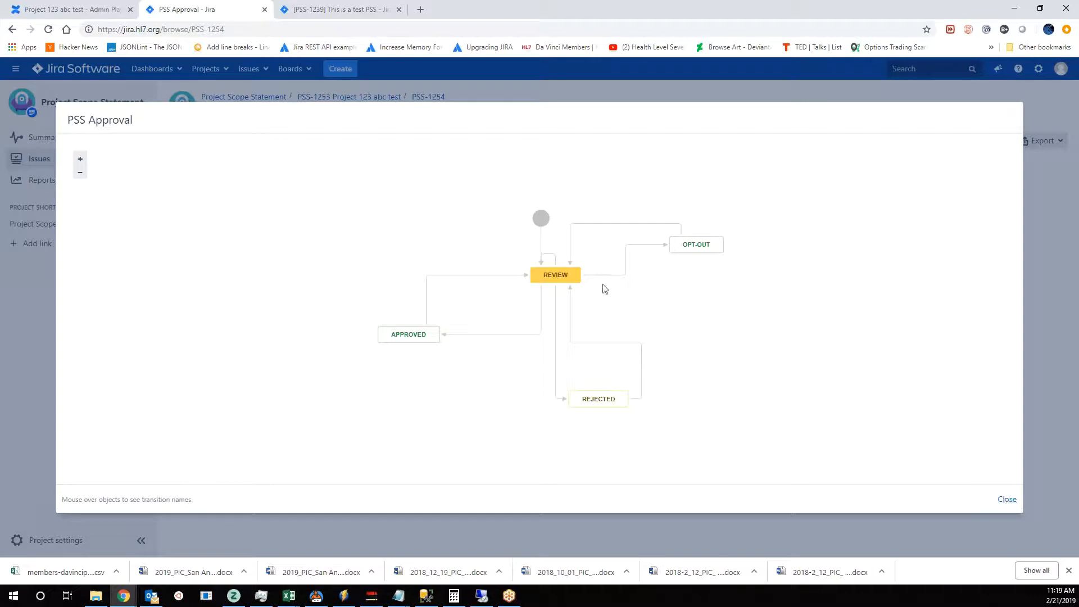
pyautogui.moveTo(551, 276)
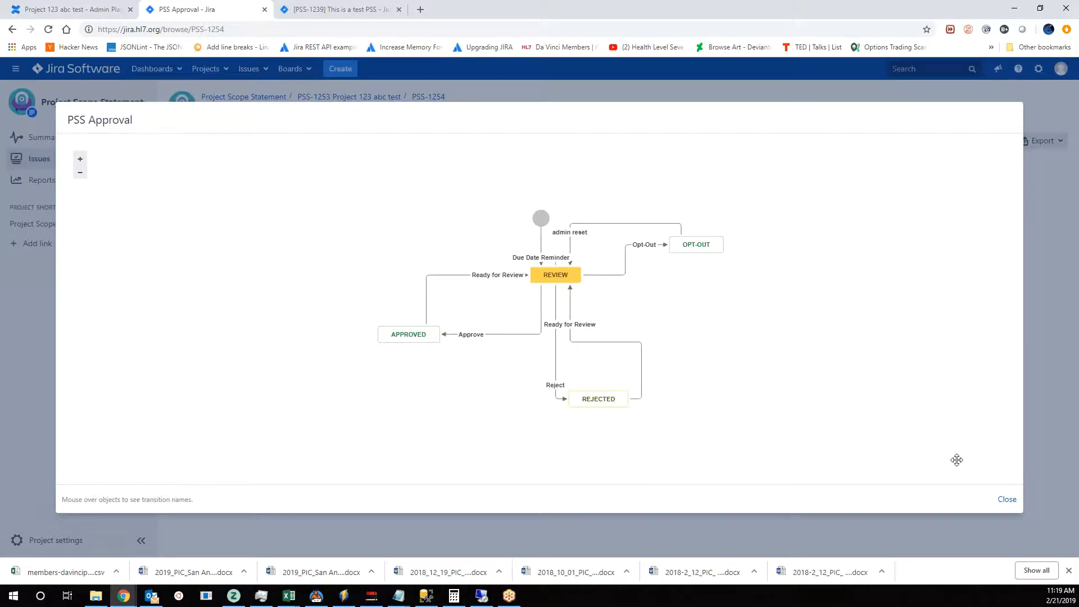
pyautogui.click(1006, 500)
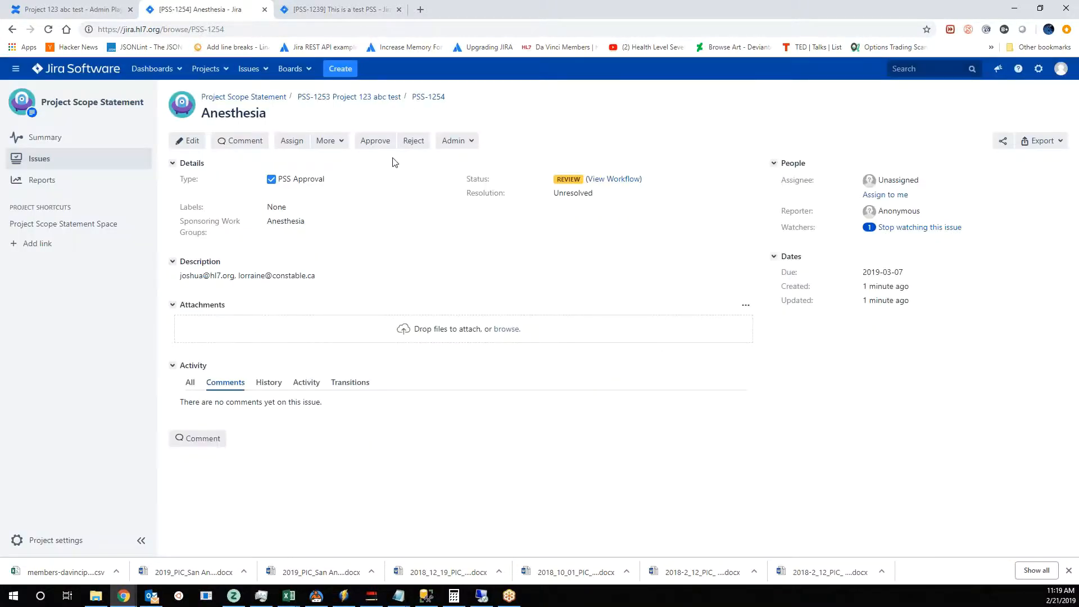
# - Go back to the Project 123 abc test issue through the project's open issues list
pyautogui.click(36, 161)
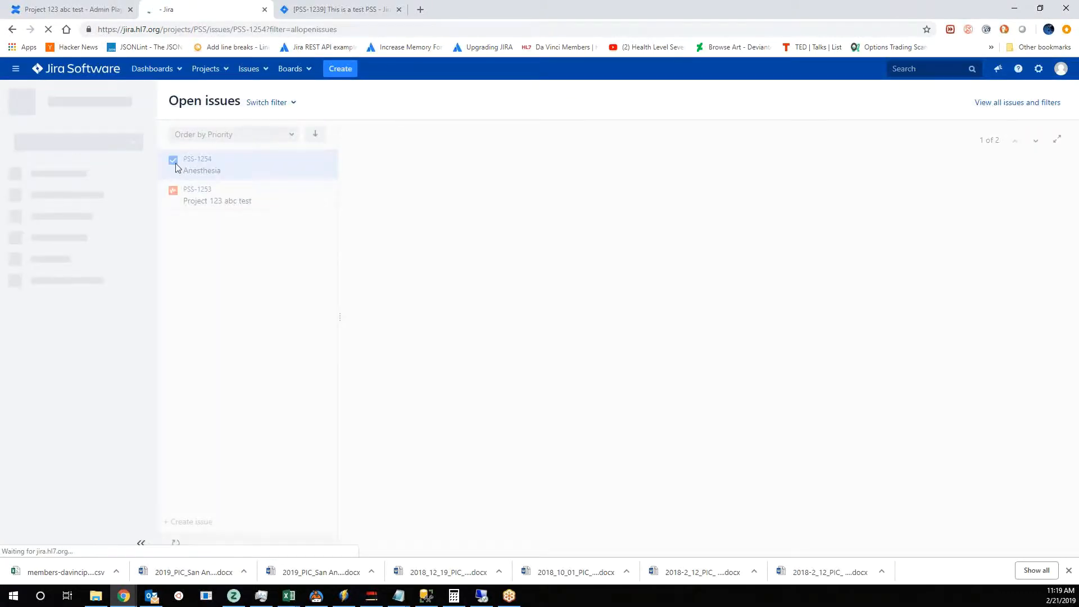
pyautogui.click(275, 201)
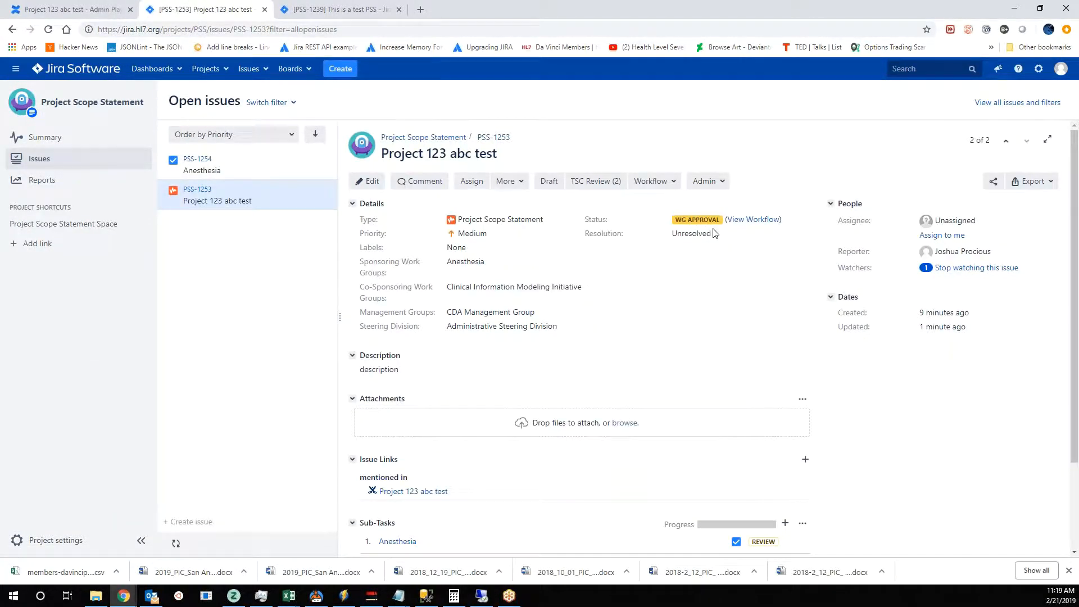
# - Approve the Anesthesia sub-task of the Project 123 abc test issue with 2019-02-21 as the approval date
pyautogui.scroll(-1, 681, 299)
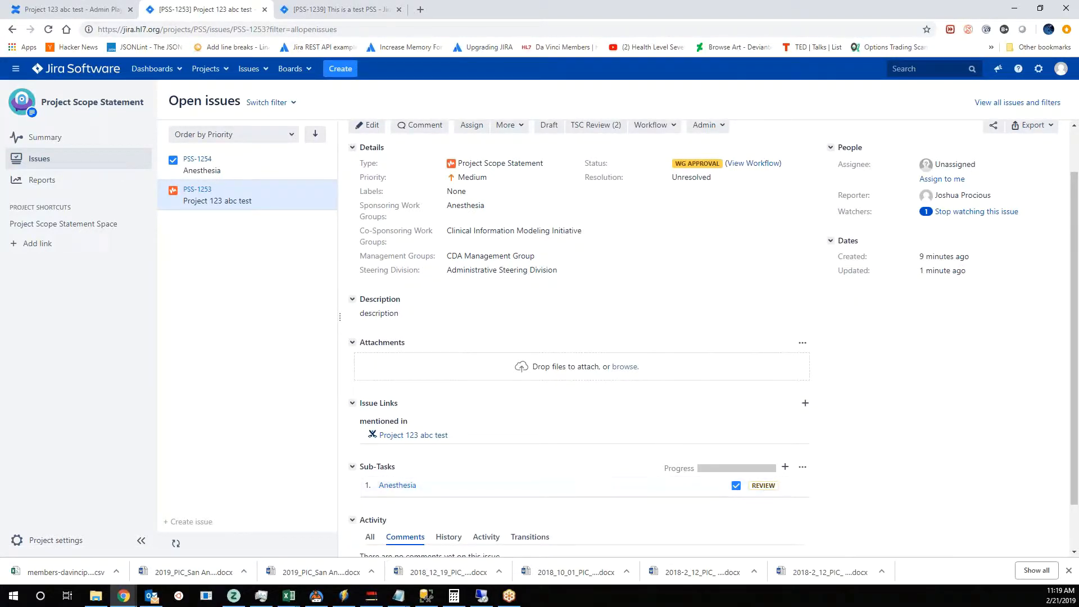
pyautogui.click(795, 487)
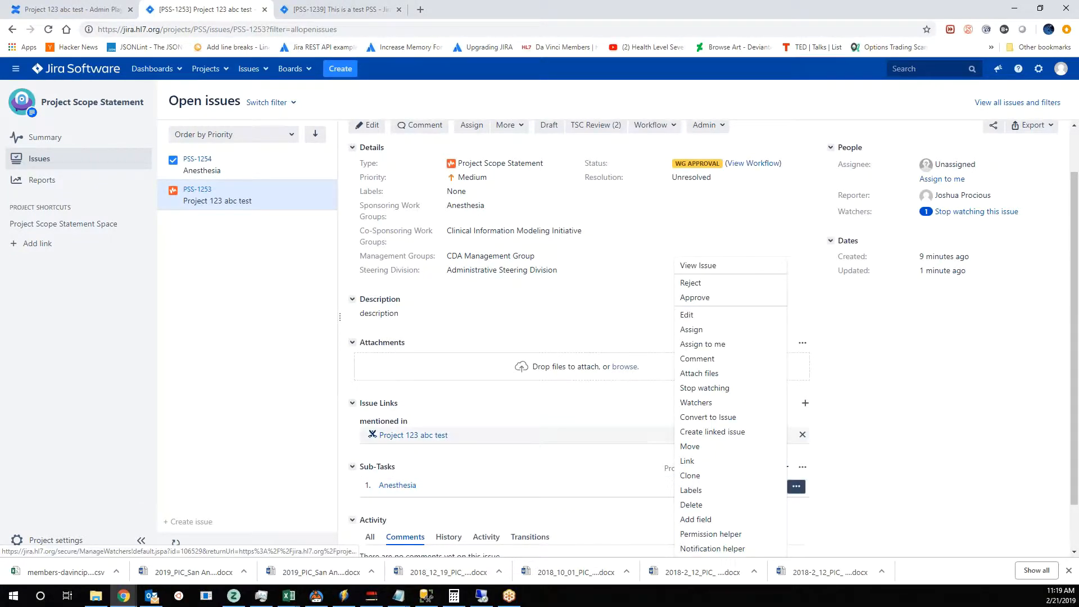
pyautogui.click(718, 304)
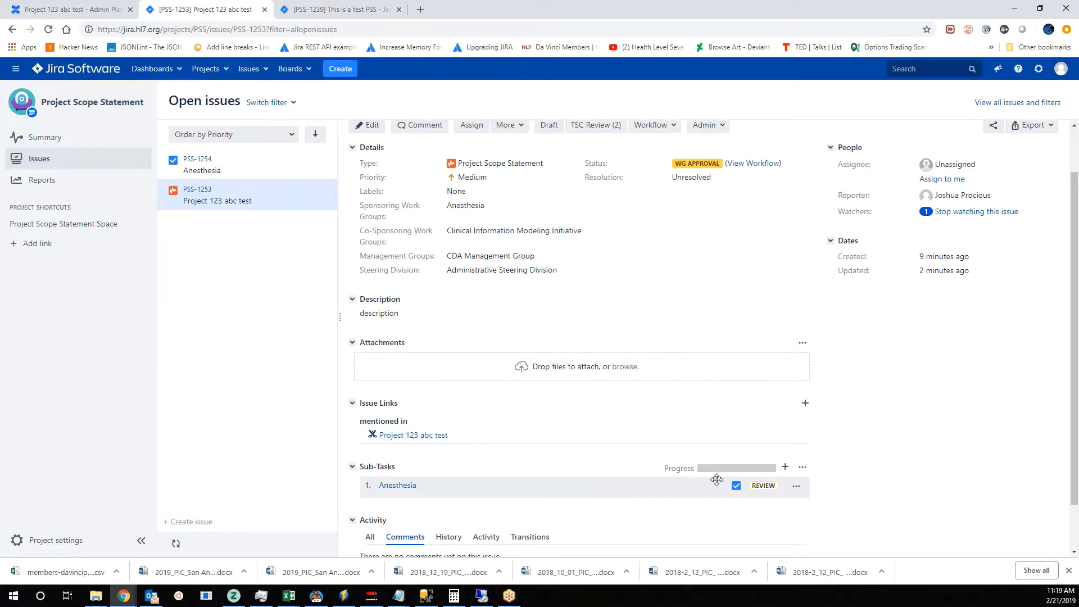
pyautogui.click(793, 492)
pyautogui.click(706, 303)
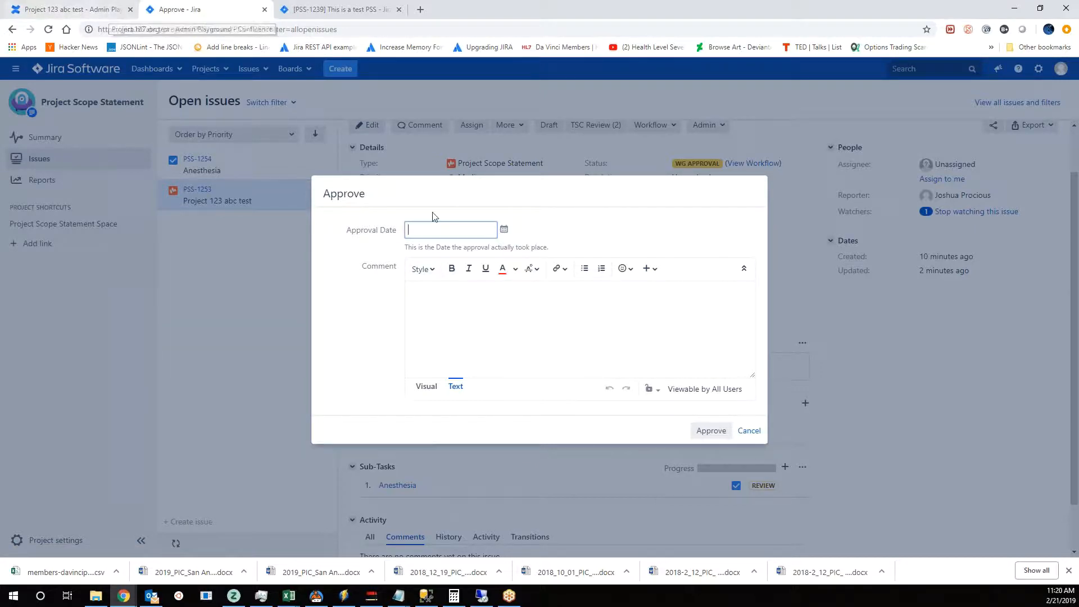
pyautogui.click(503, 229)
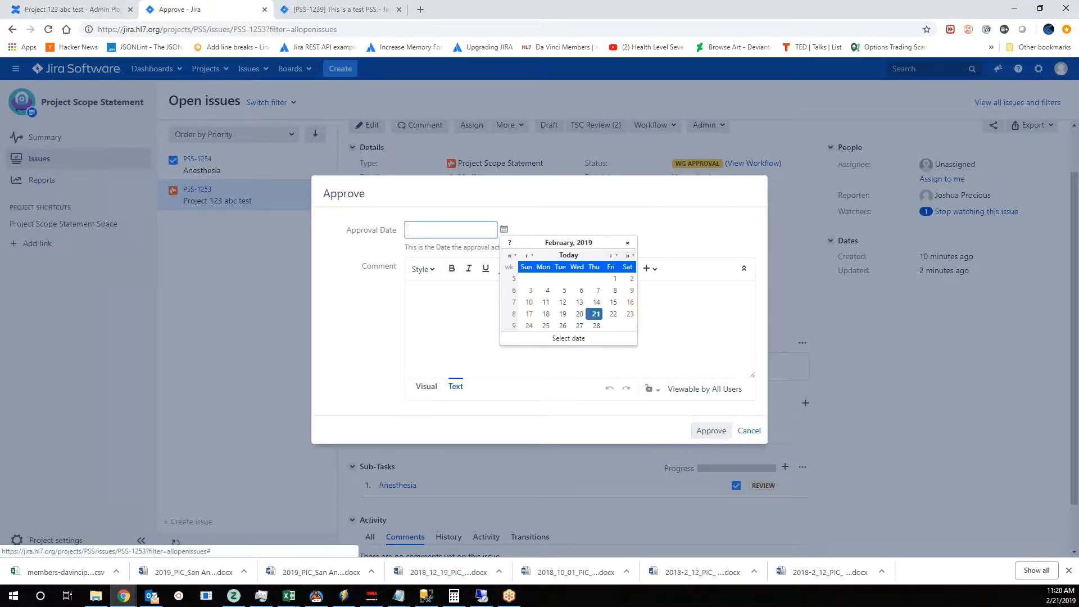
pyautogui.click(612, 316)
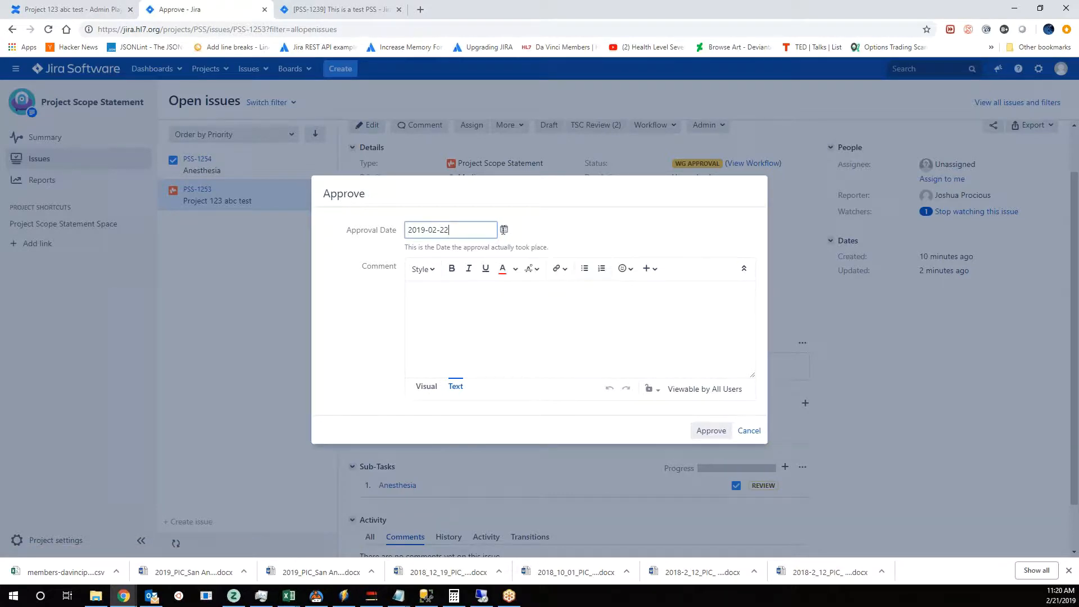
pyautogui.click(504, 229)
pyautogui.click(598, 317)
pyautogui.click(540, 301)
pyautogui.click(698, 429)
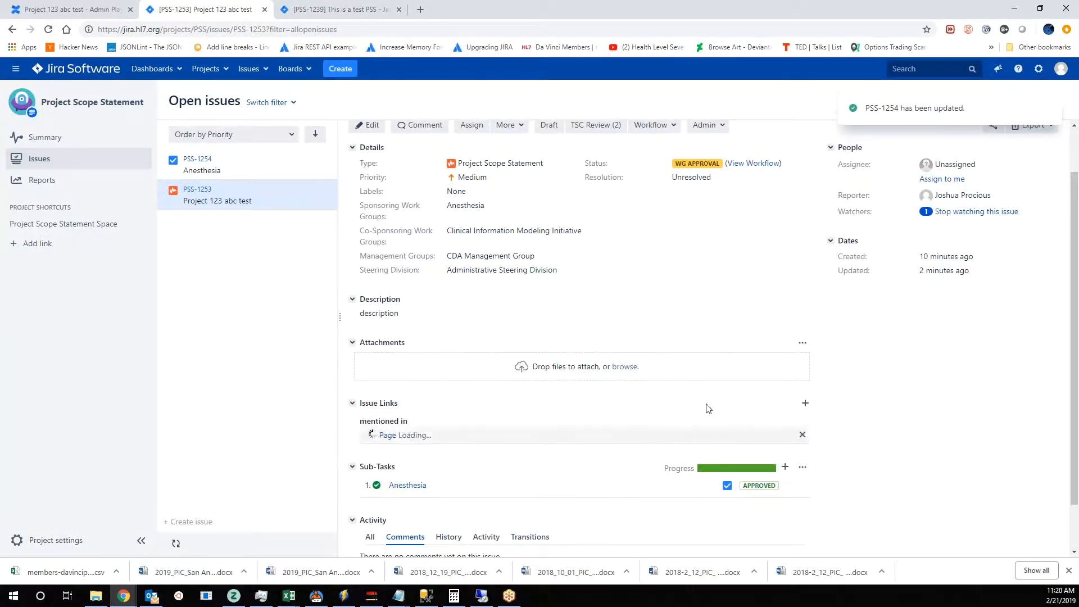
# - Reload the issue and compare the workflow actions offered on the CDA Management Group and Clinical Information Modeling Initiative sub-tasks
pyautogui.click(49, 31)
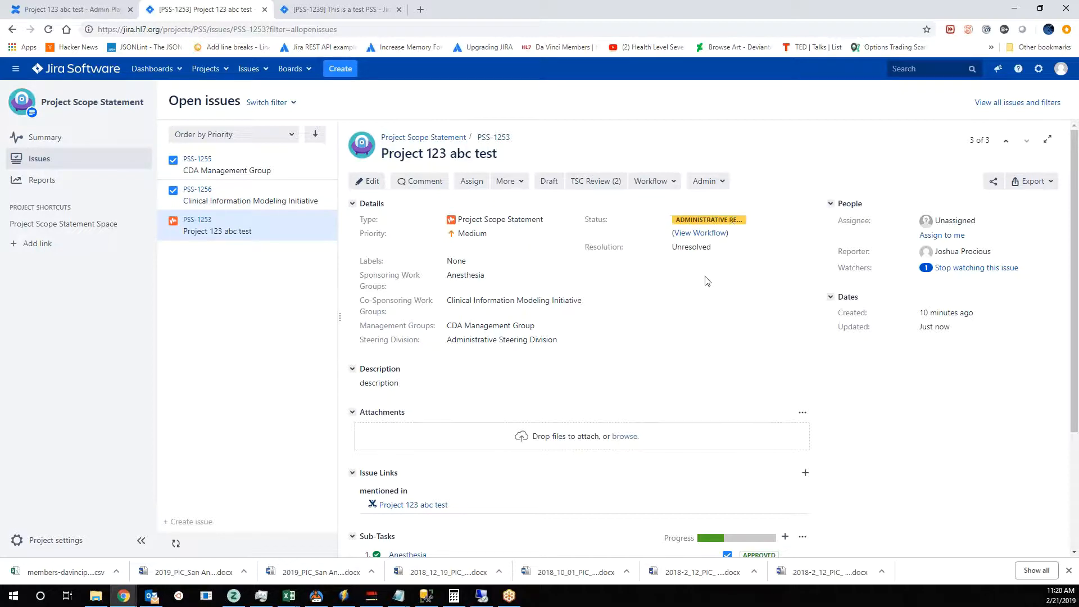
pyautogui.scroll(-3, 705, 282)
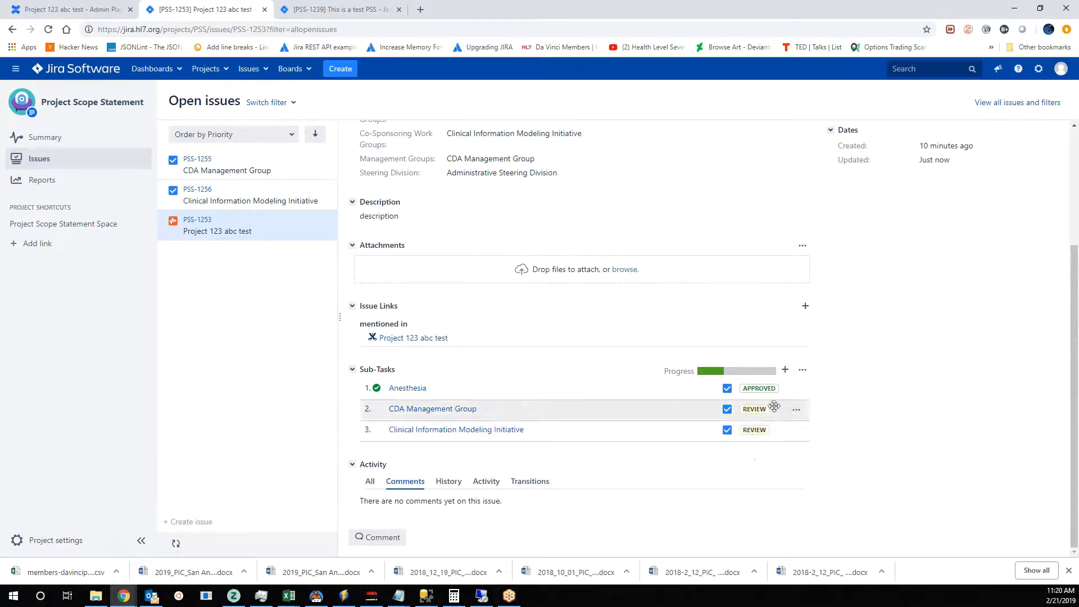
pyautogui.moveTo(762, 389)
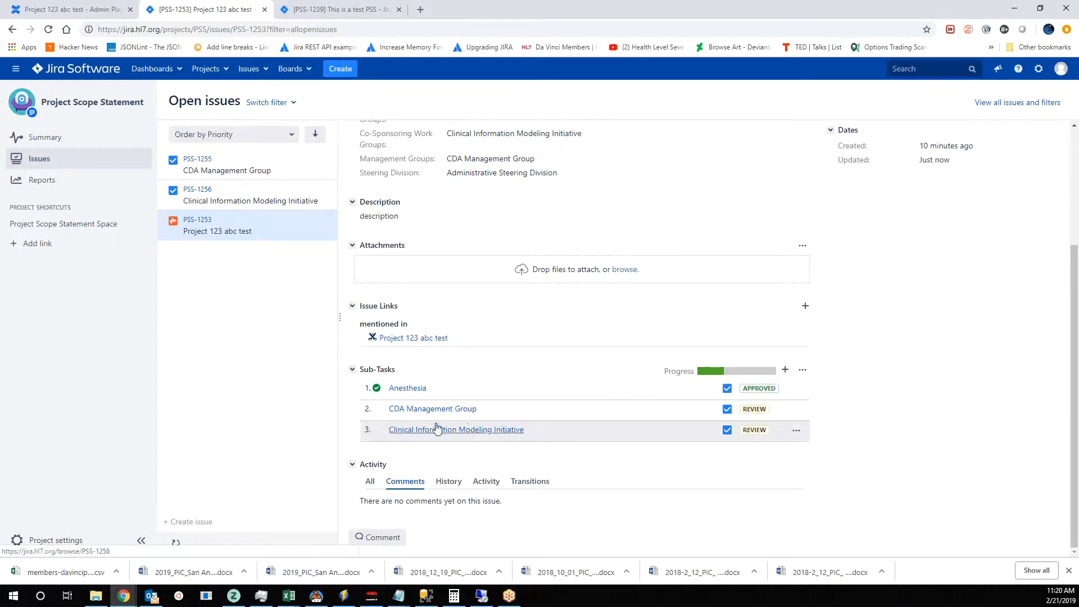
pyautogui.click(797, 411)
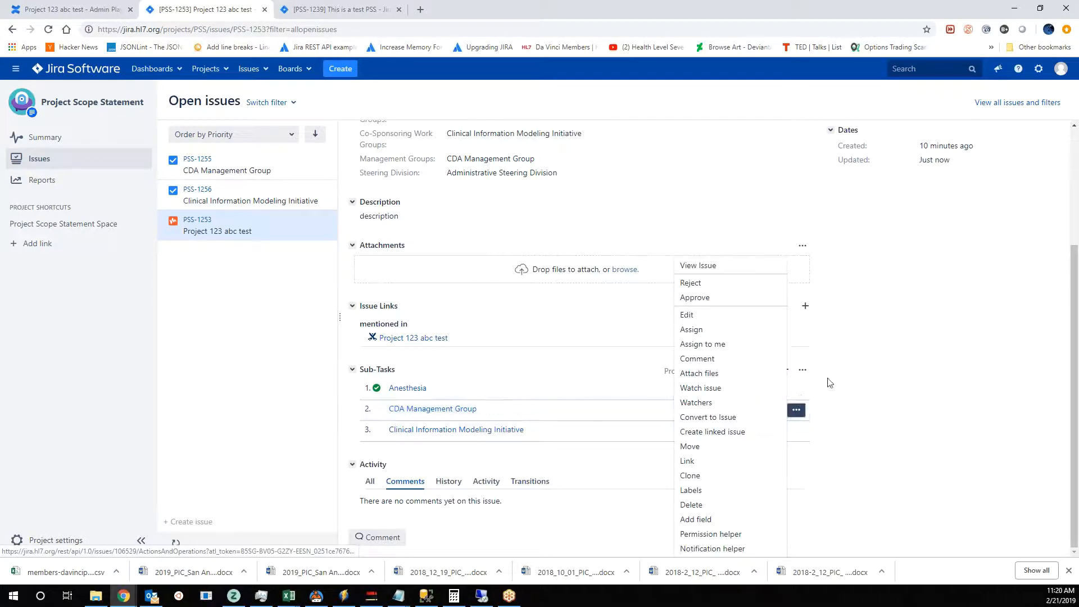
pyautogui.click(890, 353)
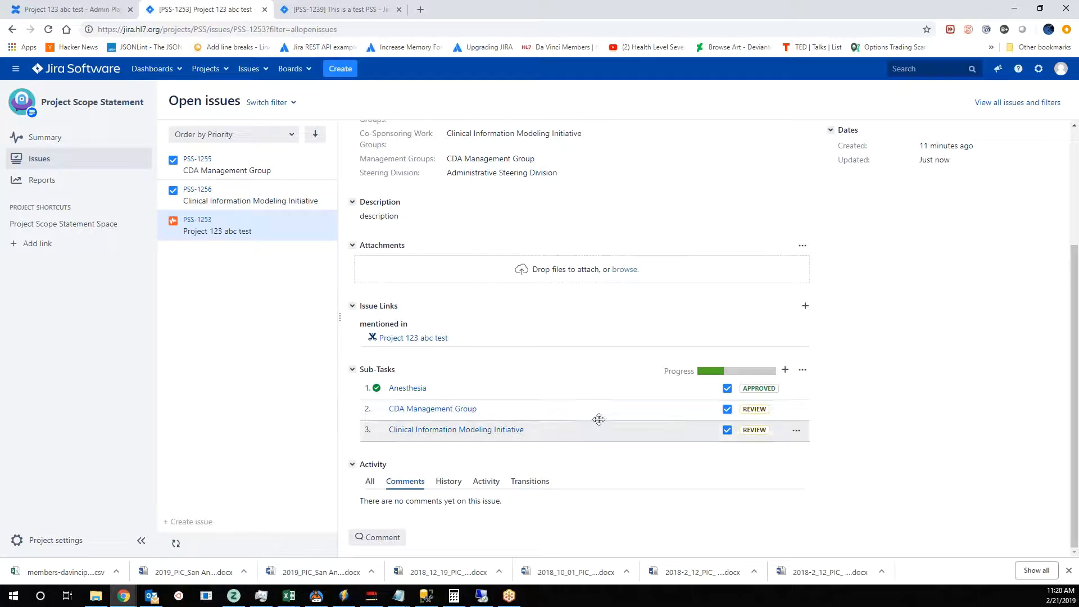
pyautogui.click(797, 431)
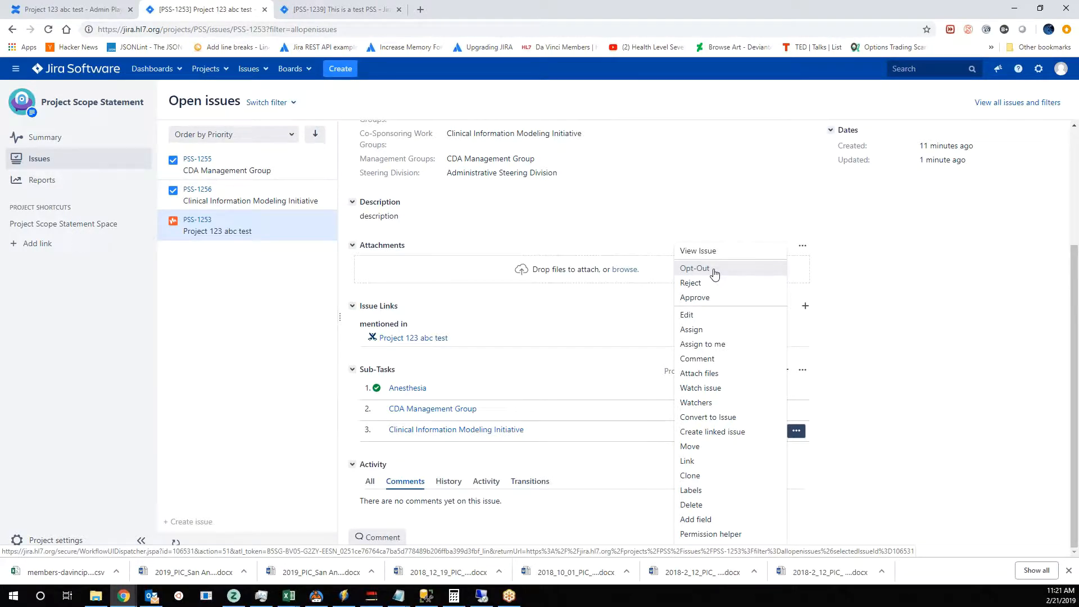
pyautogui.click(899, 356)
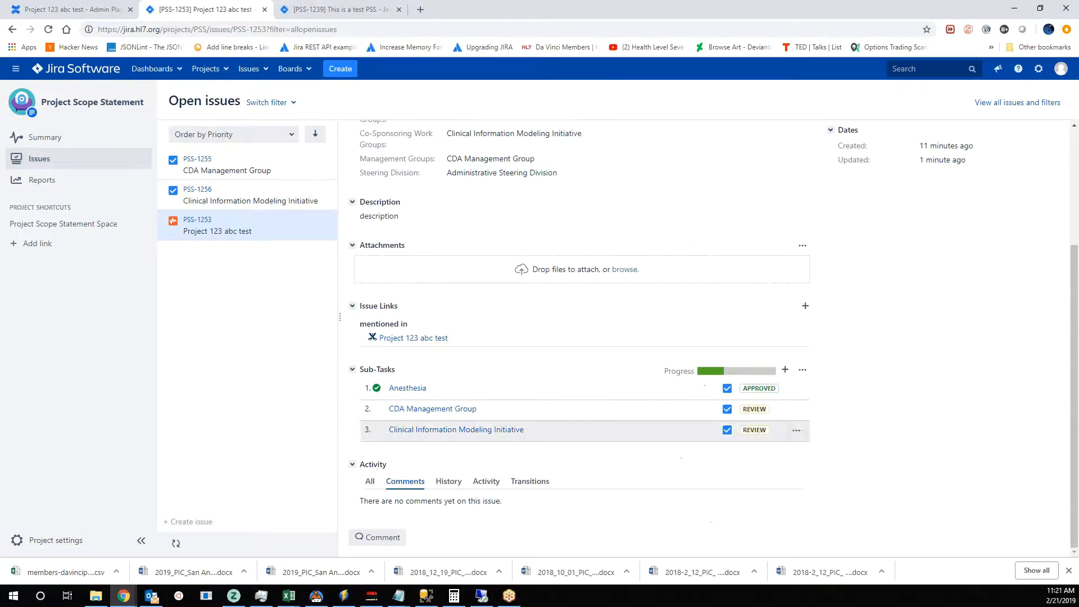
pyautogui.click(796, 431)
pyautogui.click(713, 298)
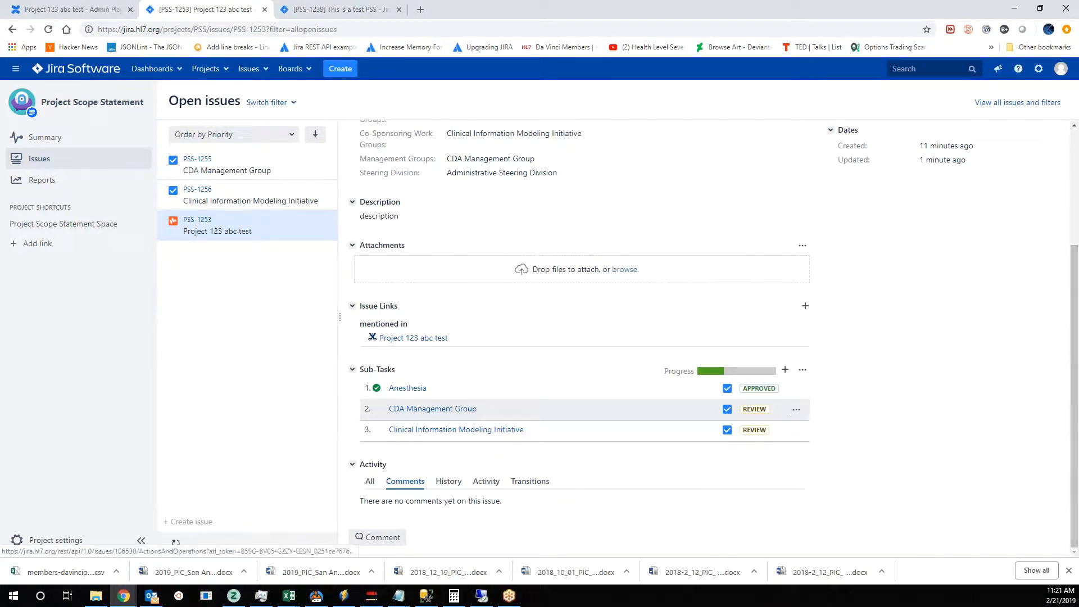
pyautogui.click(794, 410)
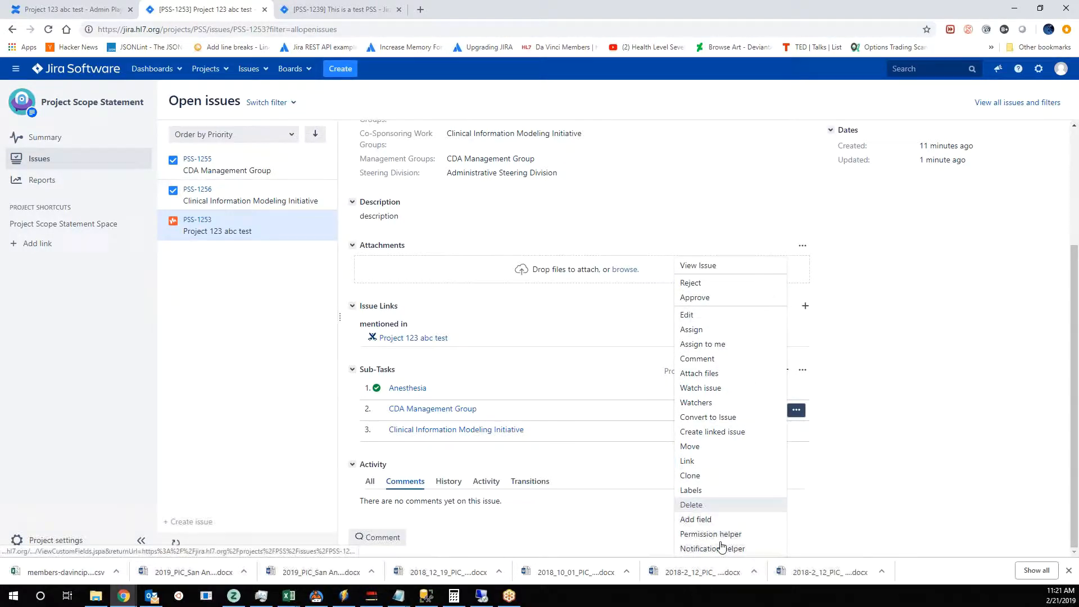
pyautogui.click(954, 400)
pyautogui.scroll(2, 549, 475)
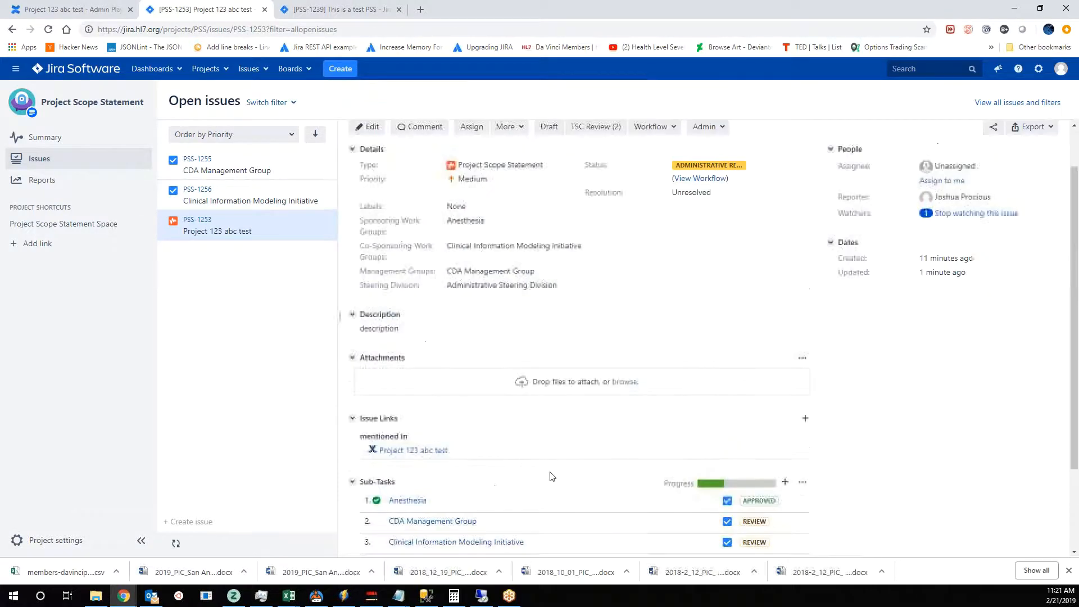
pyautogui.scroll(-1, 413, 483)
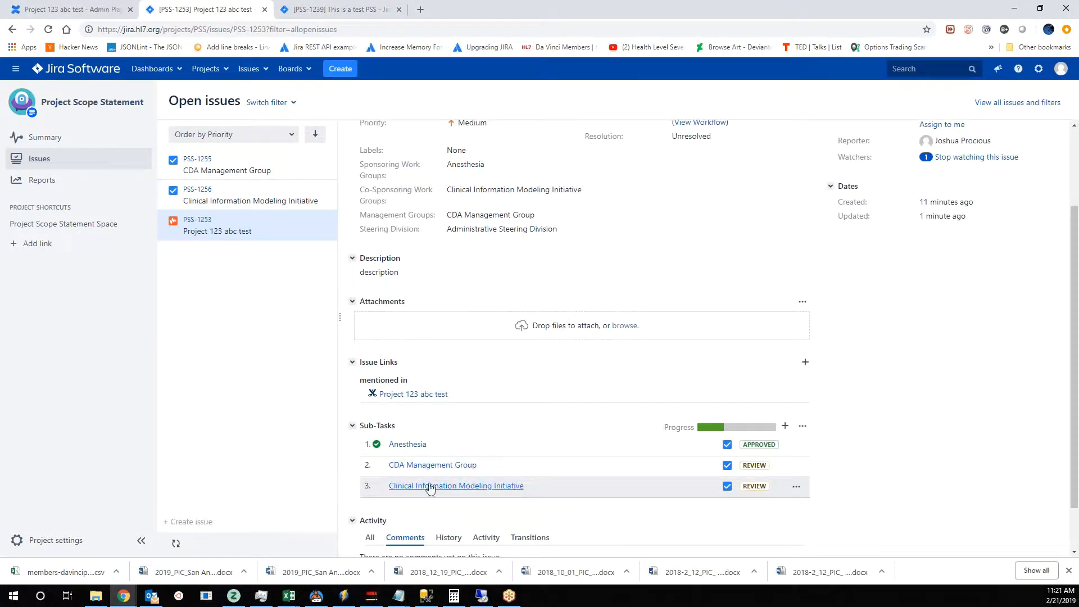
pyautogui.scroll(2, 434, 464)
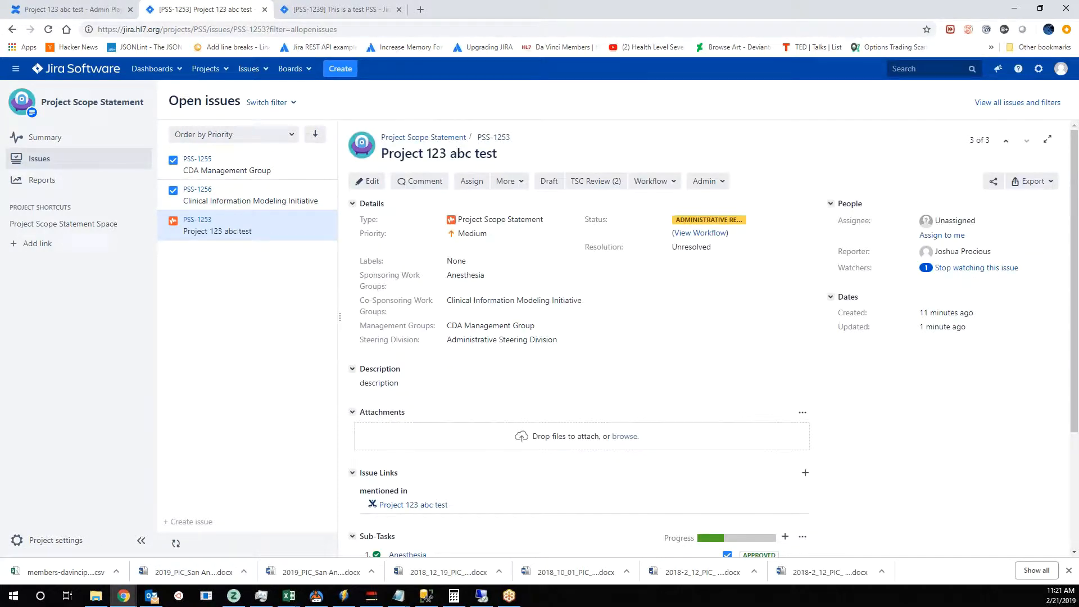
pyautogui.scroll(-3, 637, 388)
pyautogui.scroll(3, 754, 443)
# - Go to confluence.hl7.org, open the Project Scope Statement space, and view its PSS Approvals in Jira listing
pyautogui.click(340, 8)
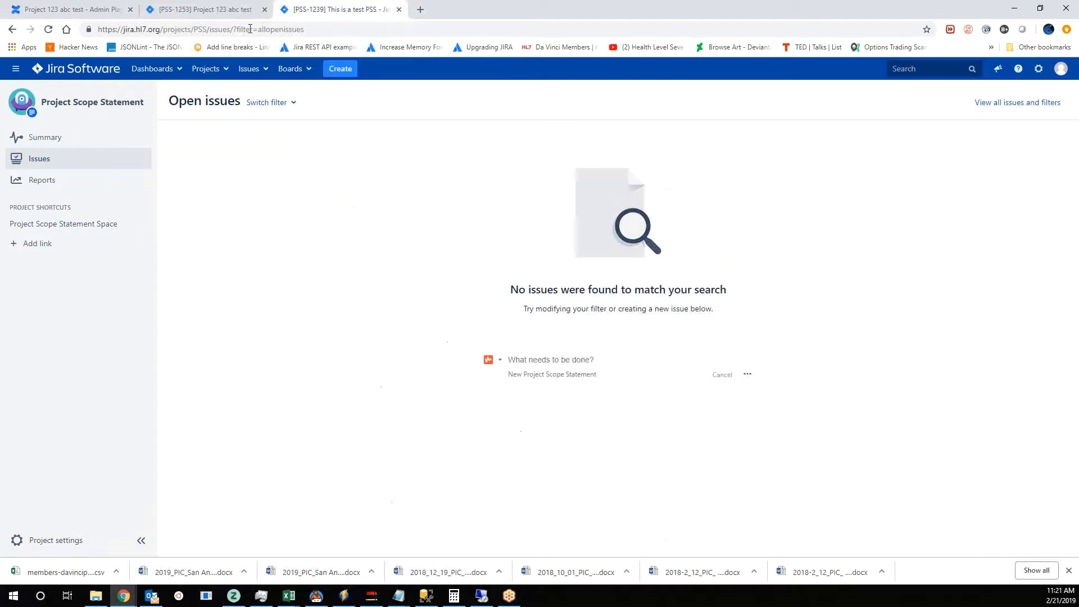
pyautogui.click(249, 29)
pyautogui.write('conflue')
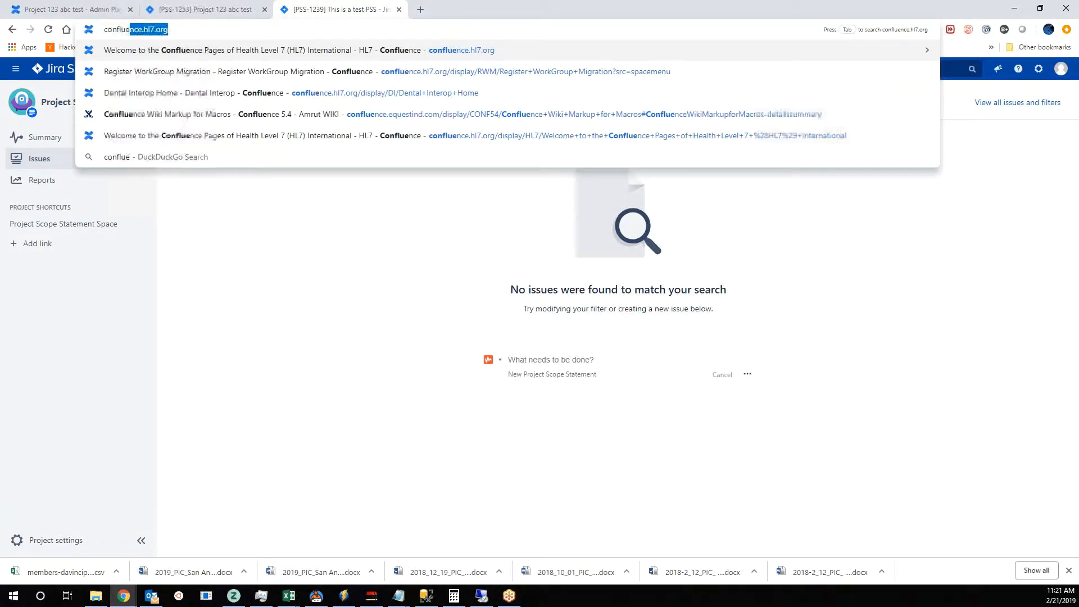
pyautogui.press('Return')
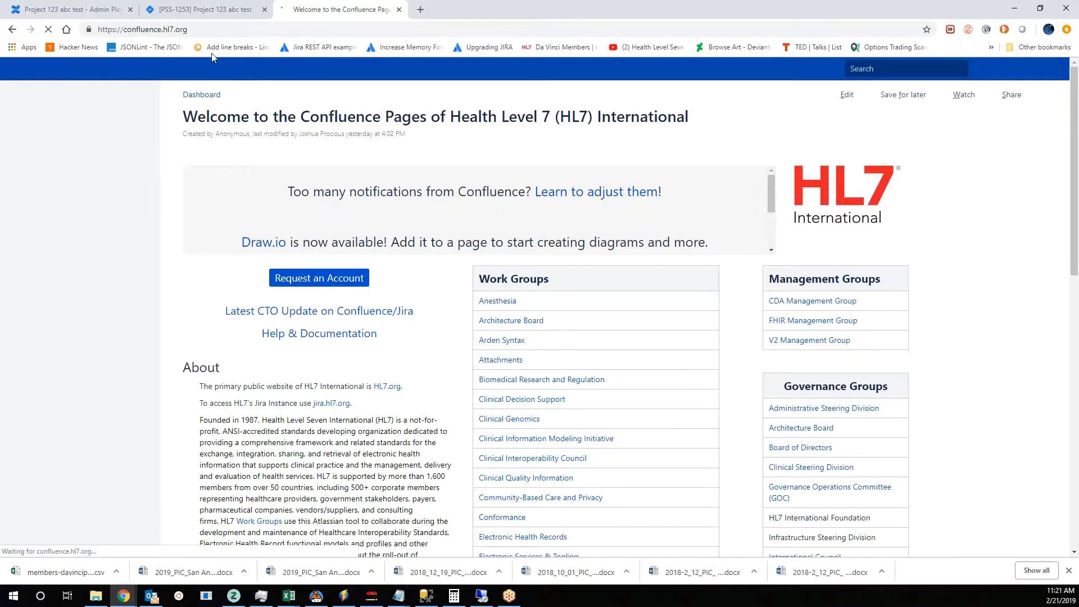
pyautogui.click(128, 68)
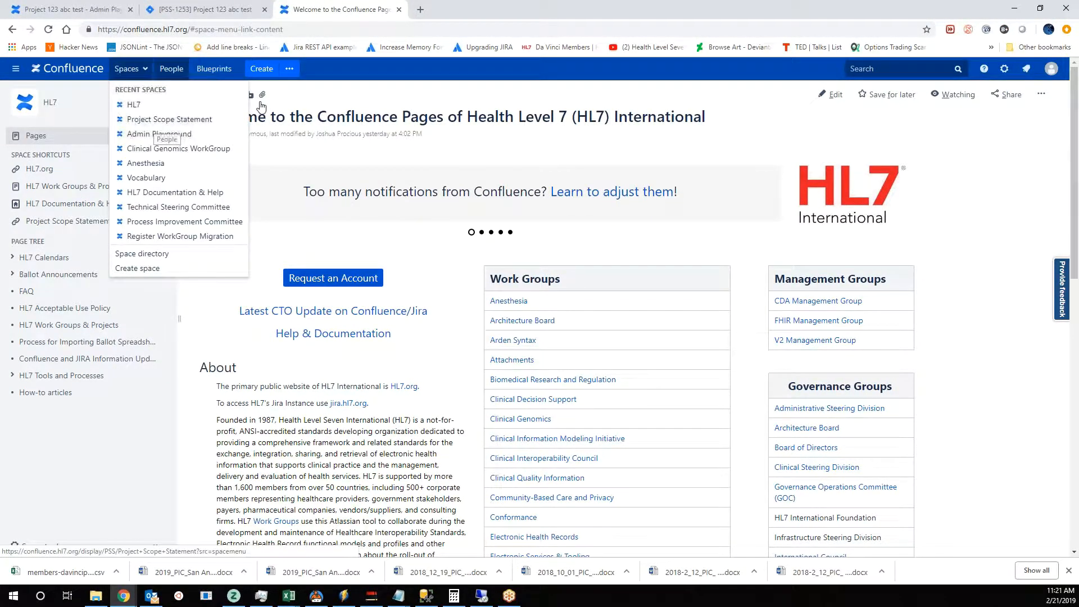
pyautogui.click(169, 119)
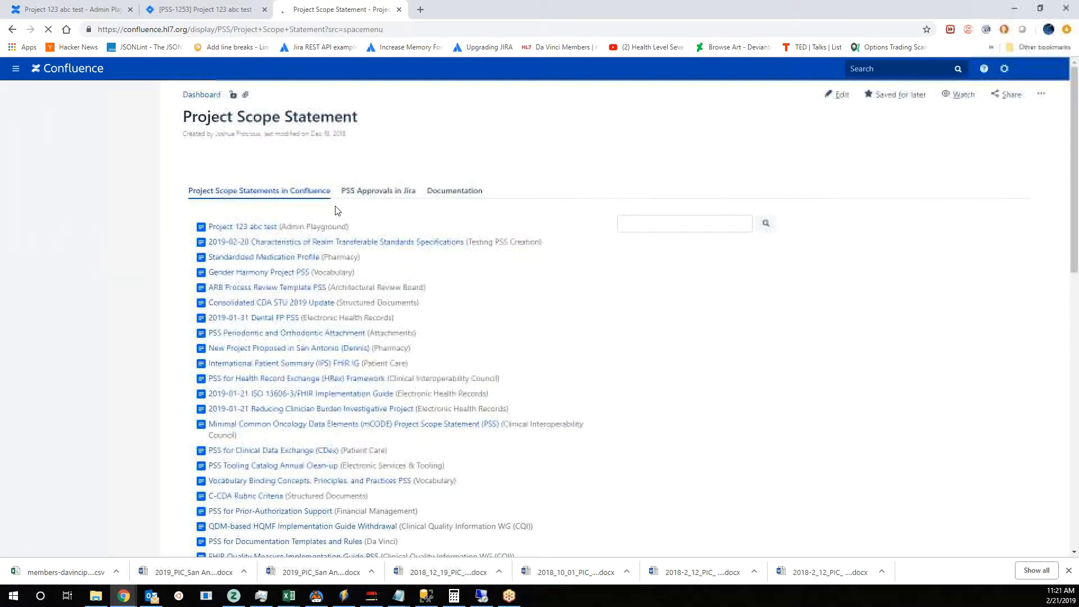
pyautogui.click(365, 190)
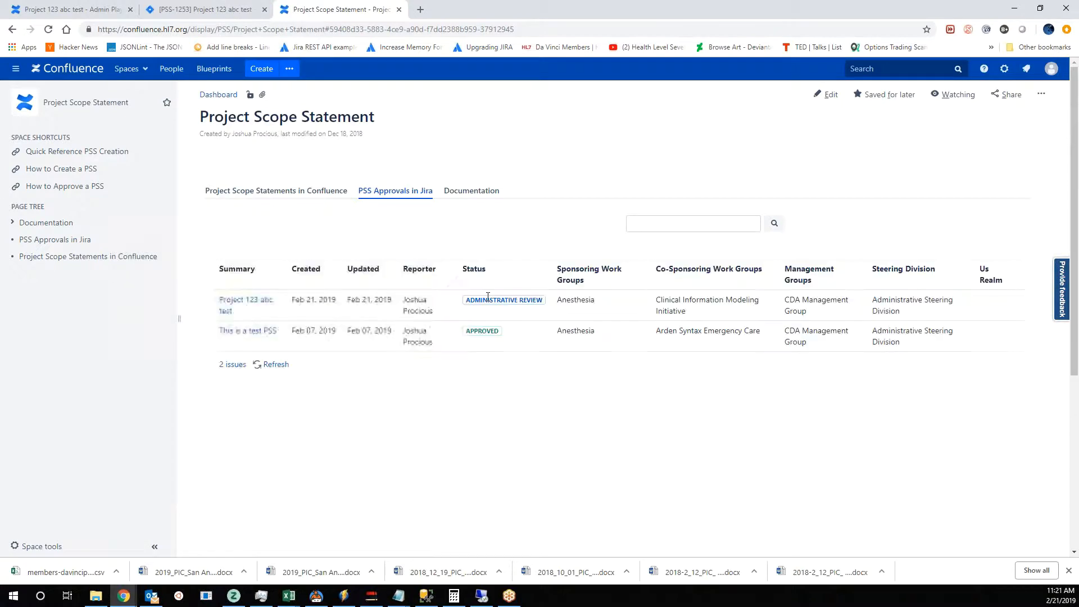
# - Return to the Jira issue, open the Clinical Information Modeling Initiative sub-task, and examine its PSS Approval workflow diagram
pyautogui.click(225, 8)
pyautogui.scroll(-3, 534, 442)
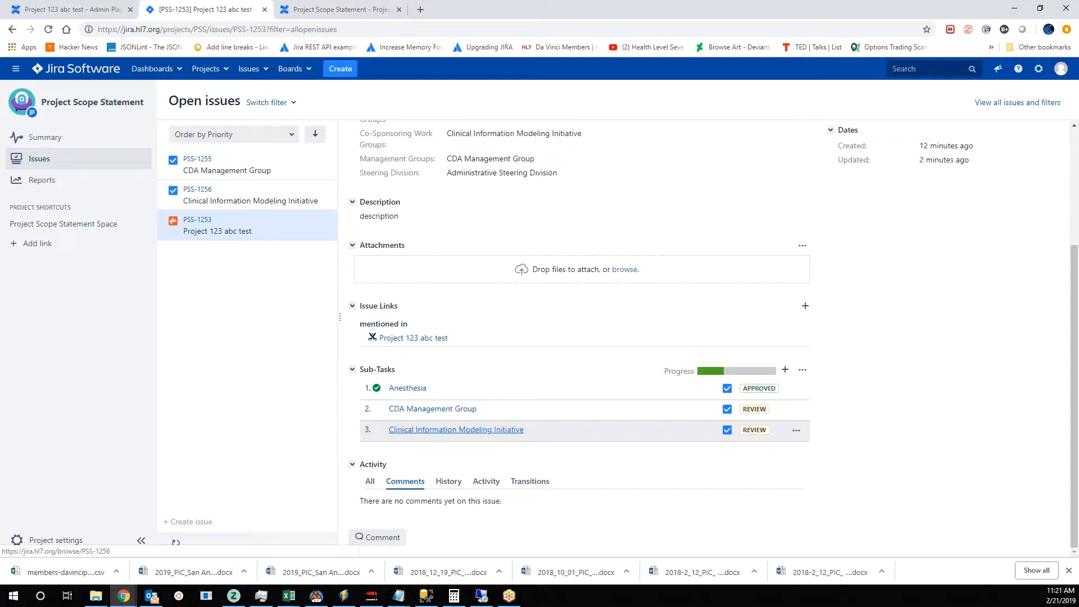
pyautogui.click(497, 435)
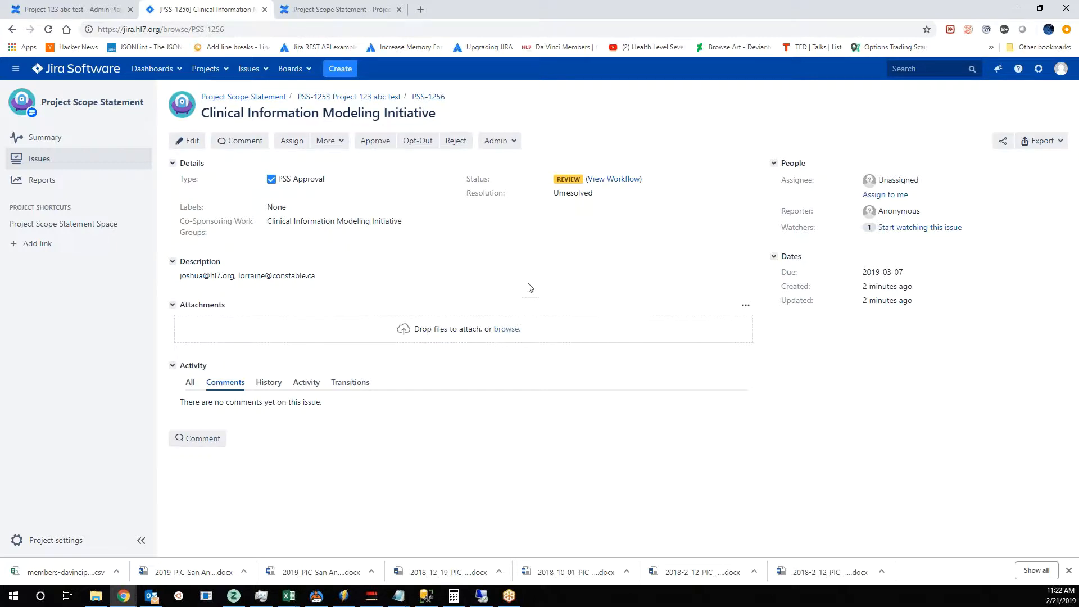
pyautogui.click(618, 181)
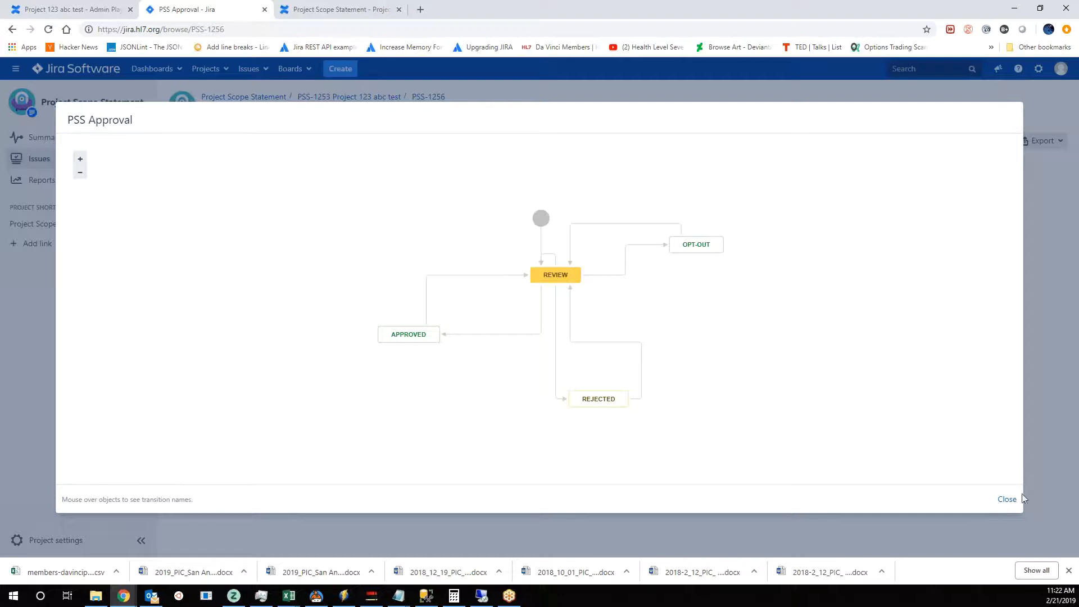
pyautogui.click(1009, 499)
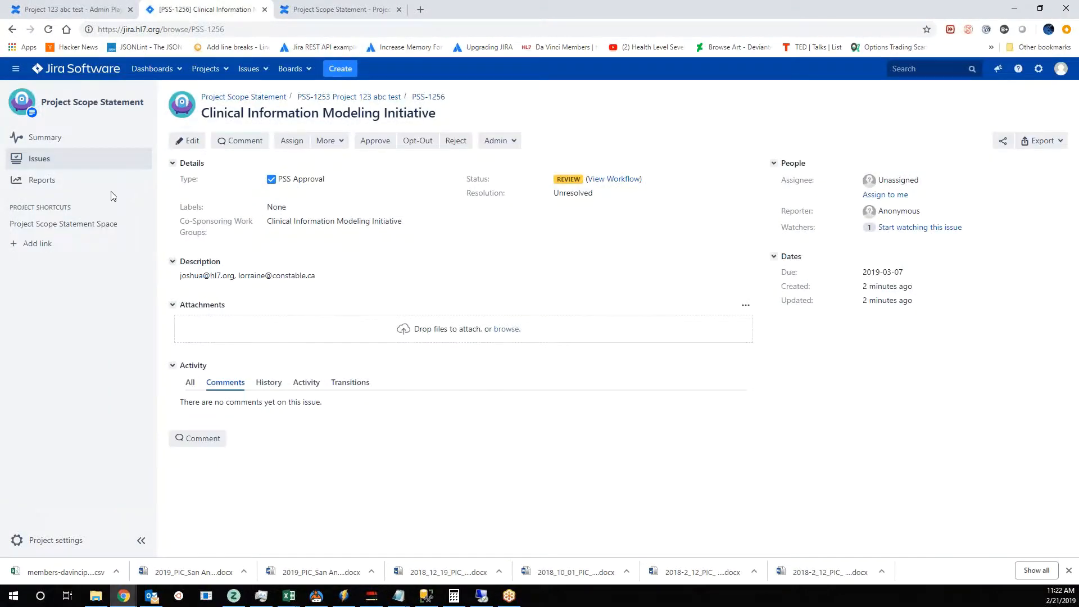
# - Reject the Clinical Information Modeling Initiative sub-task from the open issues list with the comment "this is a comment"
pyautogui.click(51, 164)
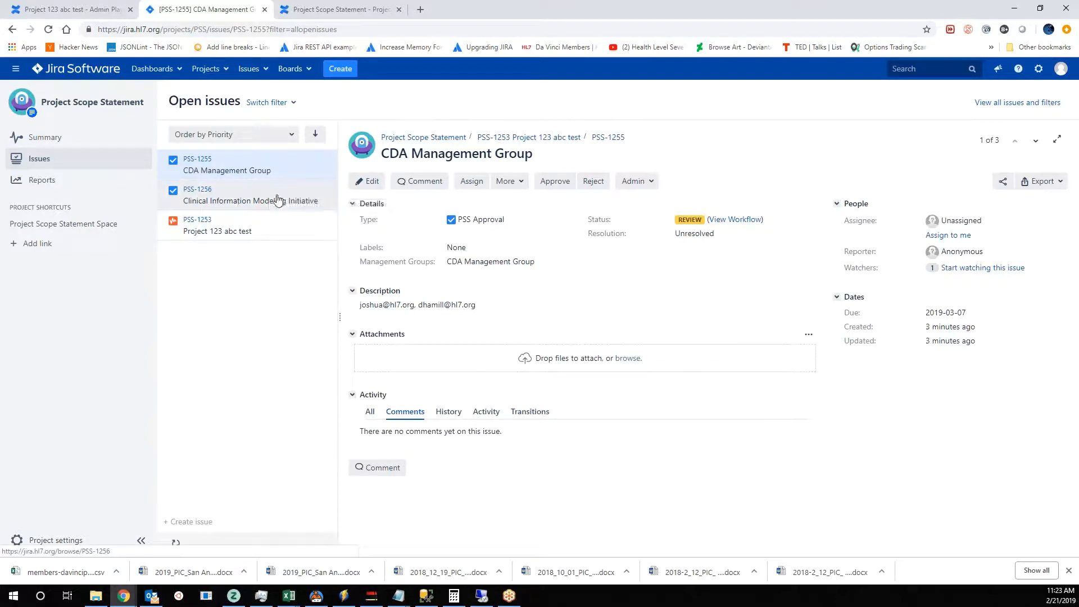
pyautogui.click(277, 197)
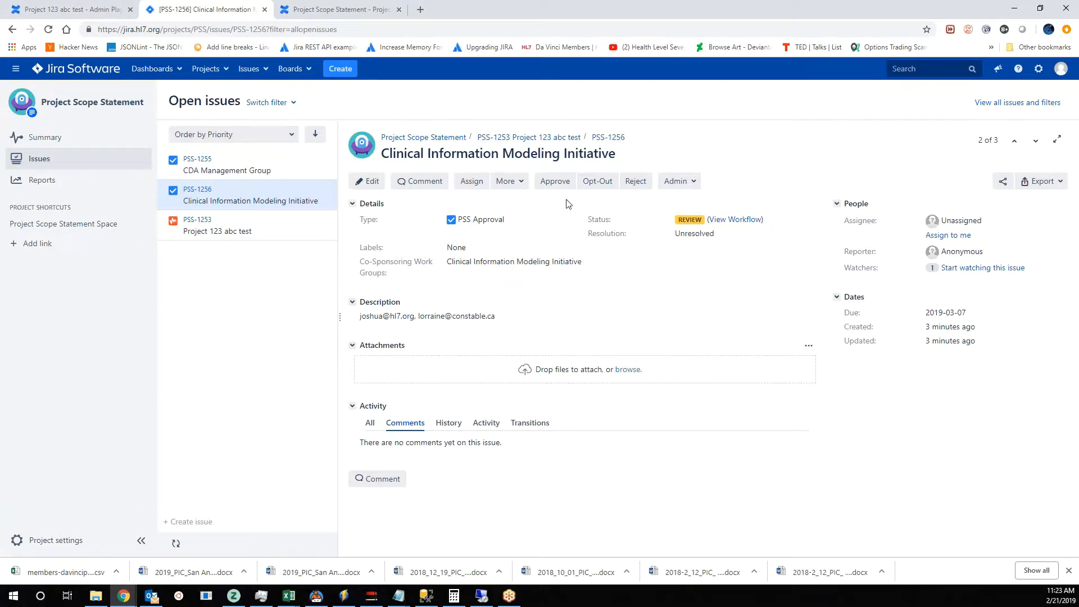
pyautogui.moveTo(382, 153); pyautogui.dragTo(652, 152)
pyautogui.click(747, 138)
pyautogui.click(636, 181)
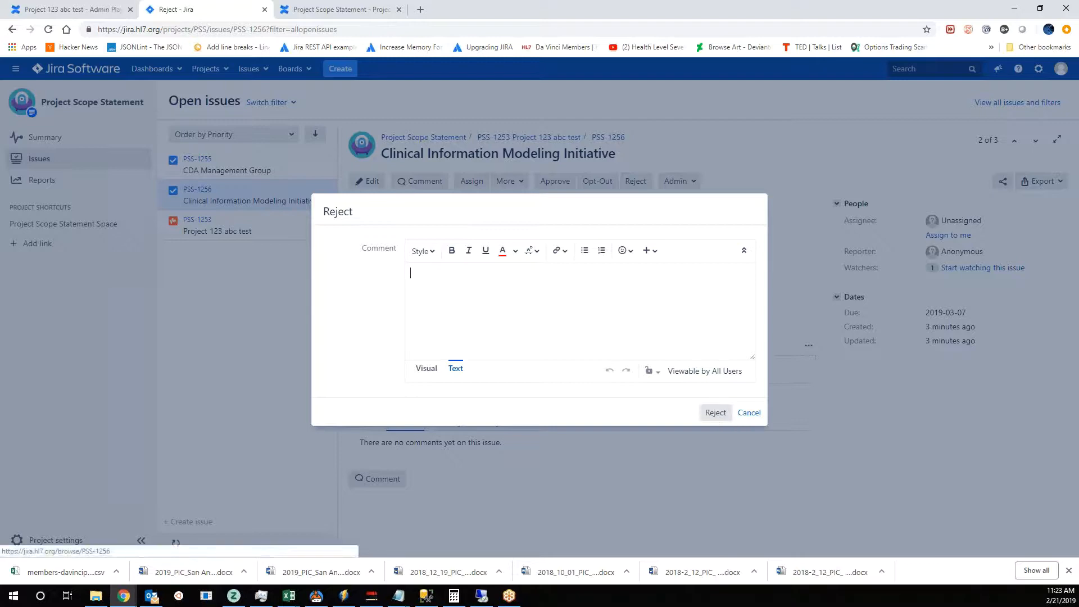
pyautogui.write('this is a comment')
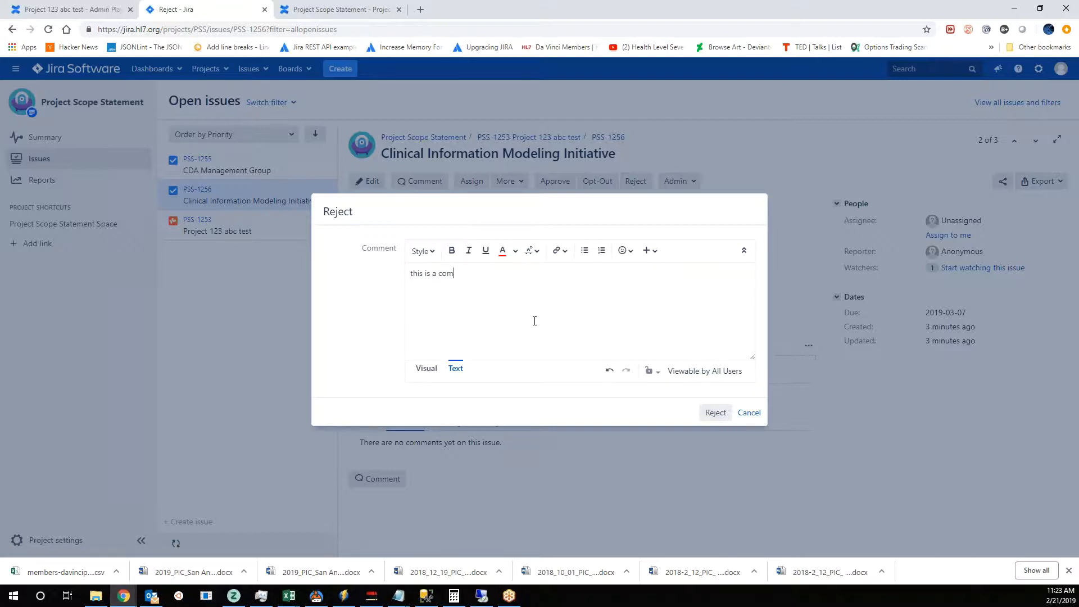
pyautogui.click(715, 412)
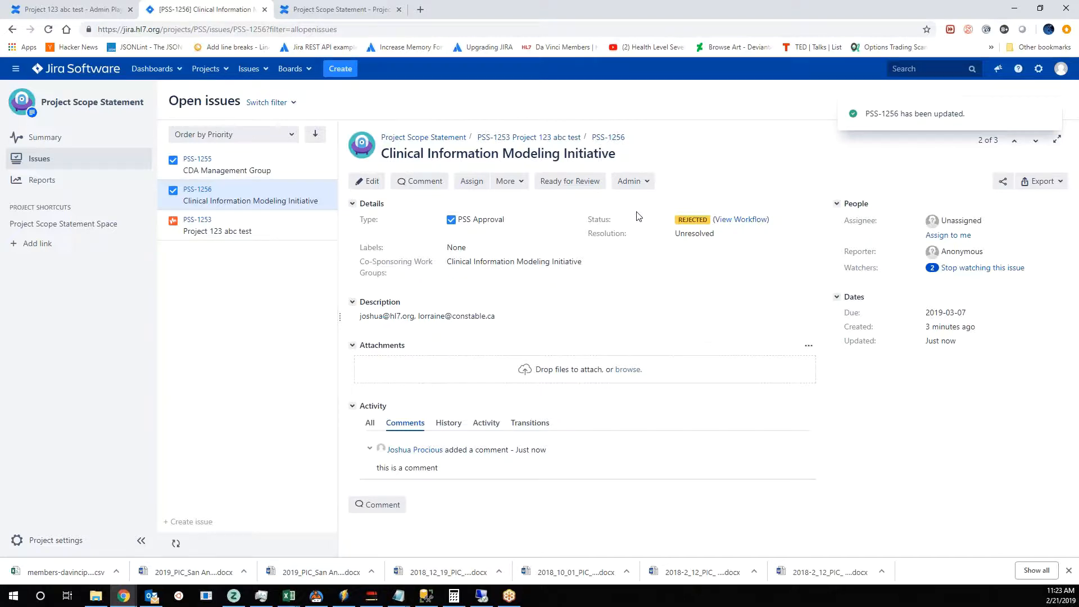
# - Switch to Outlook briefly, and open the Project 123 abc test issue from Jira's open issues list
pyautogui.click(151, 595)
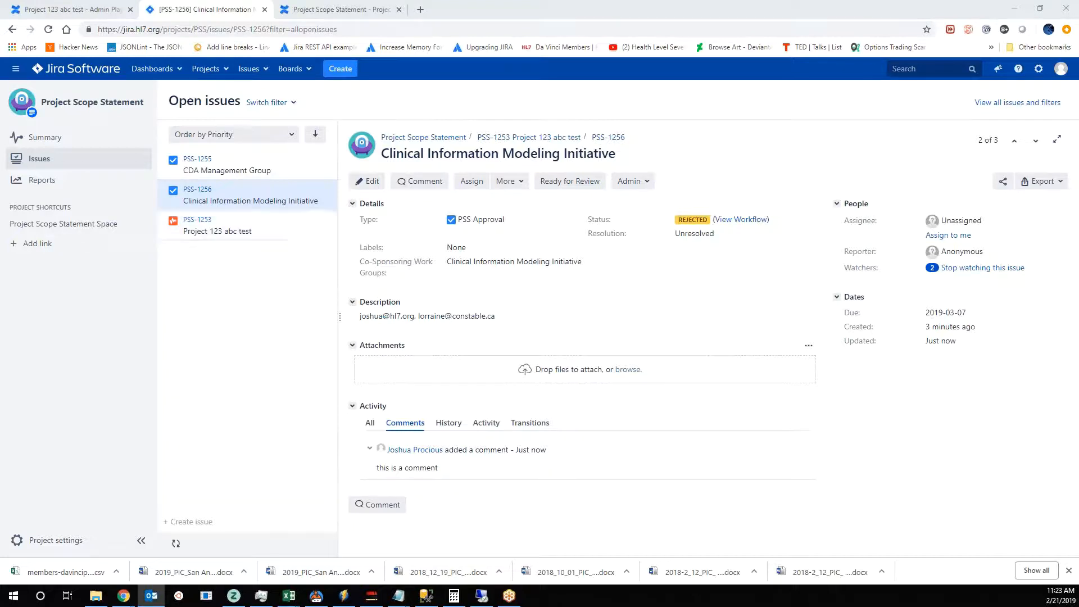
pyautogui.click(256, 236)
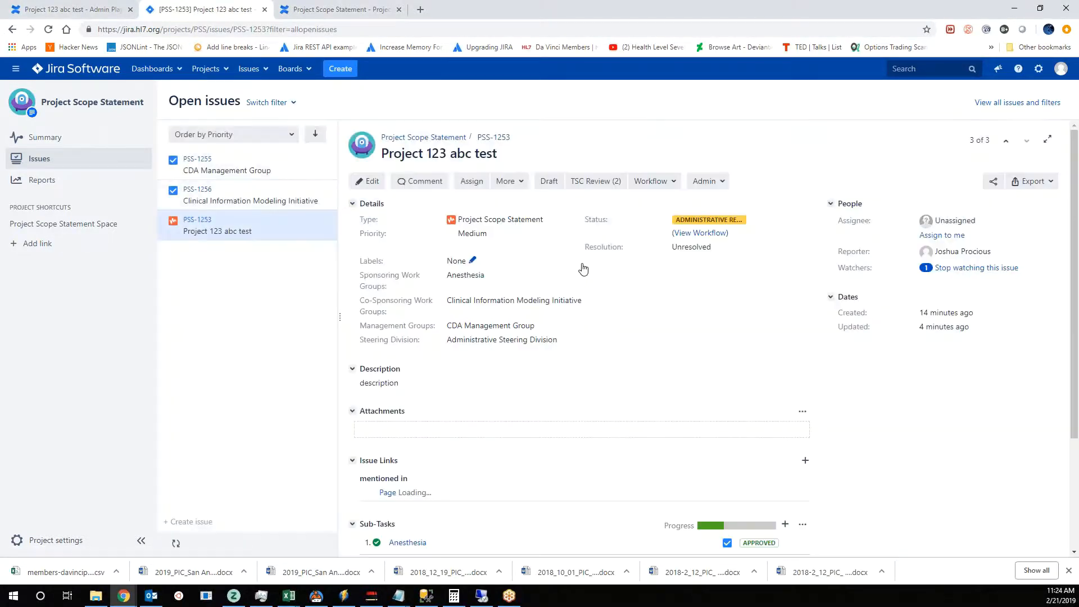
# - Approve the CDA Management Group sub-task with approval date 2019-02-21 and the comment "this is a comment from CDA"
pyautogui.scroll(-3, 665, 378)
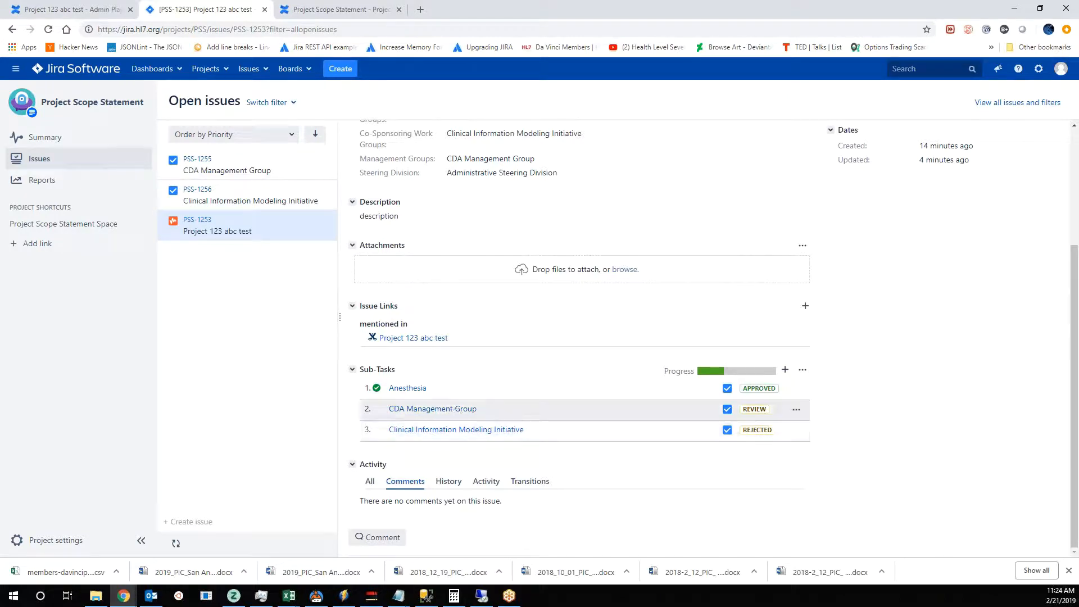
pyautogui.click(795, 410)
pyautogui.click(697, 307)
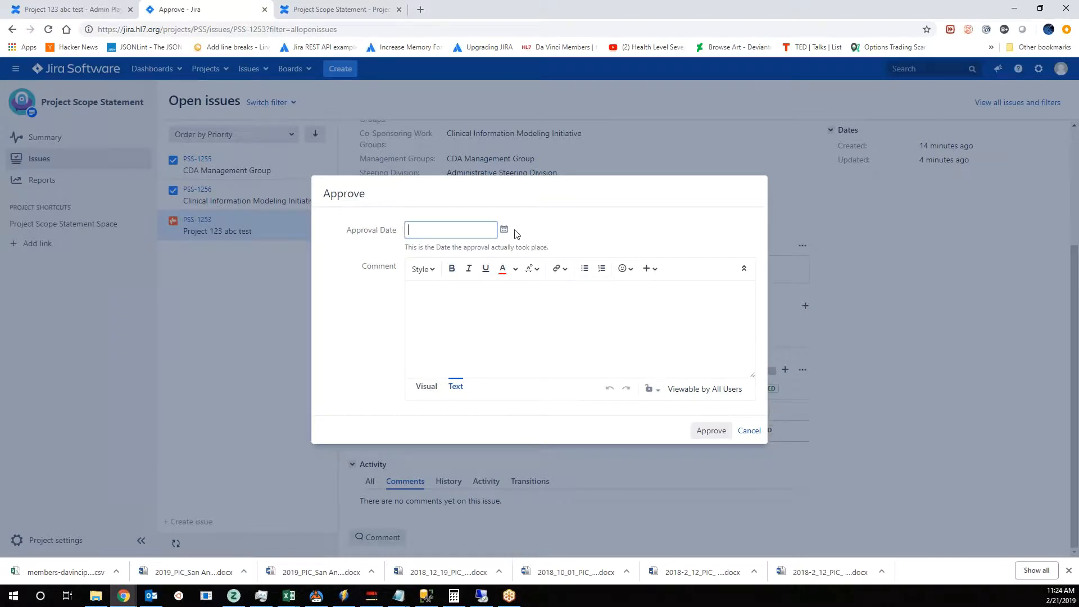
pyautogui.click(504, 229)
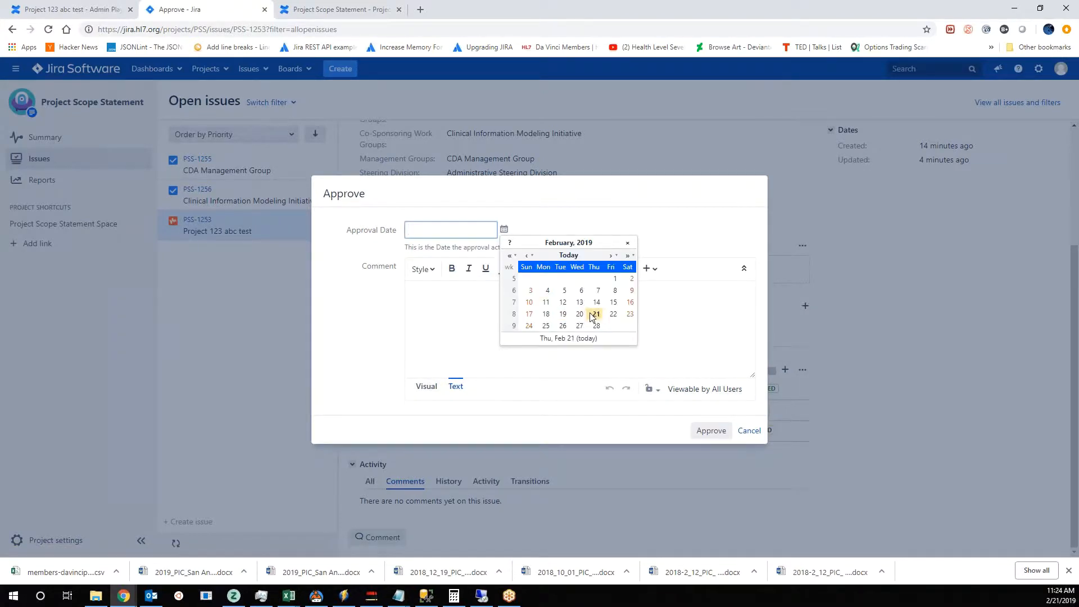
pyautogui.click(594, 314)
pyautogui.click(483, 328)
pyautogui.write('this i')
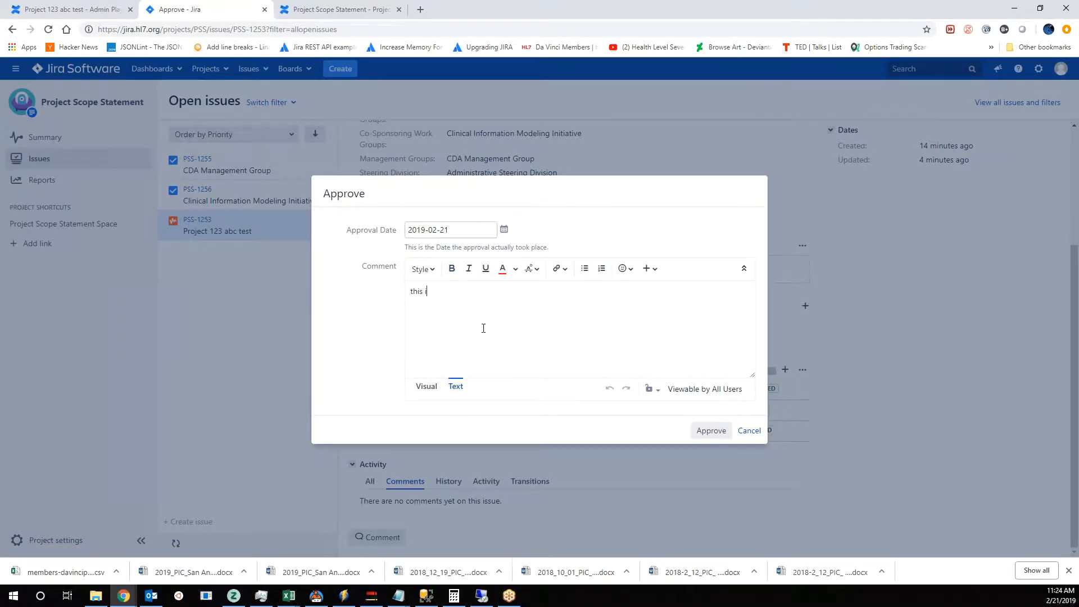
pyautogui.write('s a comment c')
pyautogui.press('BackSpace')
pyautogui.write('from CDA')
pyautogui.click(714, 430)
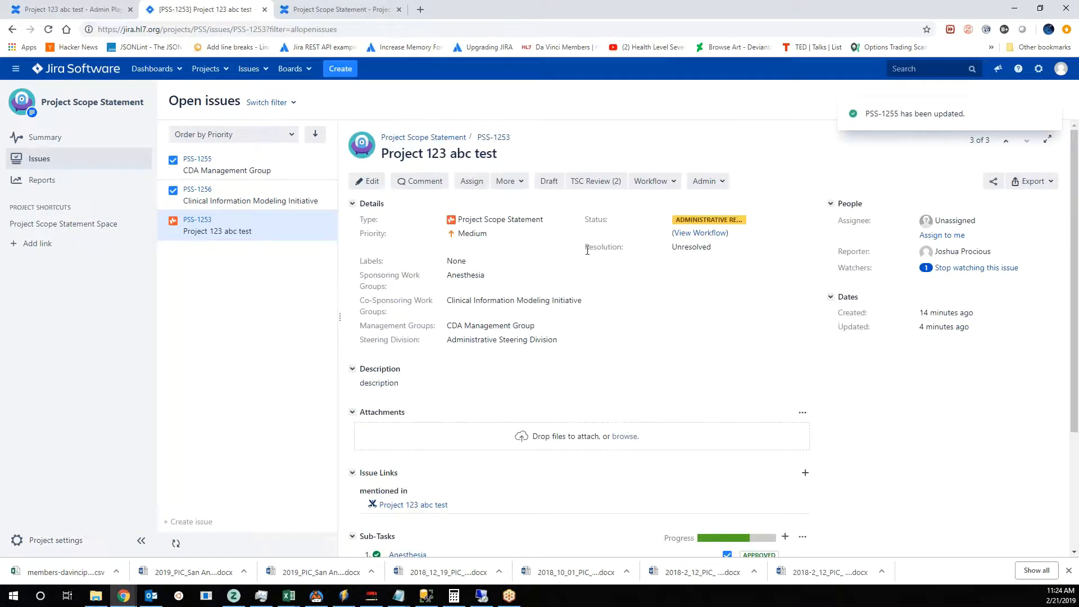
# - Edit the Project 123 abc test issue to select US Realm and save the update
pyautogui.scroll(-2, 590, 388)
pyautogui.scroll(2, 590, 387)
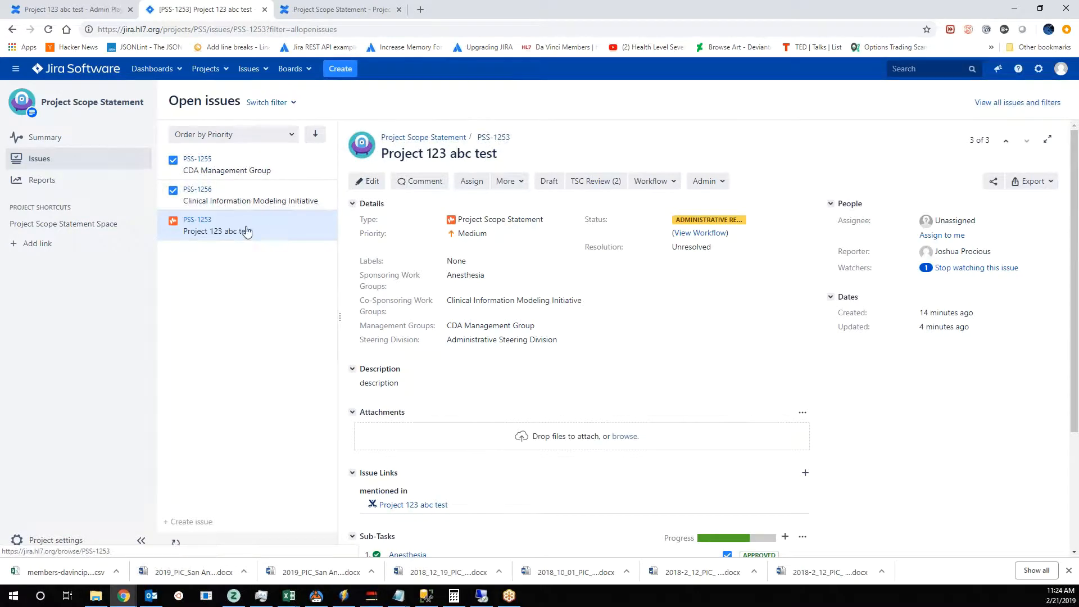
pyautogui.click(368, 181)
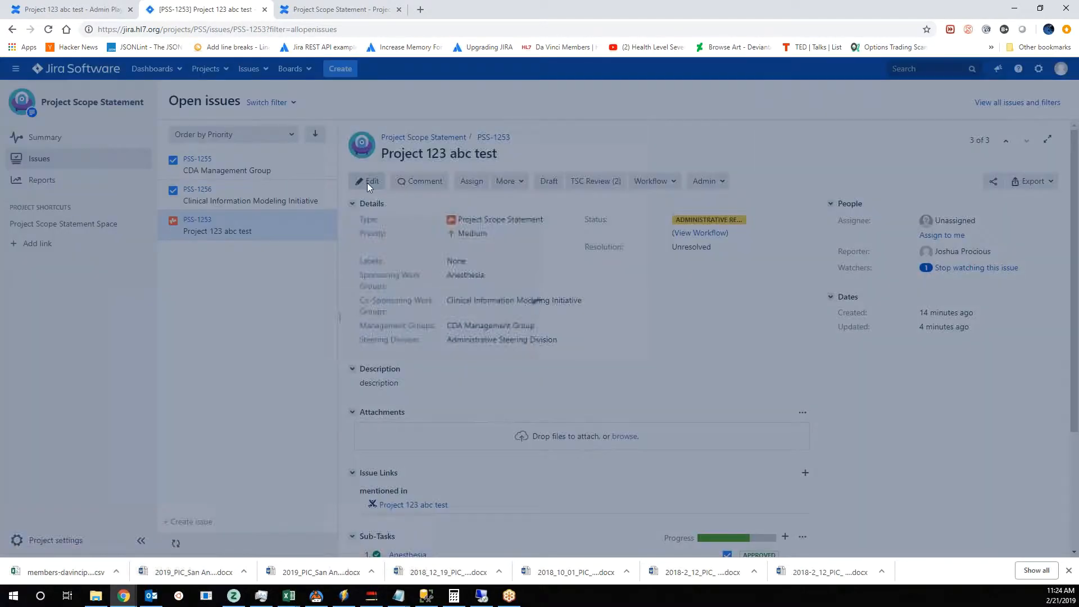
pyautogui.scroll(-5, 591, 342)
pyautogui.scroll(2, 542, 337)
pyautogui.scroll(-7, 543, 337)
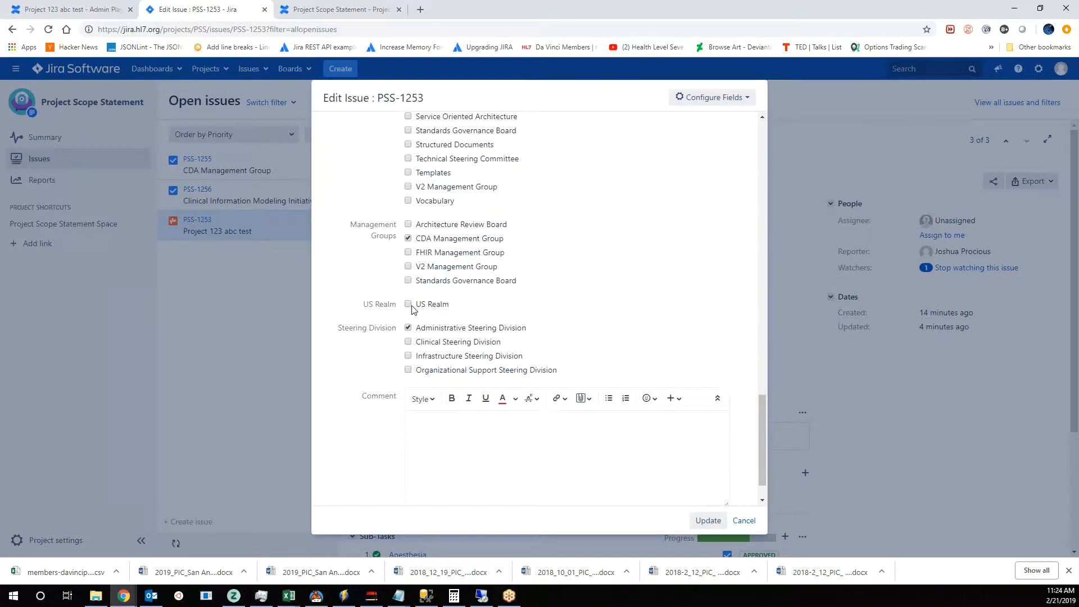
pyautogui.click(425, 307)
pyautogui.click(710, 521)
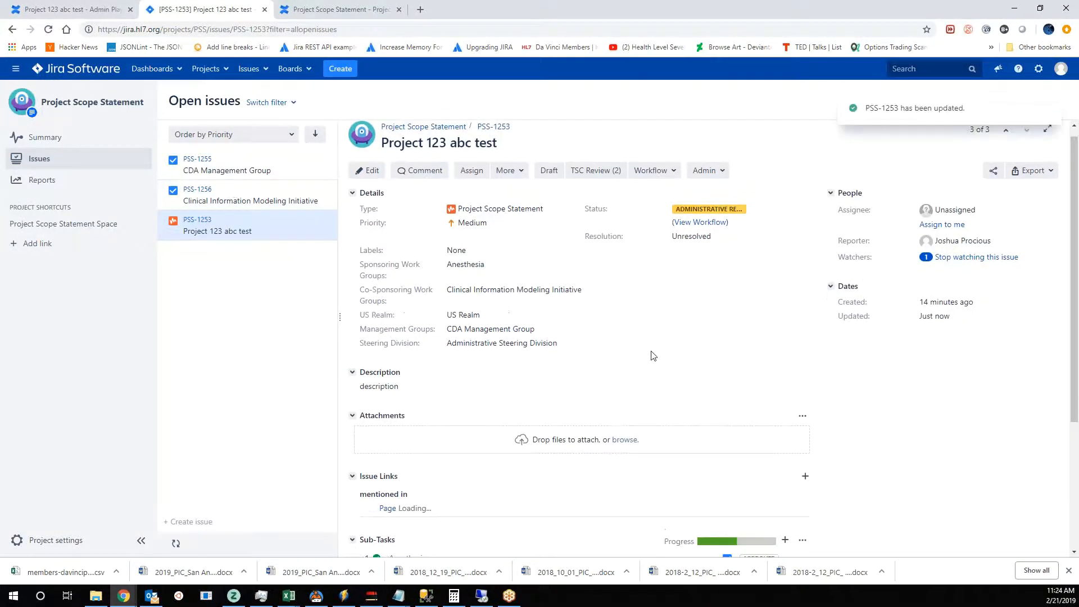
# - Review the updated issue's details and the approval status of each of its sub-tasks
pyautogui.scroll(-3, 641, 362)
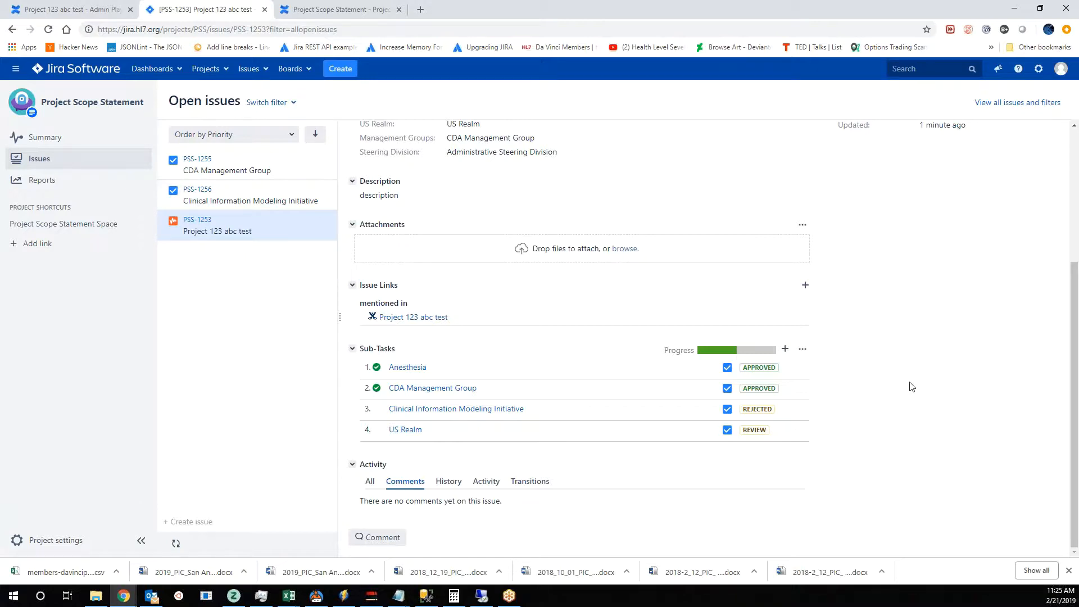
pyautogui.scroll(4, 912, 387)
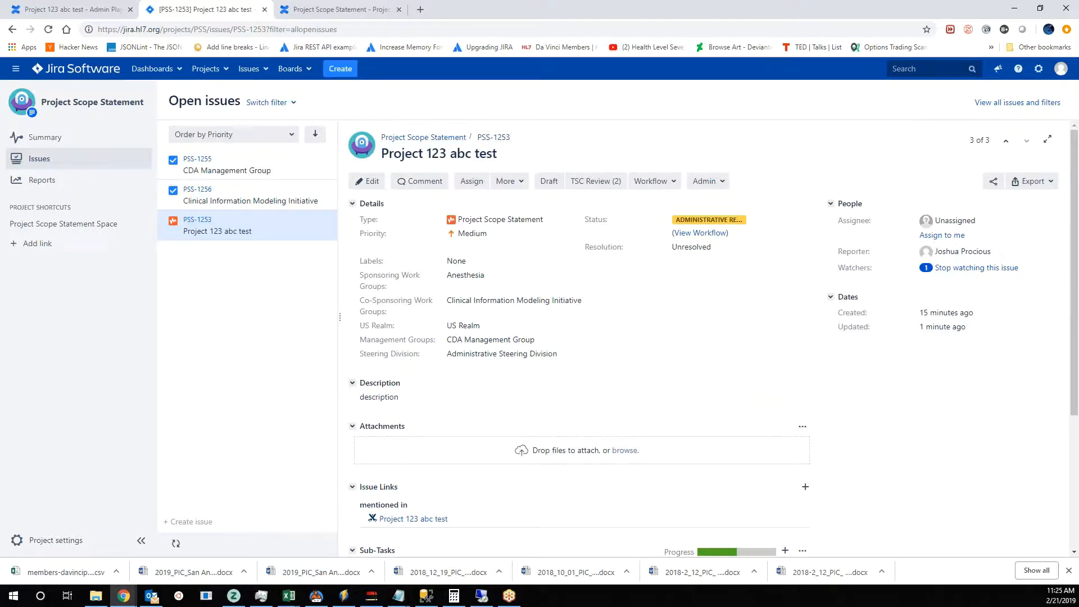
pyautogui.scroll(-2, 831, 419)
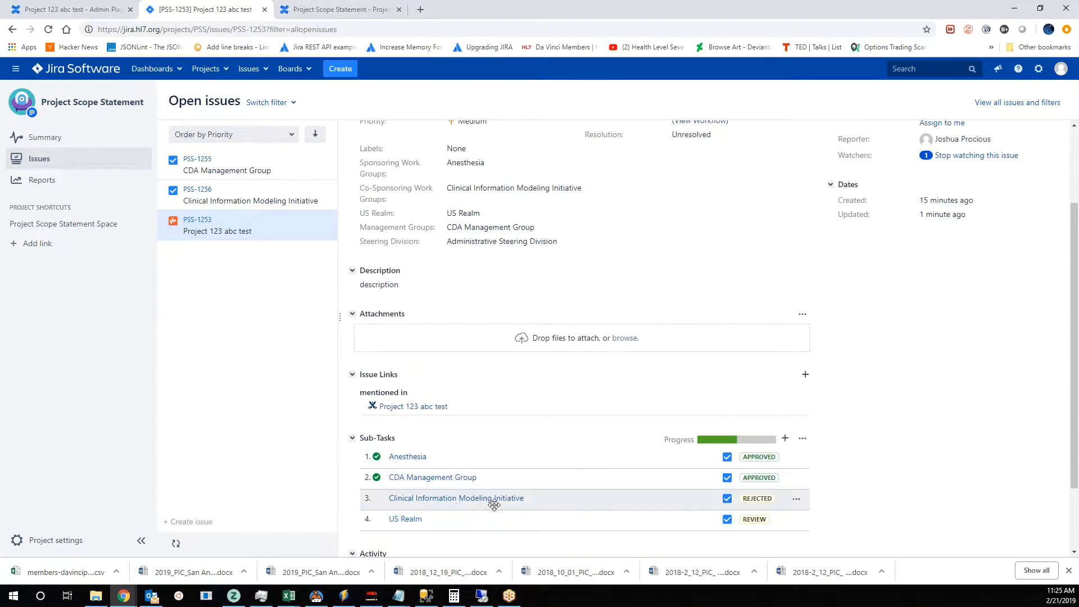
pyautogui.scroll(2, 894, 425)
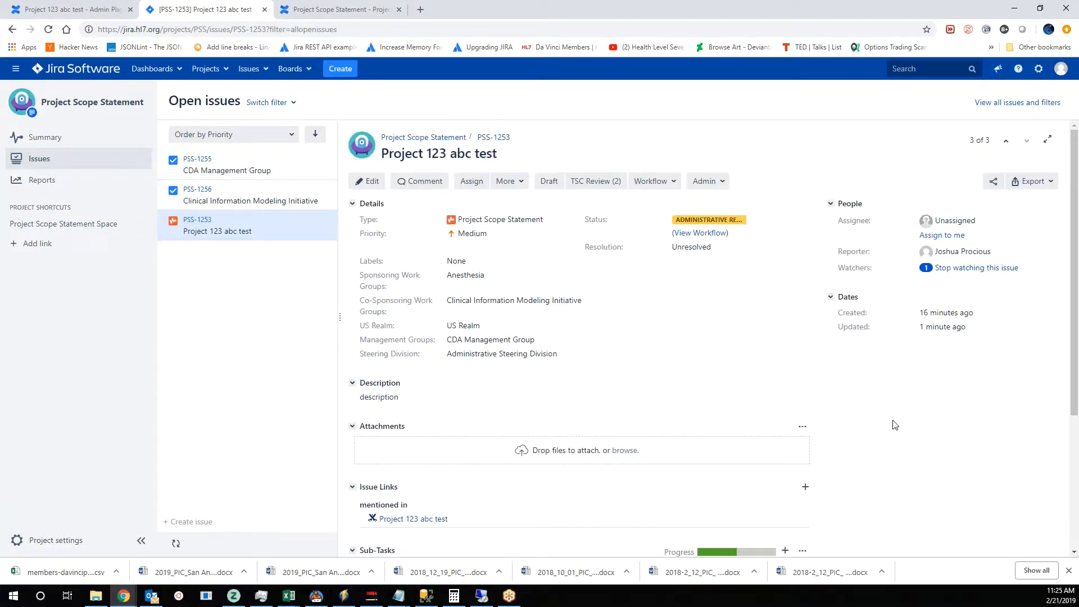
pyautogui.scroll(-3, 895, 424)
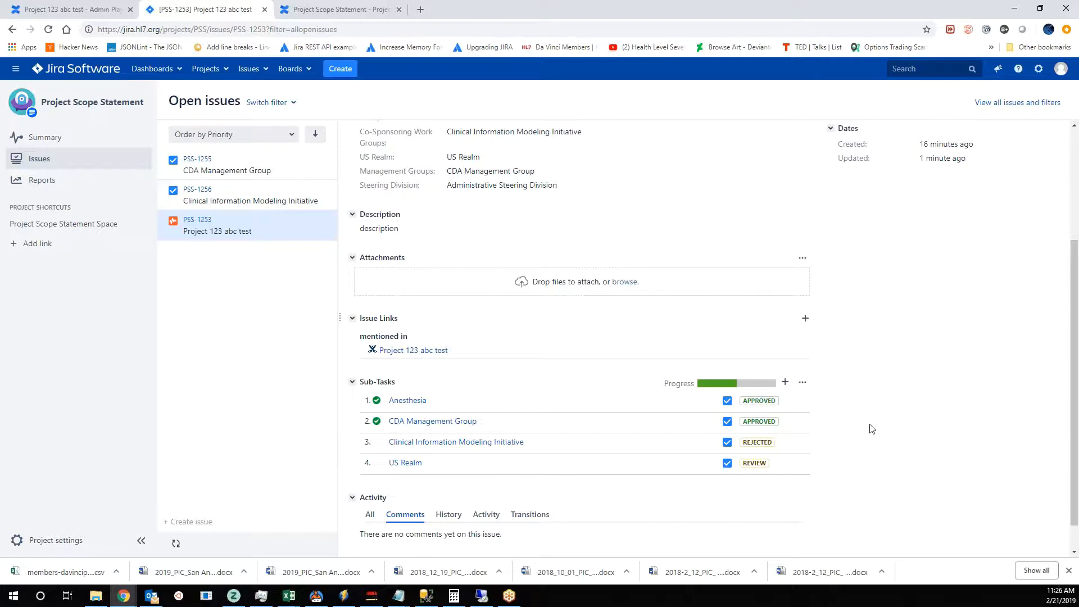
# - On the Project 123 abc test Confluence page, start an inline comment on "Direct to Normative (no STU) (includes reaffirmations)"
pyautogui.click(73, 9)
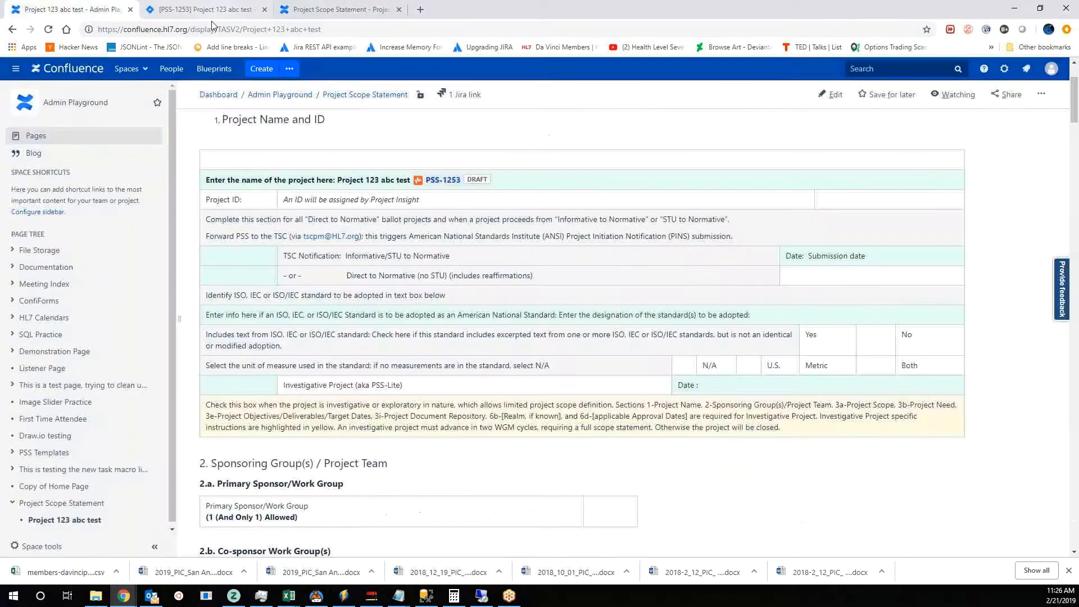
pyautogui.scroll(2, 465, 316)
pyautogui.click(221, 11)
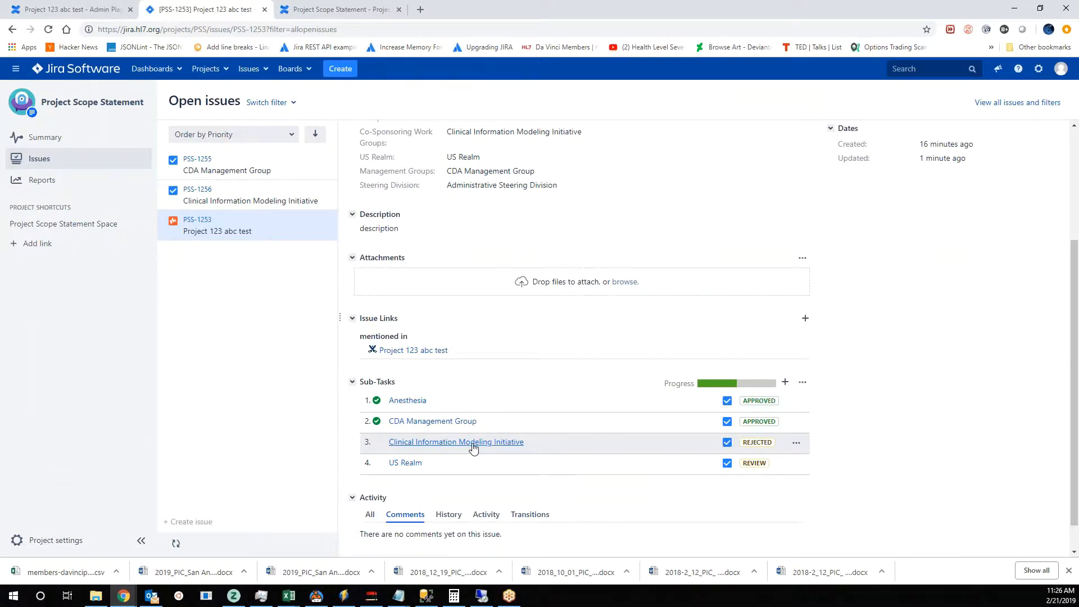
pyautogui.click(67, 9)
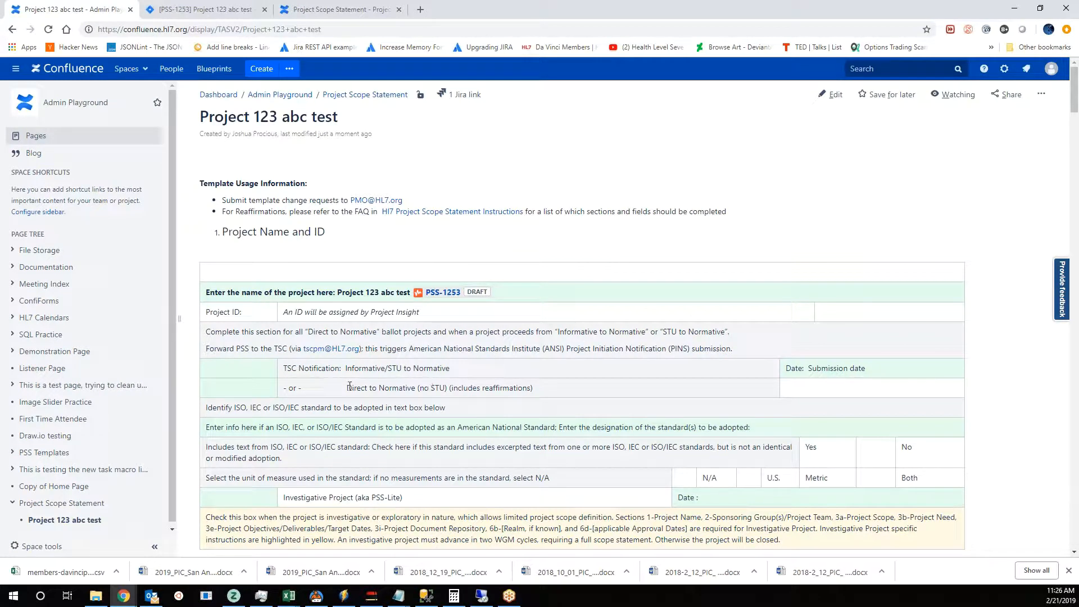
pyautogui.moveTo(346, 387); pyautogui.dragTo(547, 387)
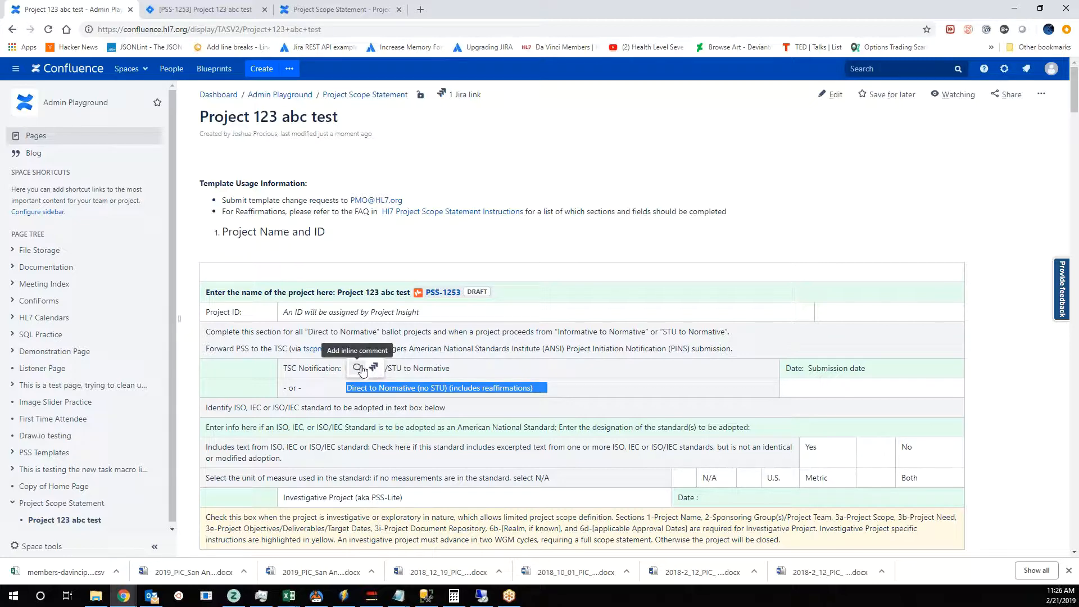
pyautogui.click(360, 368)
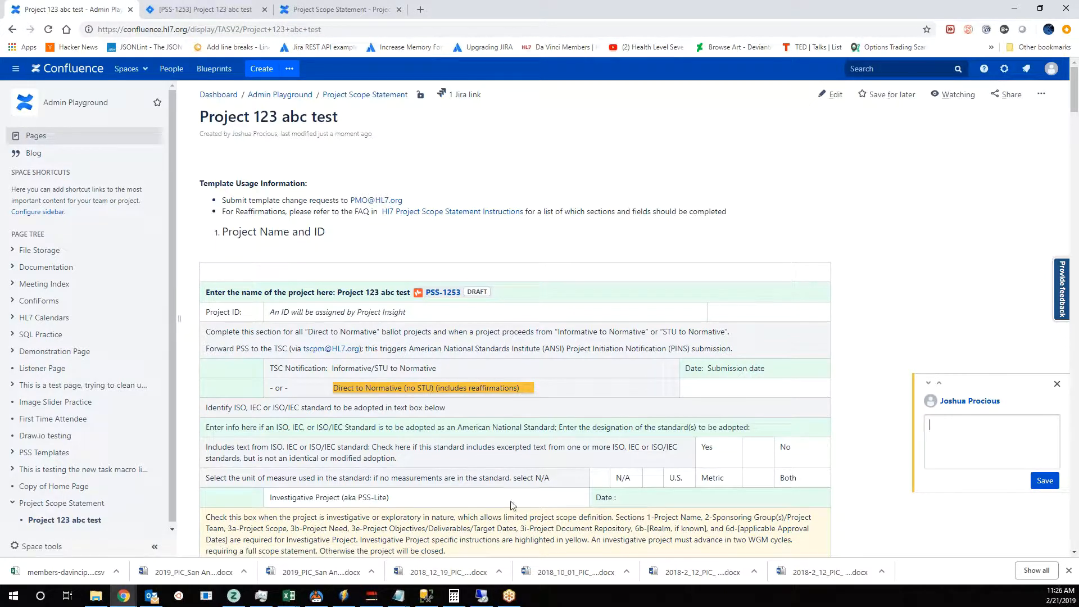
# - Check the Jira issue's group fields and sub-task list, and return to the open inline comment in Confluence
pyautogui.click(208, 8)
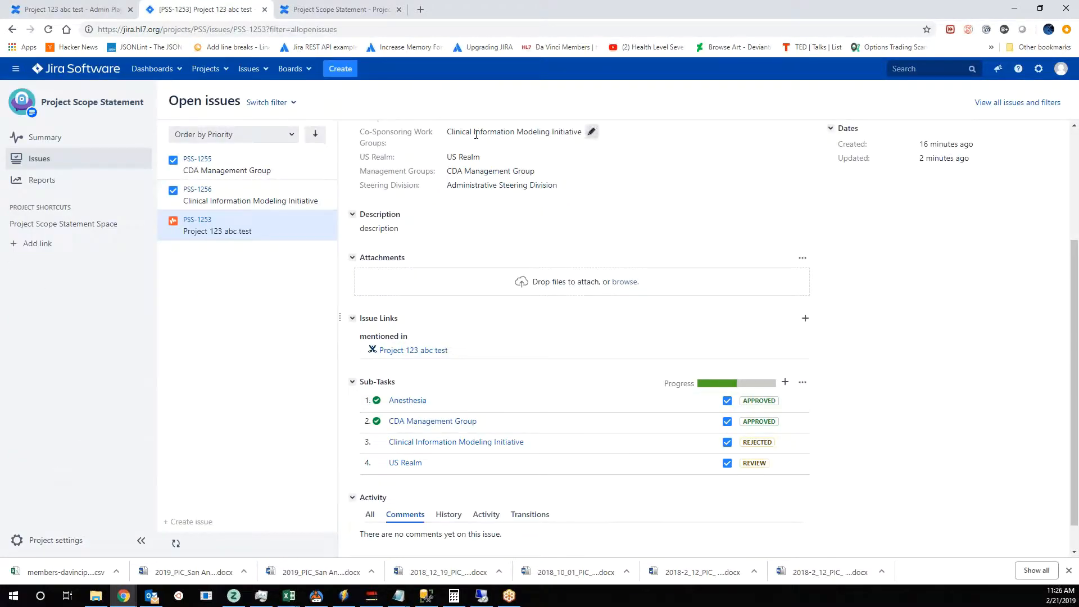
pyautogui.scroll(3, 649, 369)
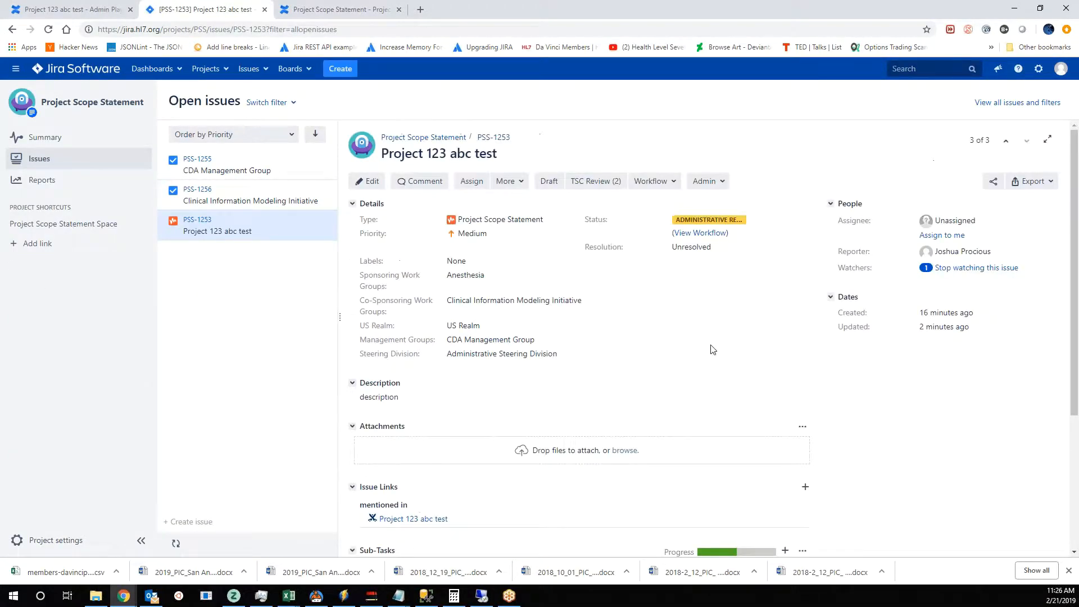
pyautogui.scroll(-3, 712, 349)
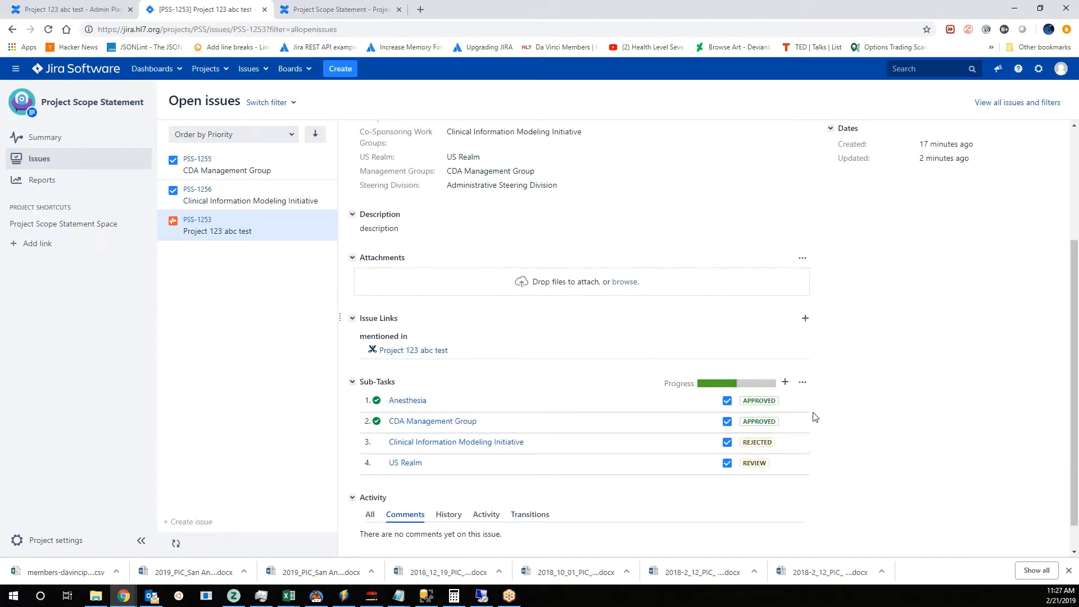
pyautogui.click(101, 12)
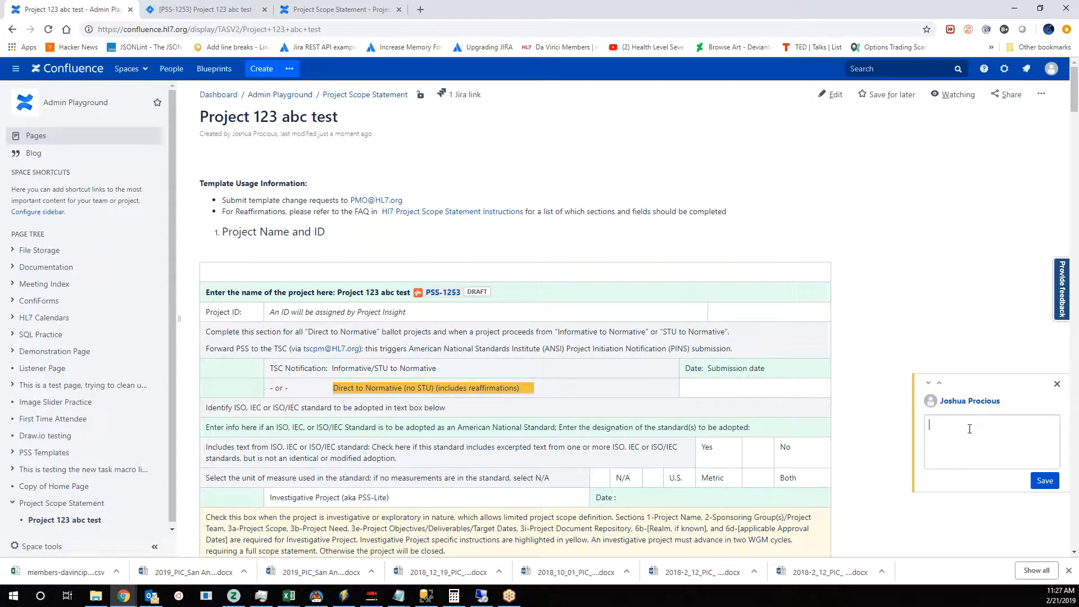
# - Mention the colleague who should review the highlighted text in the inline comment
pyautogui.write('@briant')
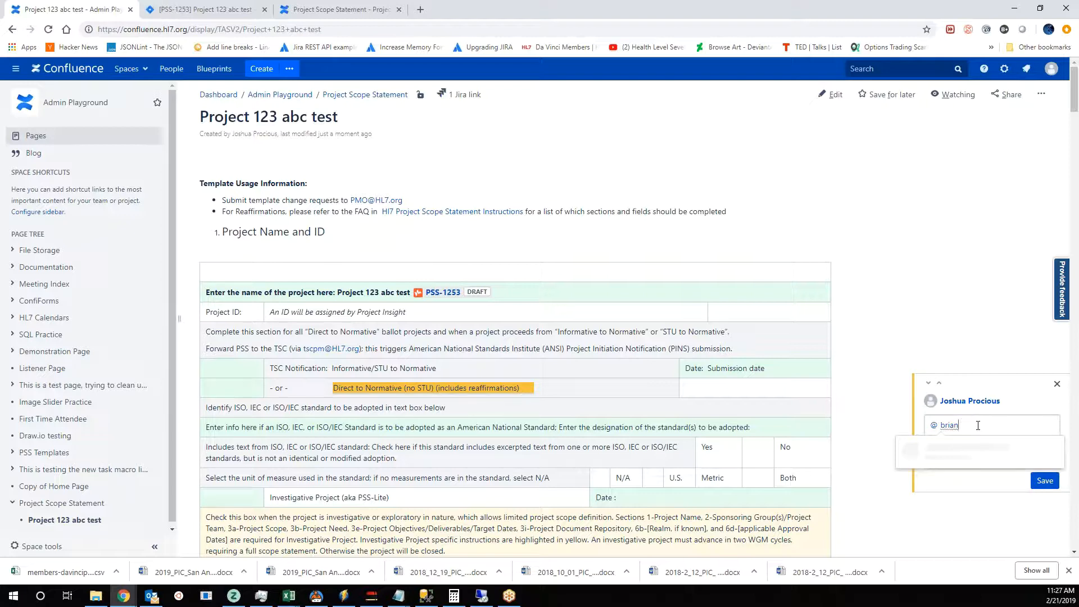
pyautogui.press('BackSpace')
pyautogui.press('BackSpace')
pyautogui.press('BackSpace')
pyautogui.press('BackSpace')
pyautogui.press('BackSpace')
pyautogui.write('brian')
pyautogui.press('BackSpace')
pyautogui.press('BackSpace')
pyautogui.write('dave')
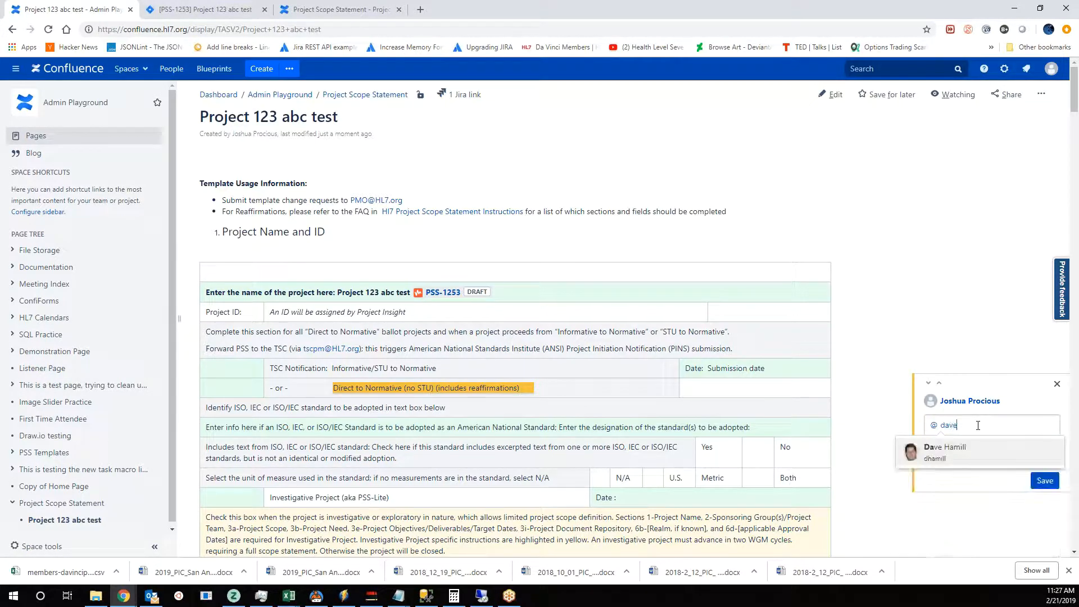
pyautogui.click(952, 458)
# - Complete the inline comment with "please check this out for review. This applies to you." and save it
pyautogui.write('please')
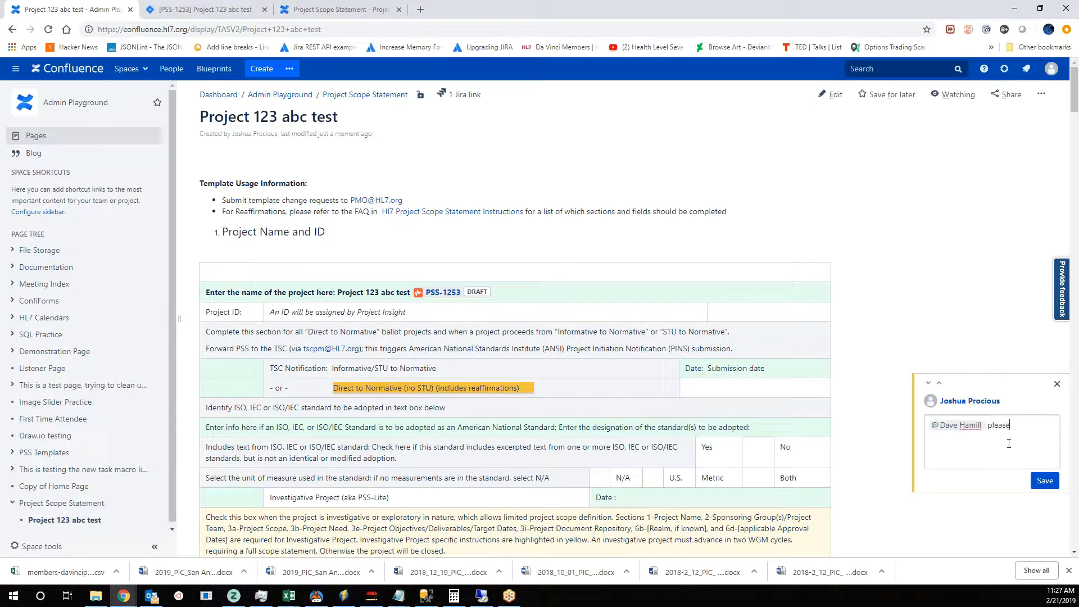
pyautogui.write(' check this out for review. This applies to you.')
pyautogui.click(1044, 480)
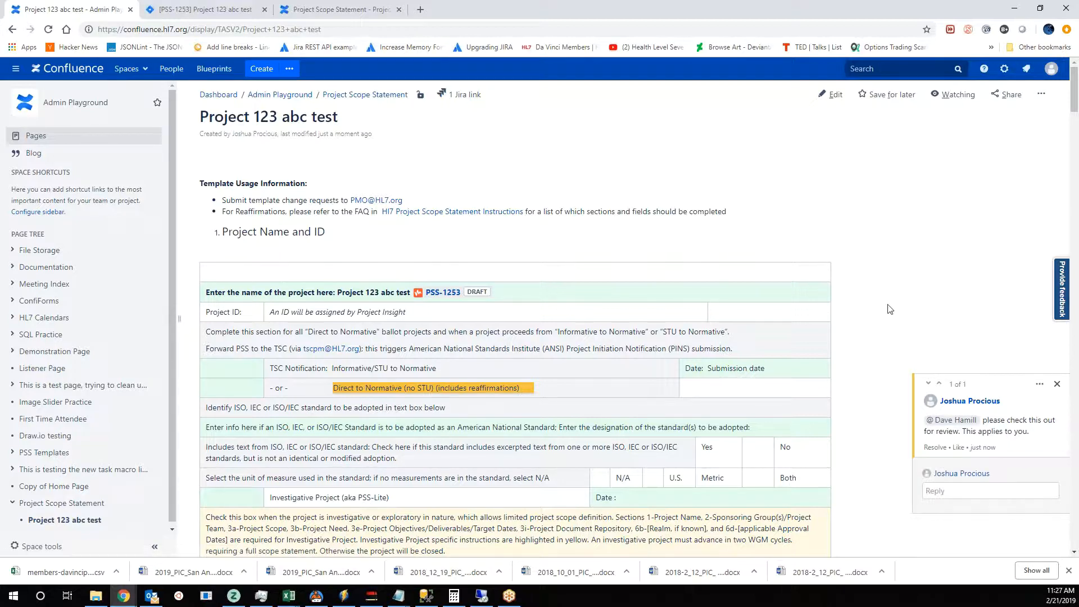
# - Go back and forth between the Jira issue and the commented Confluence page, examining the issue's details and sub-task statuses
pyautogui.click(203, 11)
pyautogui.scroll(3, 949, 270)
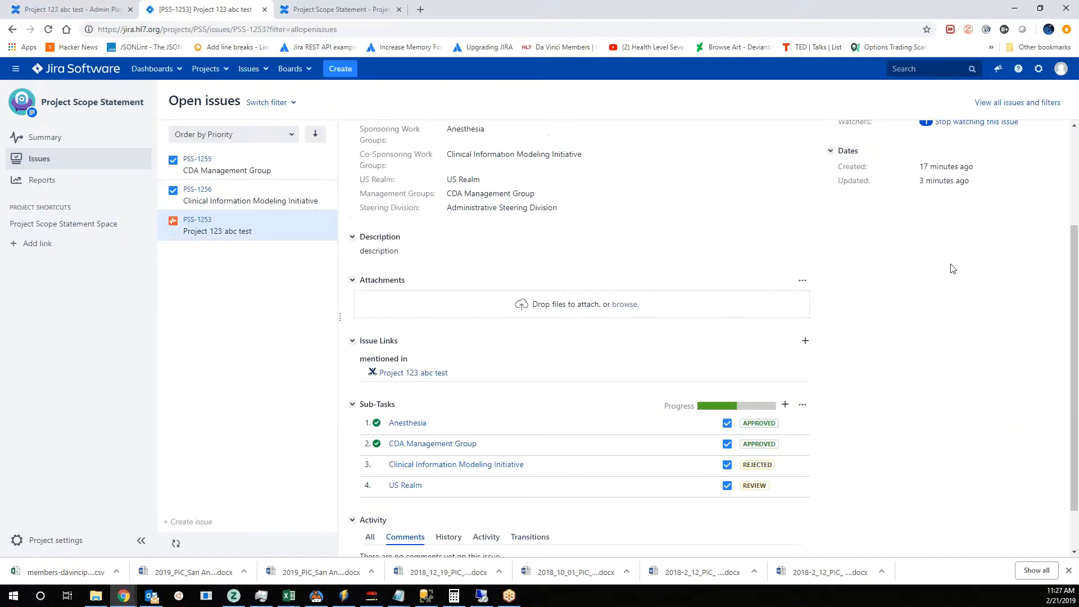
pyautogui.click(73, 10)
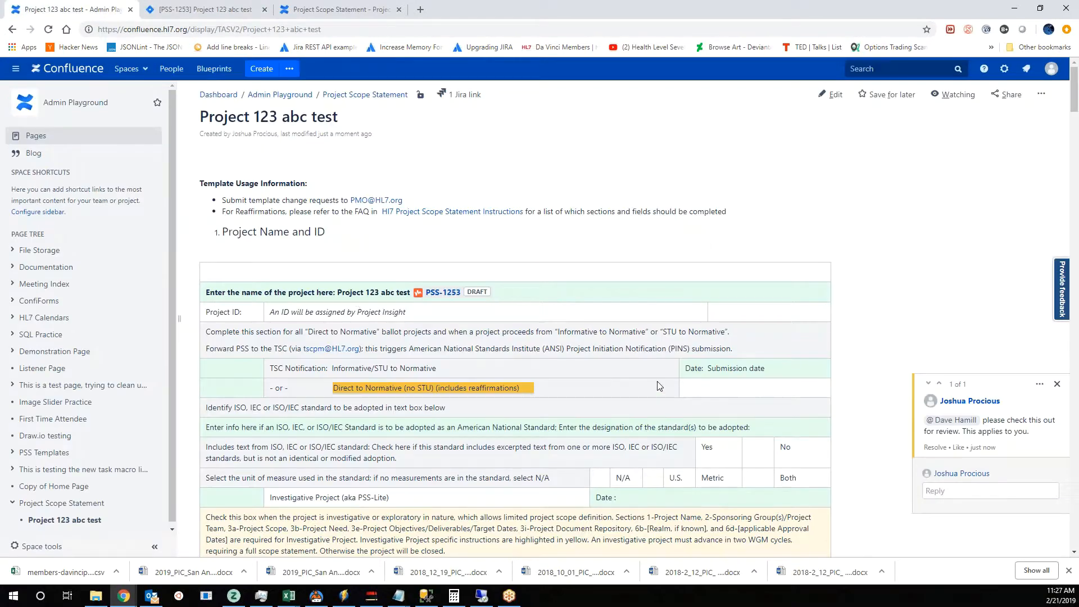
pyautogui.scroll(-2, 478, 353)
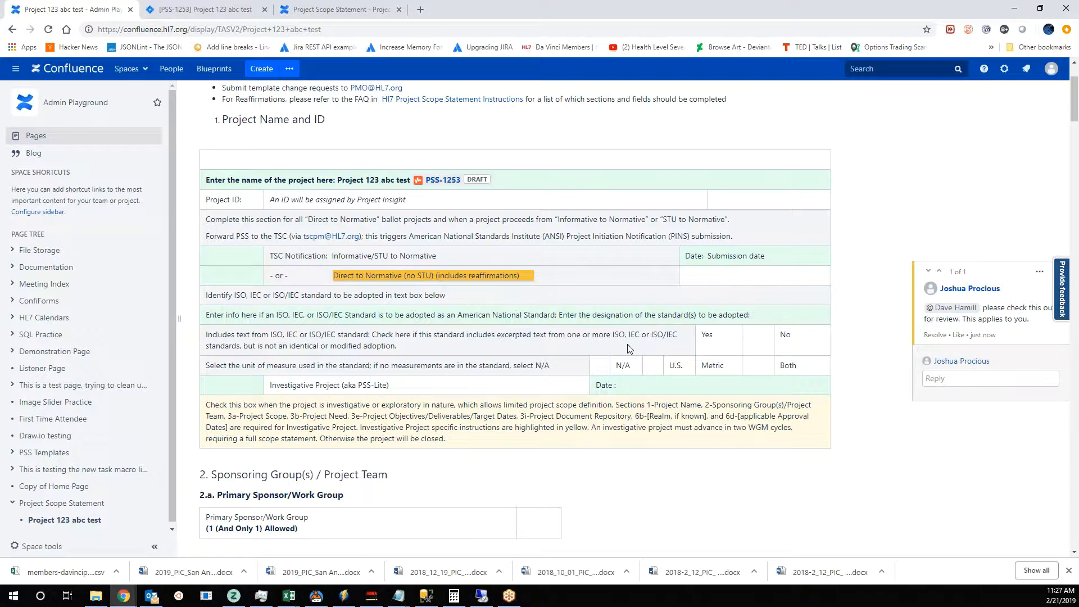
pyautogui.click(198, 11)
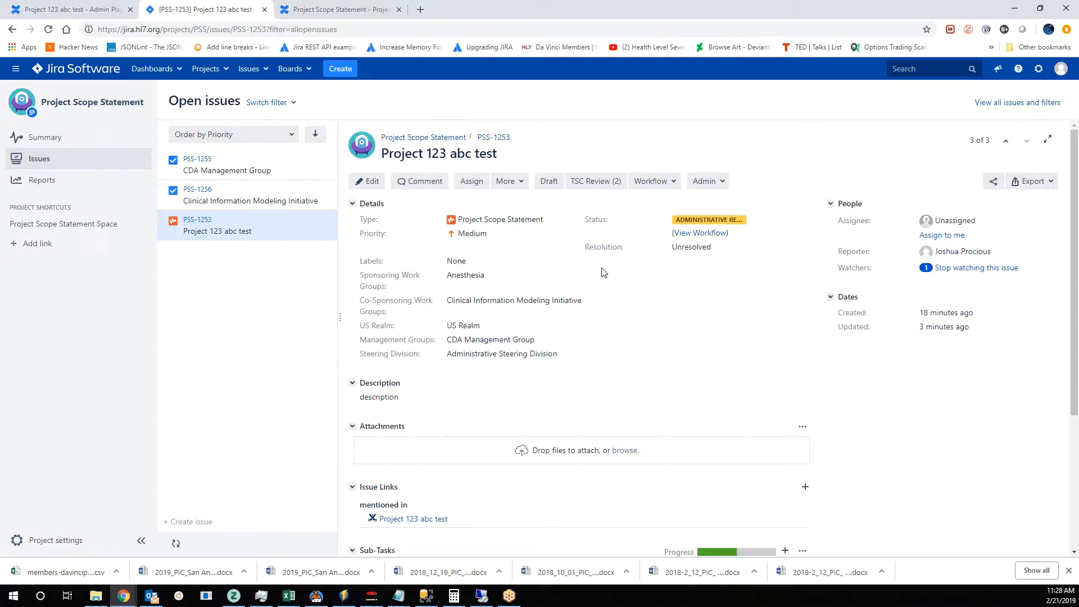
pyautogui.scroll(-2, 607, 279)
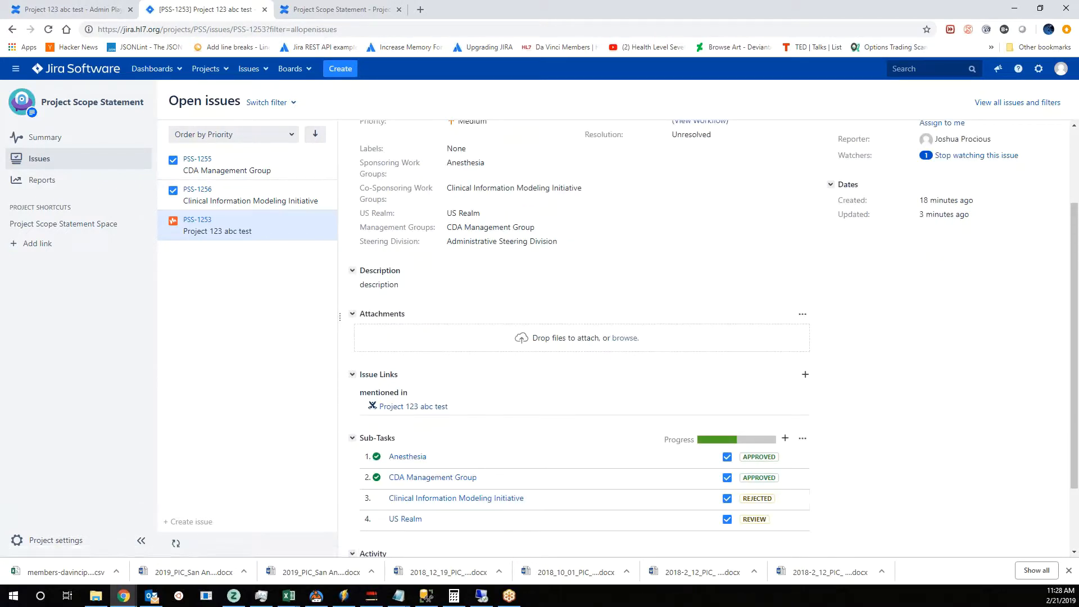
pyautogui.hotkey('alt', 'Tab')
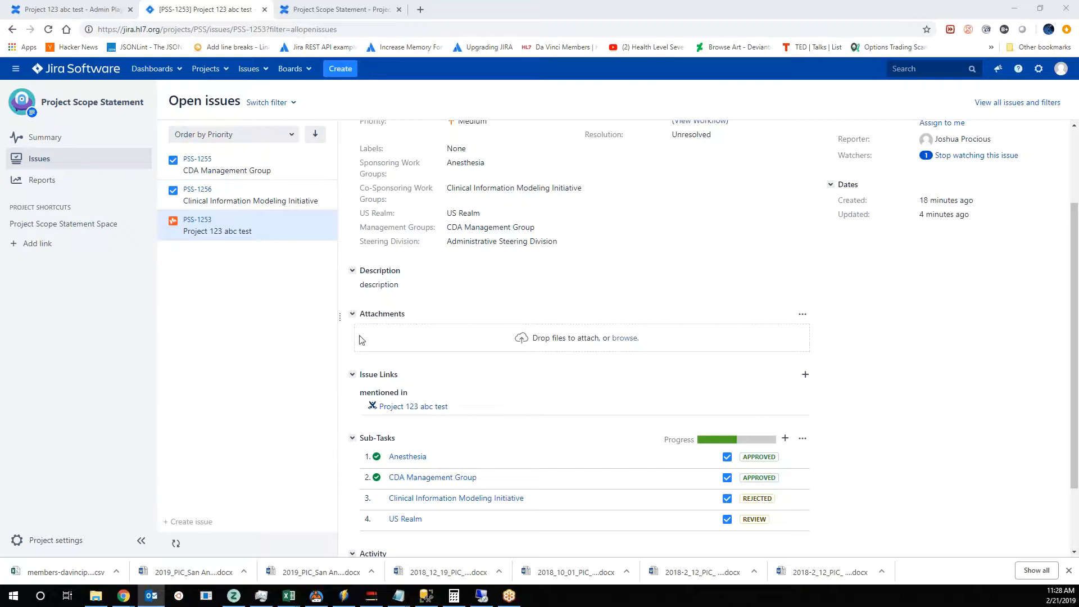
pyautogui.scroll(2, 901, 417)
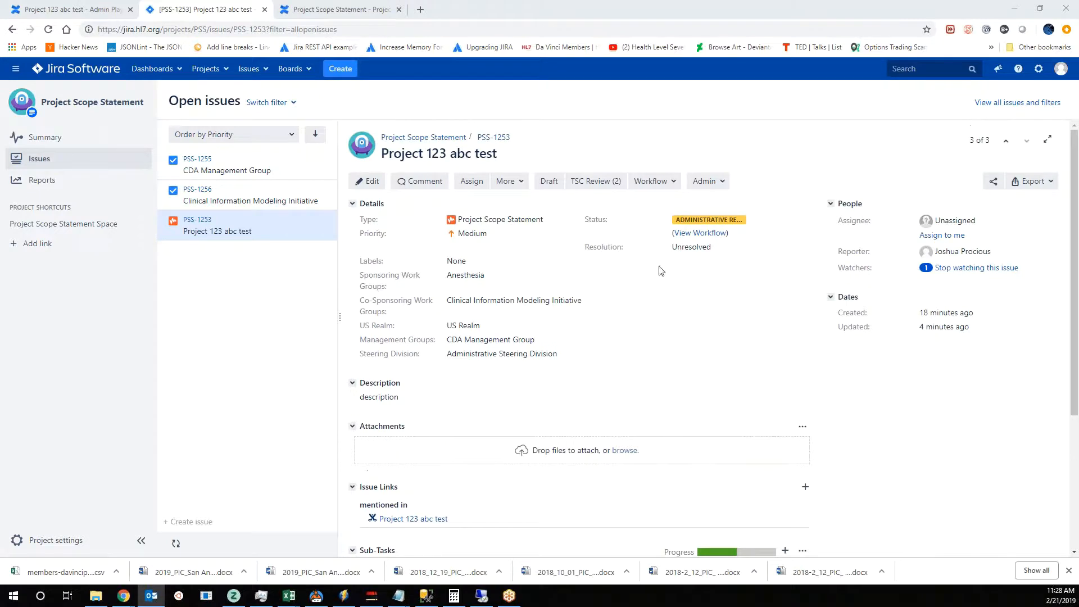
pyautogui.scroll(-3, 814, 424)
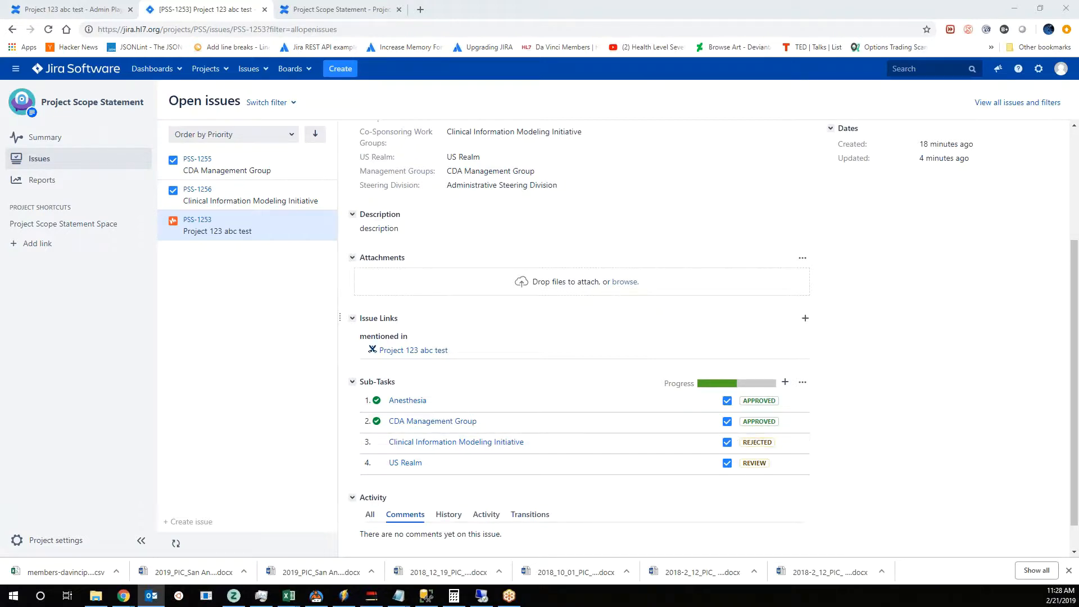
# - Switch to Outlook and read the PSS rejection email, noting the rejecting group and its issue link, then minimize the mailbox
pyautogui.moveTo(1078, 281); pyautogui.dragTo(552, 204)
pyautogui.click(580, 358)
pyautogui.moveTo(561, 355); pyautogui.dragTo(677, 354)
pyautogui.click(705, 355)
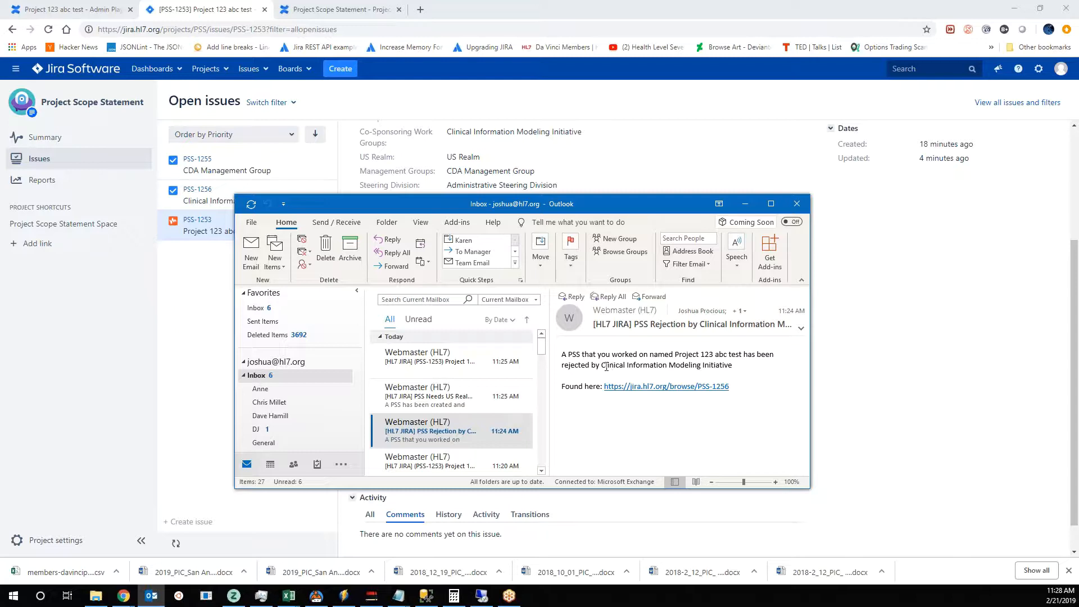
pyautogui.moveTo(603, 366); pyautogui.dragTo(732, 366)
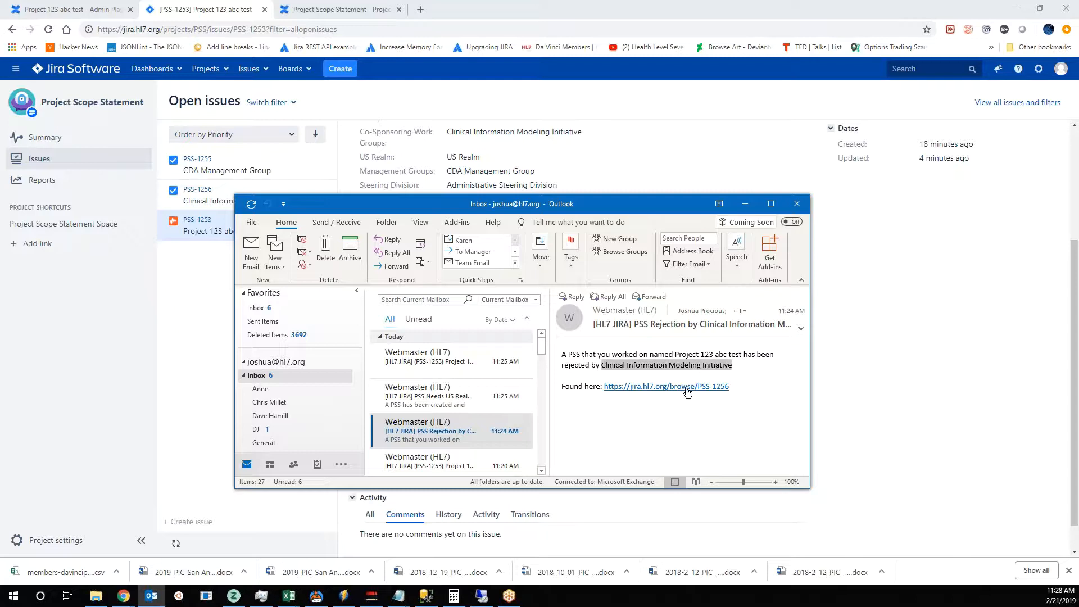
pyautogui.click(745, 204)
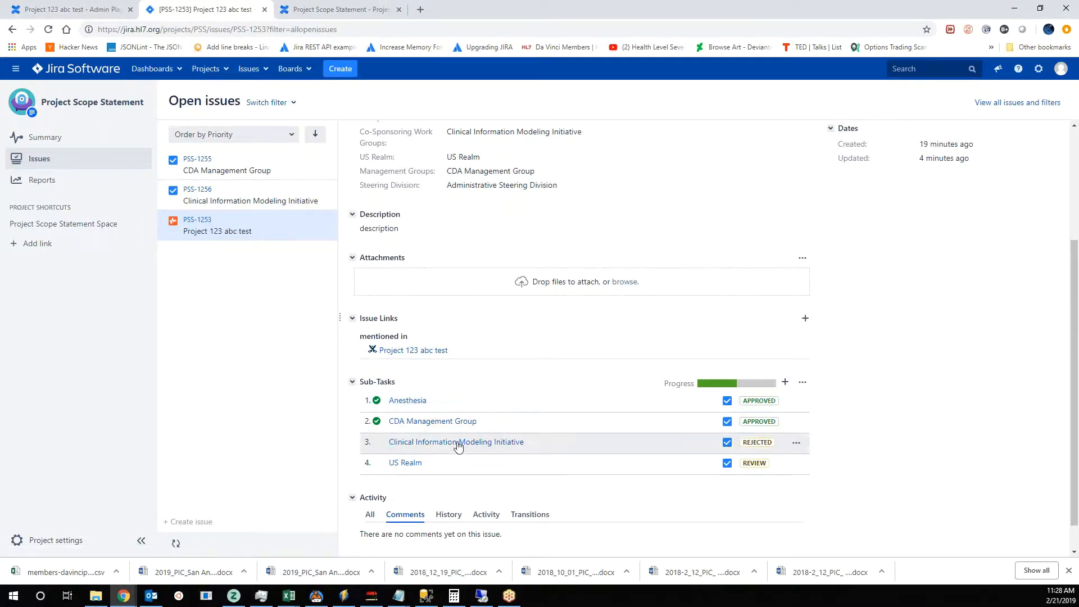
# - Open the Clinical Information Modeling Initiative sub-task and read its rejection comment
pyautogui.click(523, 443)
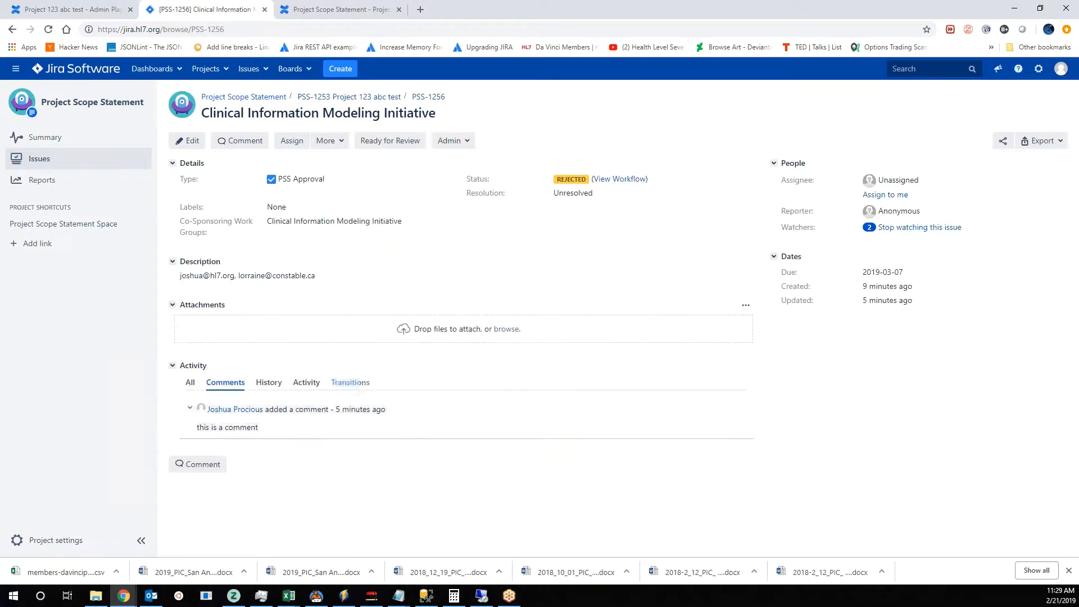
pyautogui.moveTo(196, 433)
pyautogui.mouseDown()
pyautogui.moveTo(281, 433)
pyautogui.moveTo(196, 427)
pyautogui.mouseUp()
pyautogui.click(259, 430)
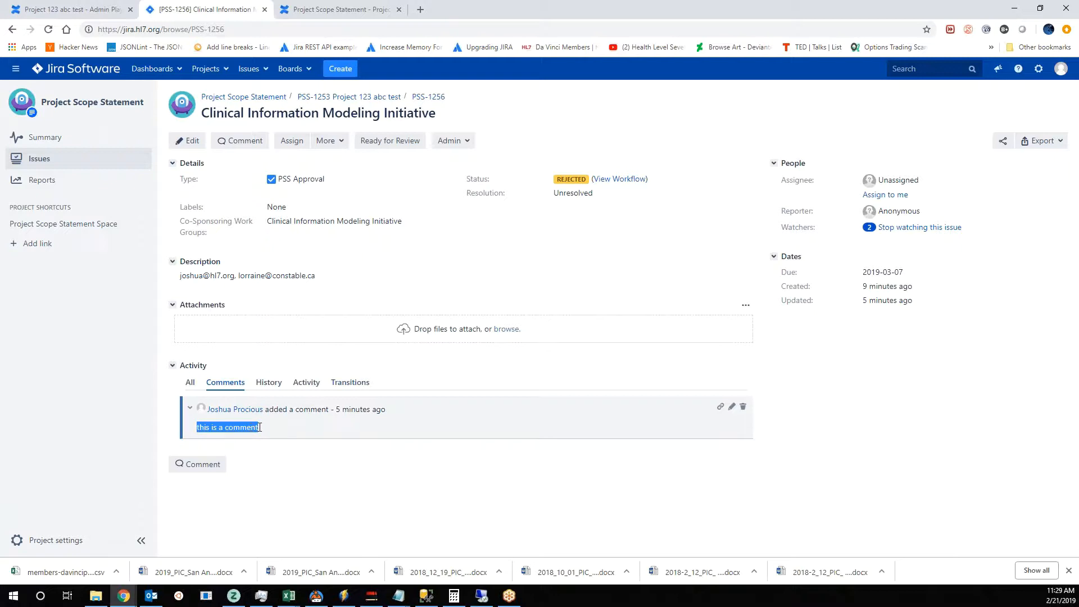
pyautogui.click(269, 430)
pyautogui.moveTo(259, 429); pyautogui.dragTo(196, 429)
# - Check the commented Confluence page, then mark the Clinical Information Modeling Initiative sub-task as Ready for Review
pyautogui.click(65, 10)
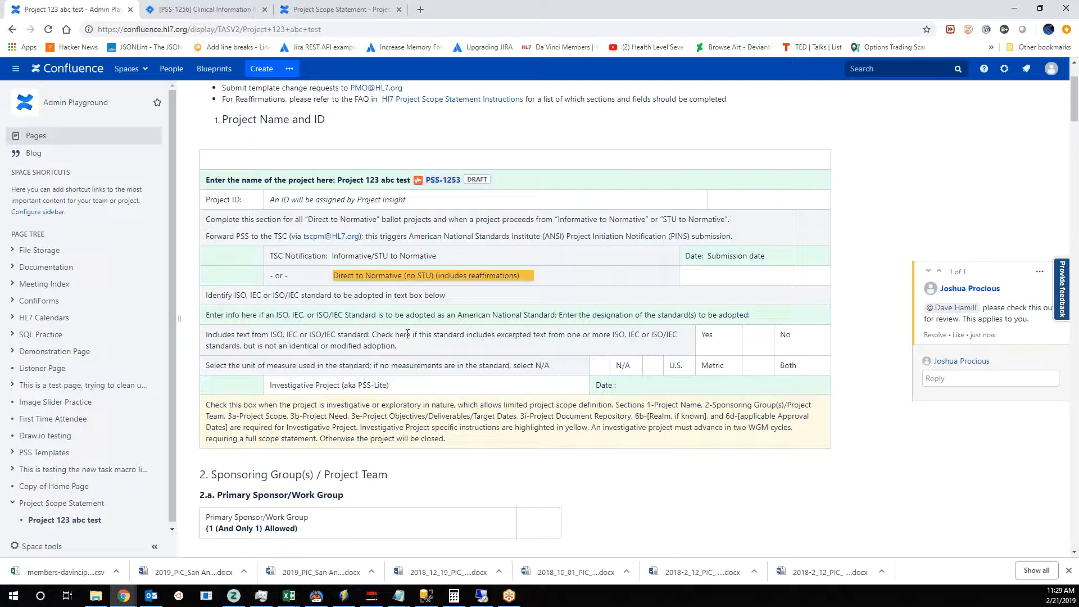
pyautogui.hotkey('ctrl', 'Tab')
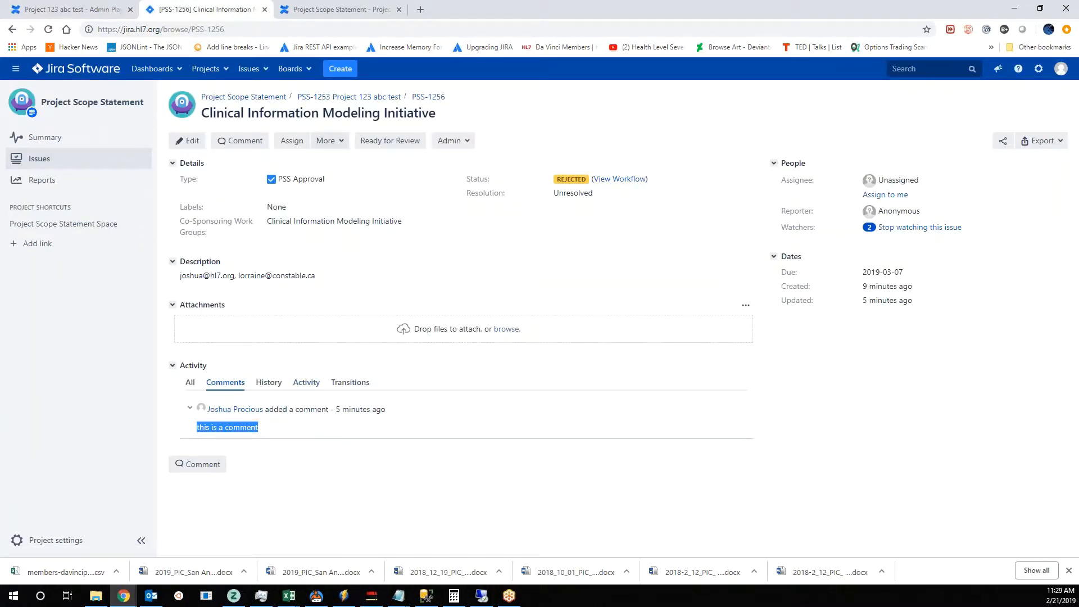
pyautogui.moveTo(206, 116); pyautogui.dragTo(523, 129)
pyautogui.click(617, 277)
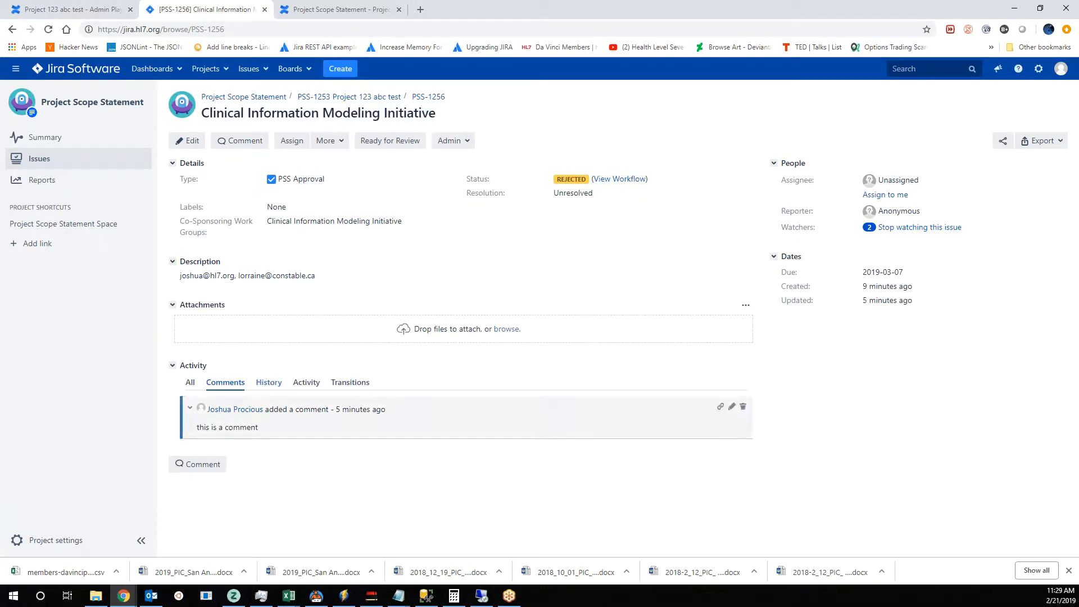
pyautogui.click(380, 144)
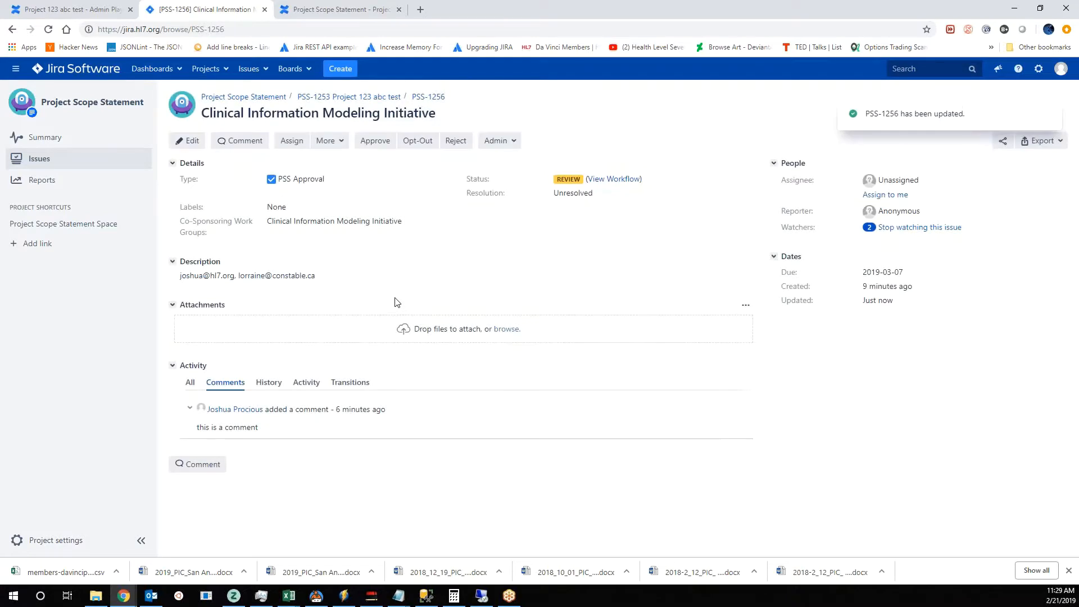
# - Reopen the Project 123 abc test issue from the open issues, and examine its sub-task statuses alongside the Confluence page
pyautogui.click(55, 157)
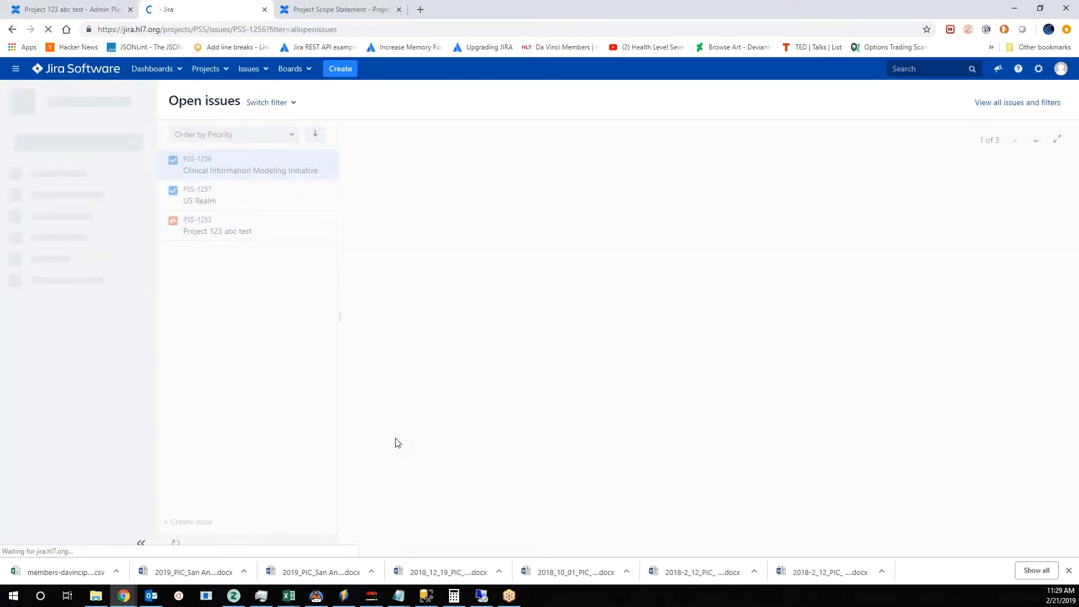
pyautogui.click(269, 235)
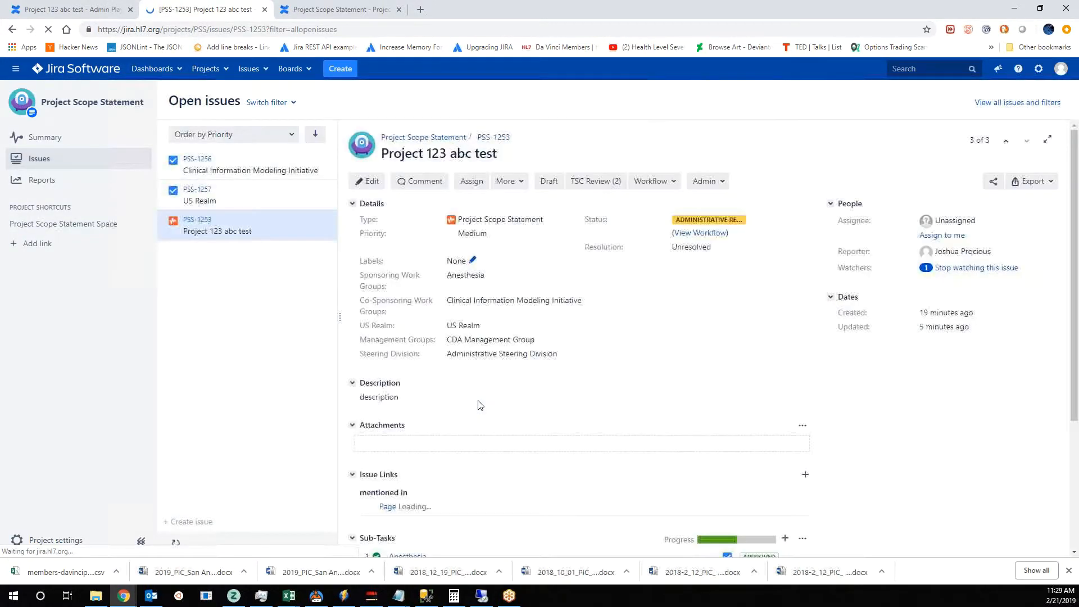
pyautogui.scroll(-4, 511, 400)
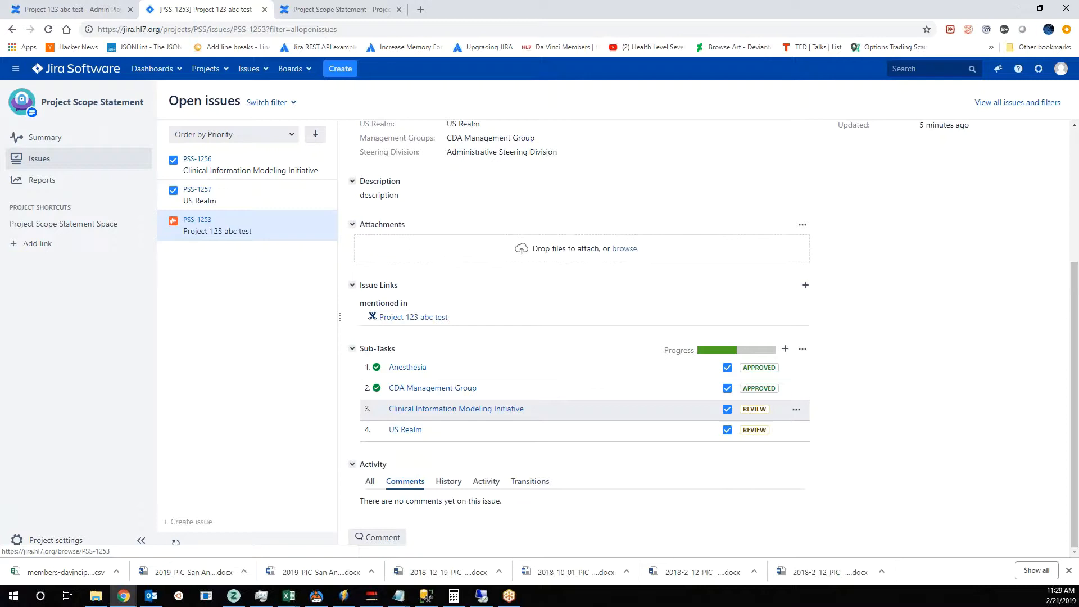
pyautogui.moveTo(762, 410)
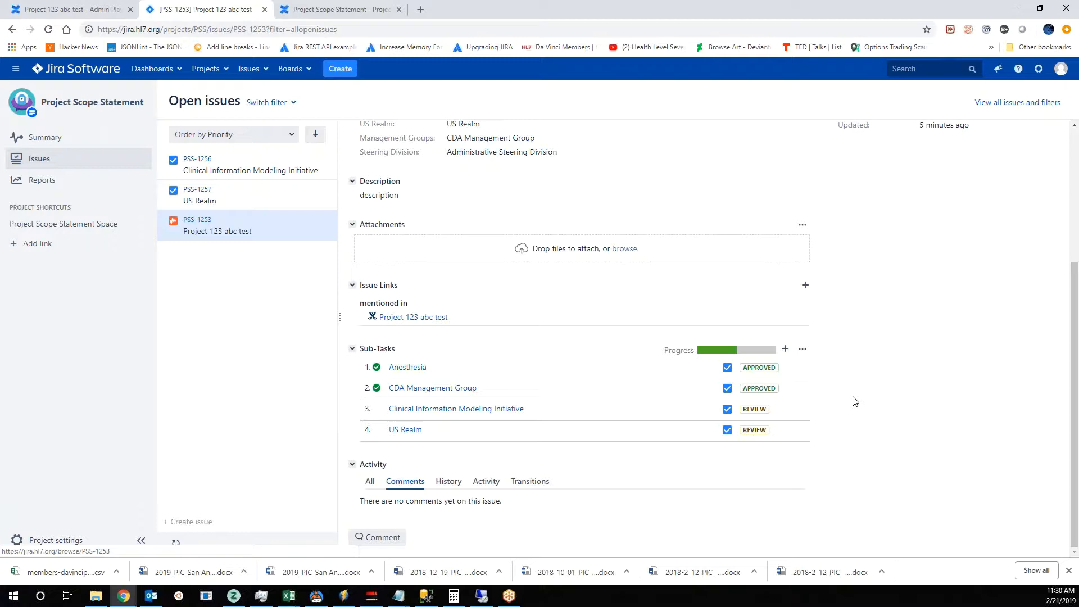
pyautogui.click(78, 6)
pyautogui.click(188, 11)
pyautogui.click(84, 11)
pyautogui.click(213, 13)
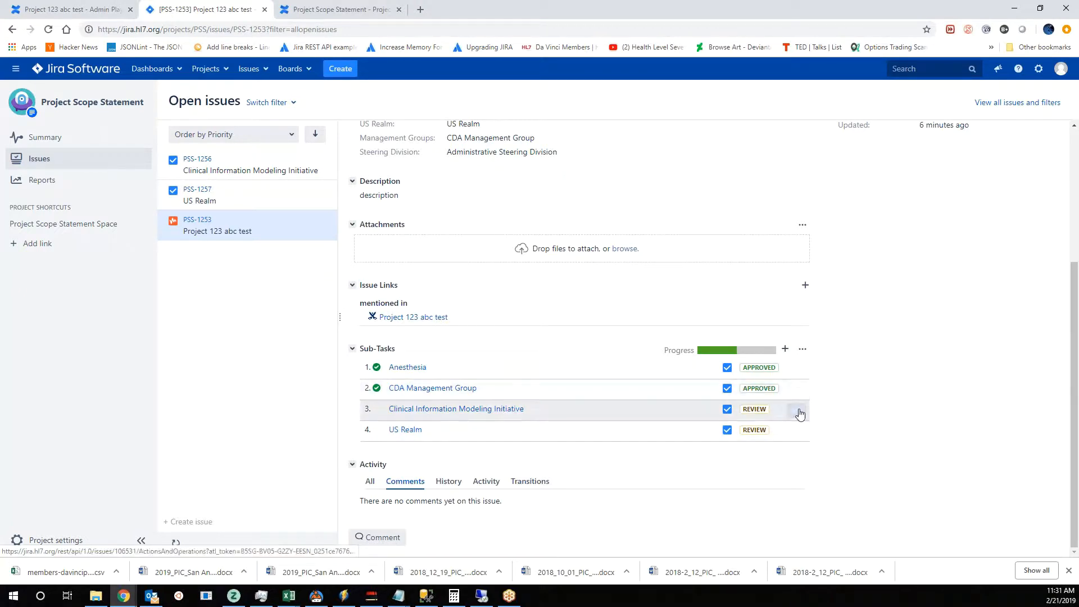
# - Approve the Clinical Information Modeling Initiative sub-task with February 21, 2019 as the approval date
pyautogui.click(796, 409)
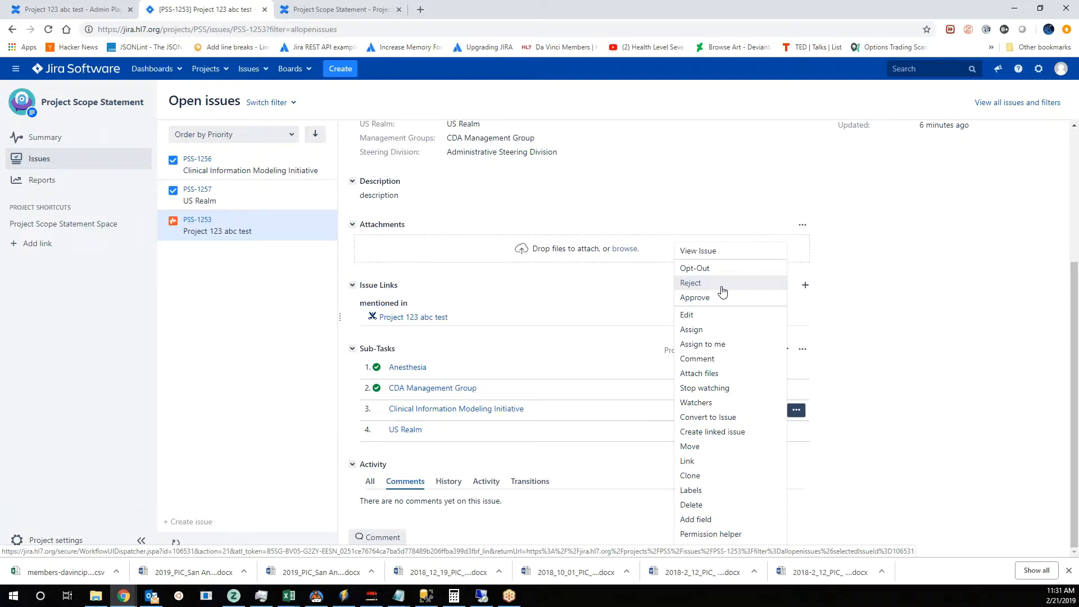
pyautogui.click(902, 294)
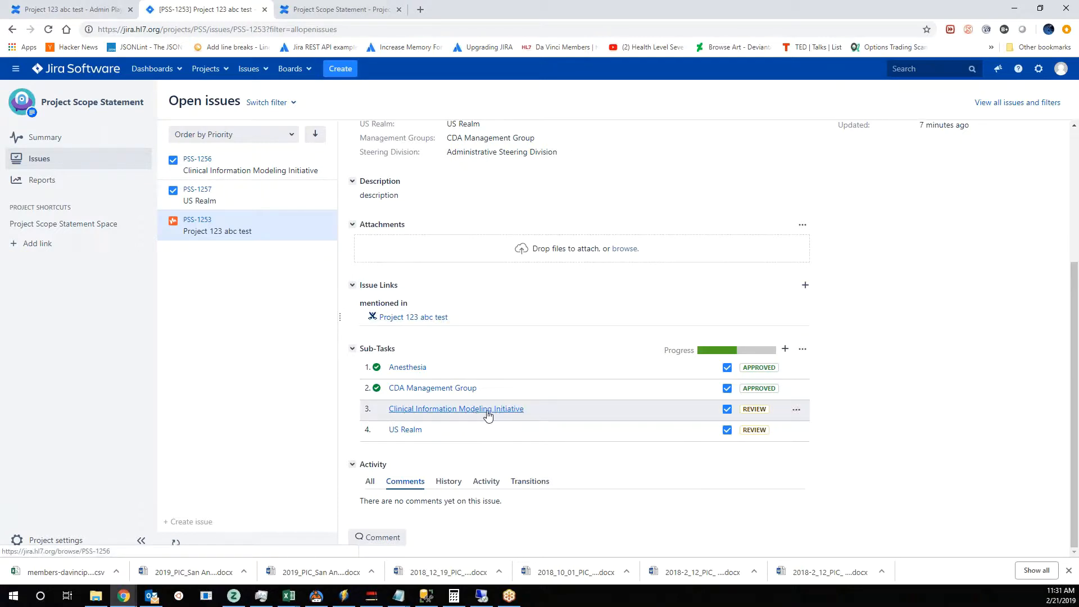
pyautogui.click(796, 410)
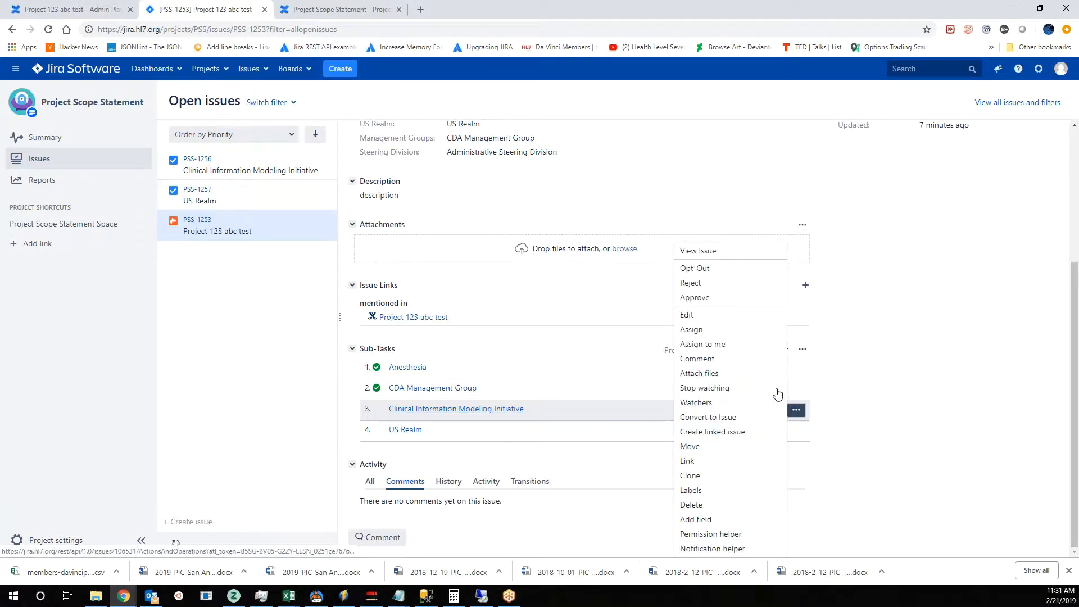
pyautogui.click(702, 298)
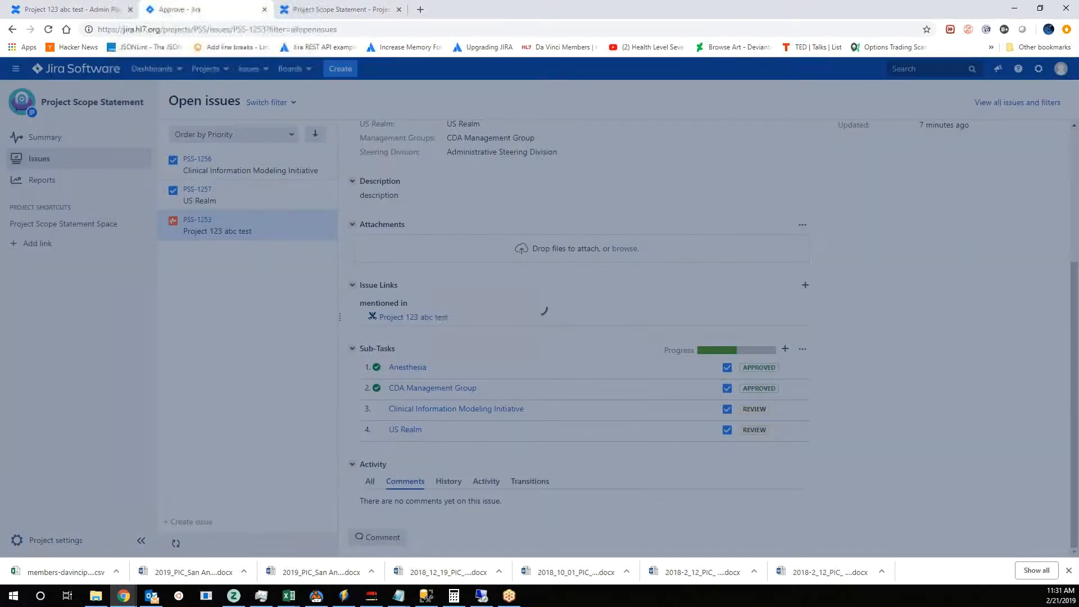
pyautogui.click(504, 229)
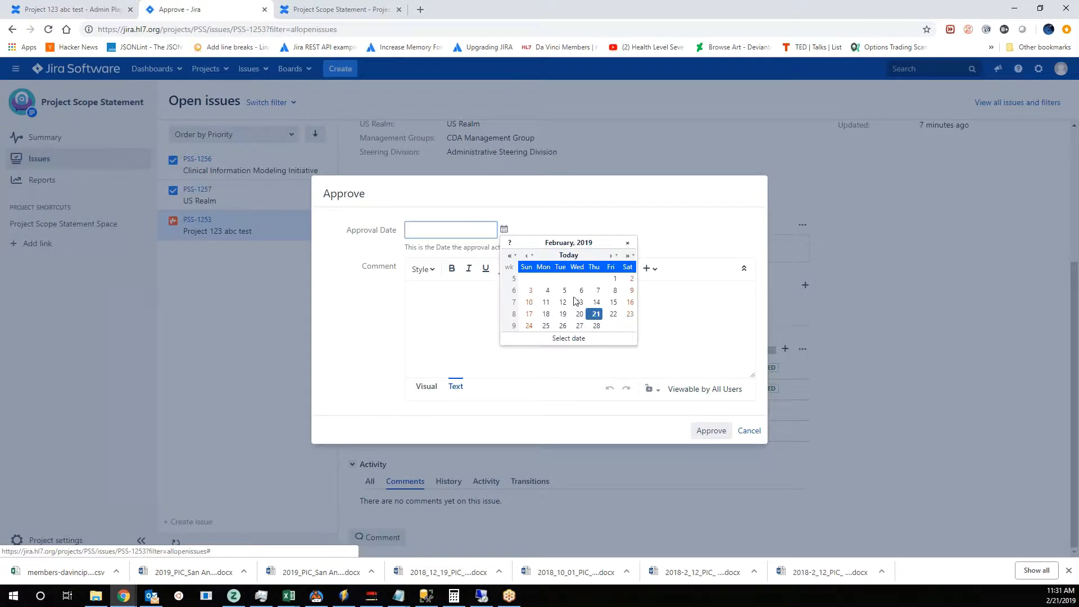
pyautogui.click(596, 314)
pyautogui.click(711, 431)
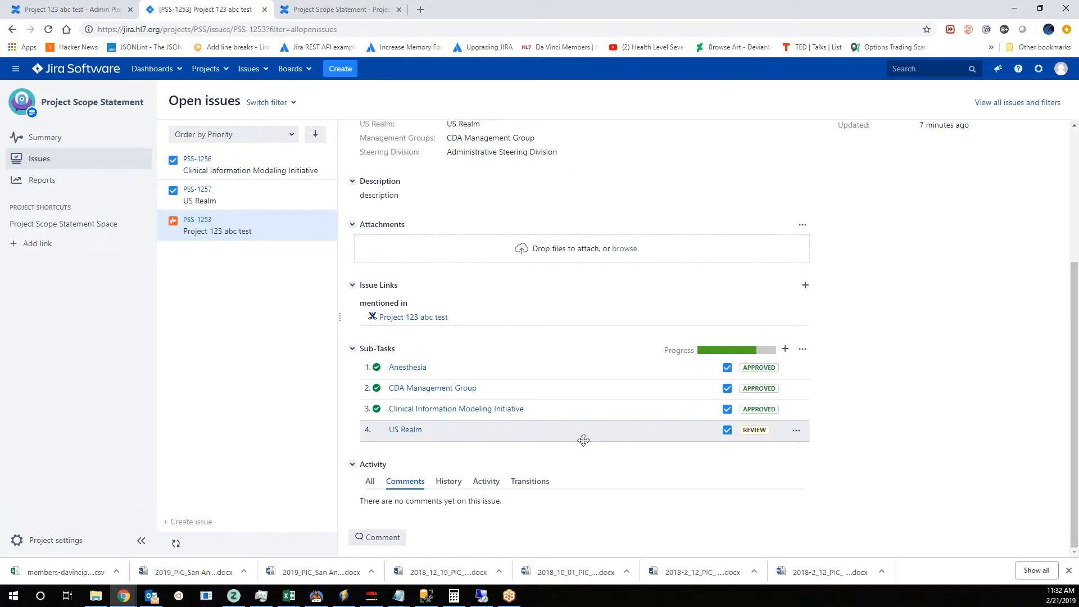
# - Approve the US Realm sub-task with approval date 2019-02-21 and the comment "this is a comment"
pyautogui.click(797, 431)
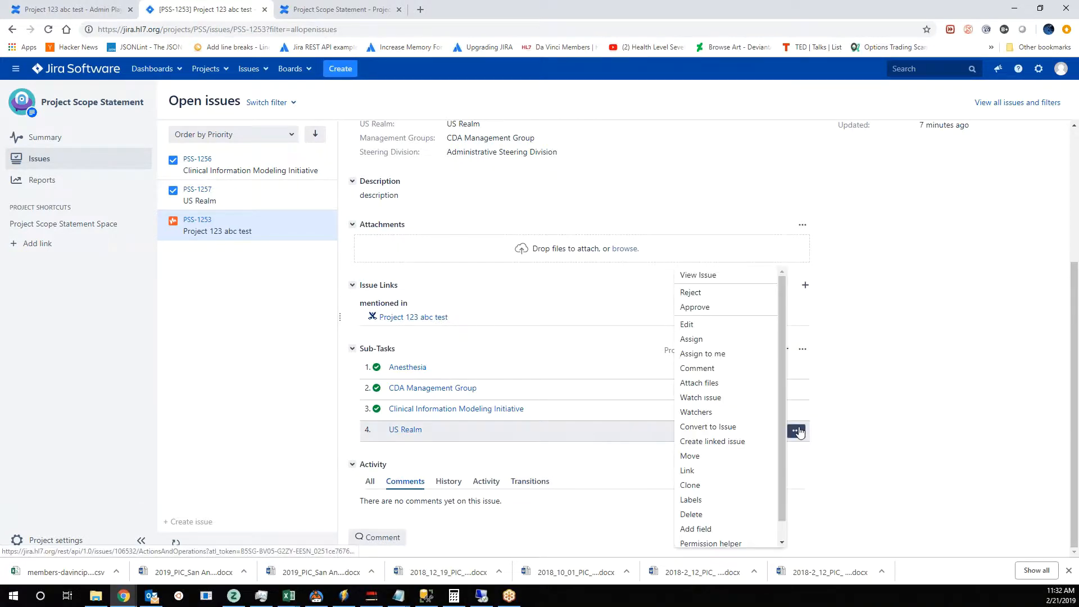
pyautogui.click(697, 308)
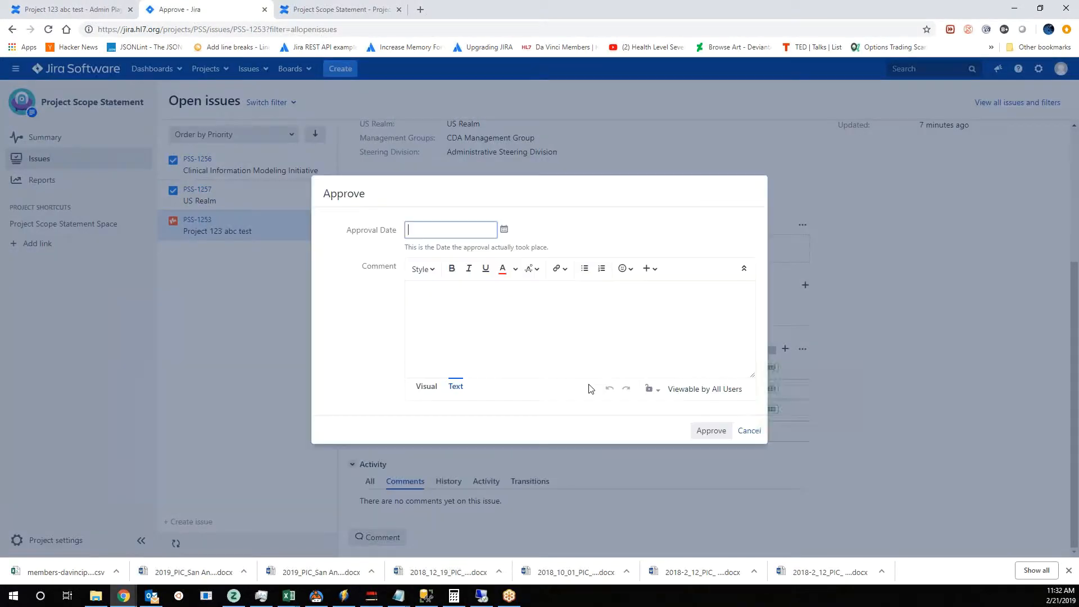
pyautogui.click(504, 229)
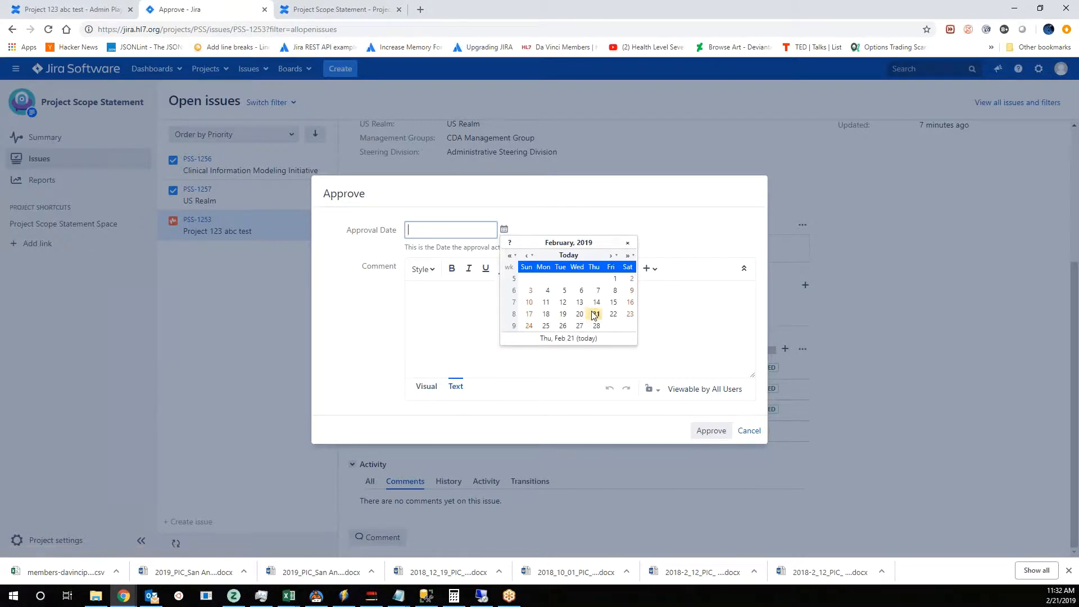
pyautogui.click(594, 315)
pyautogui.click(498, 304)
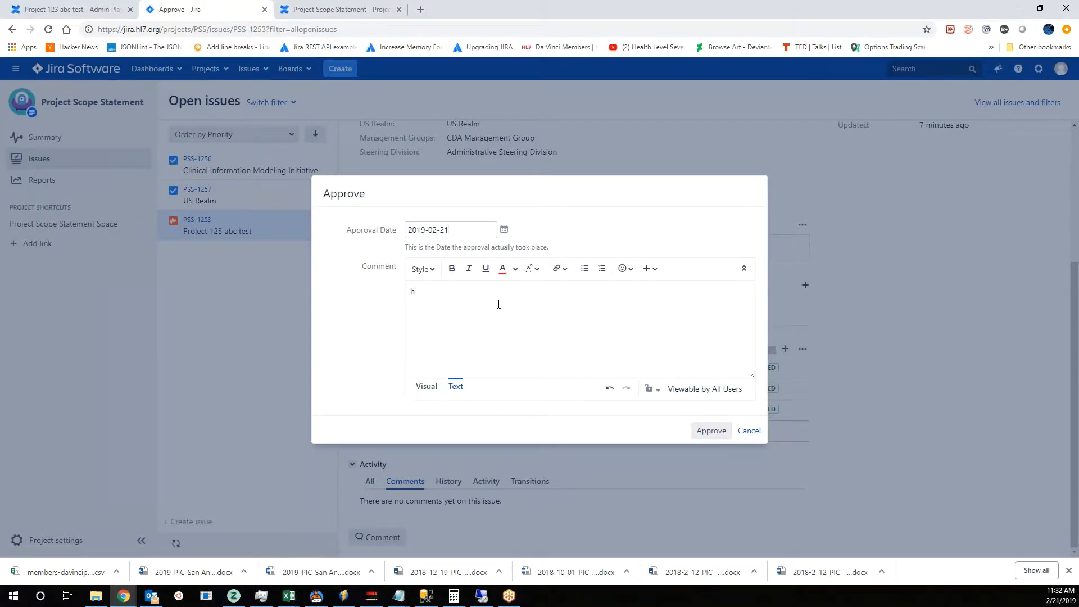
pyautogui.write('this is a comment')
pyautogui.click(711, 430)
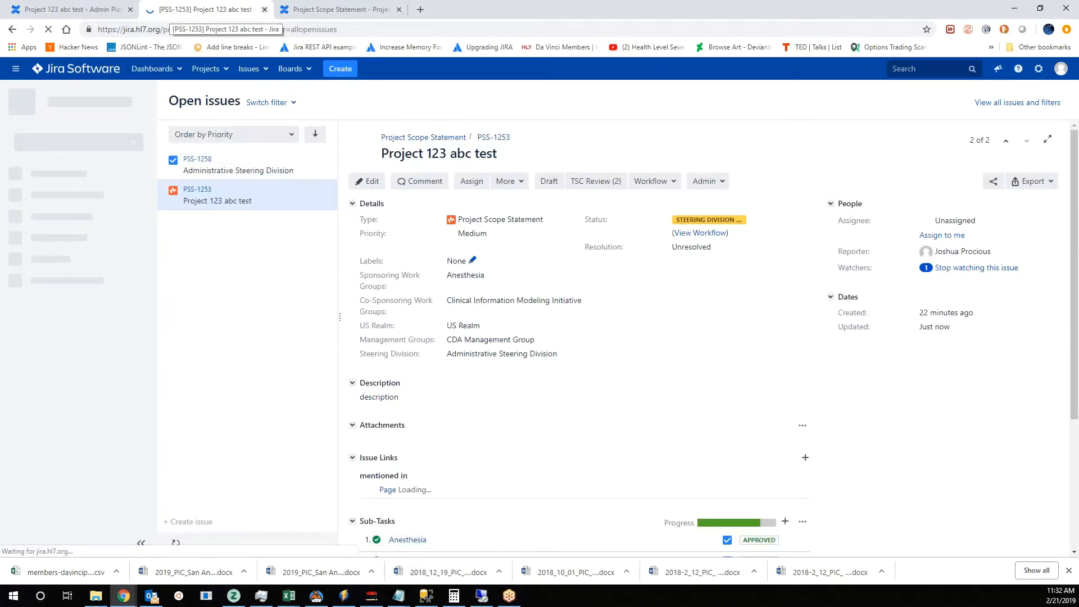
# - Check the project issue's status and sub-task list, and open the Administrative Steering Division sub-task to view its workflow
pyautogui.scroll(-4, 736, 436)
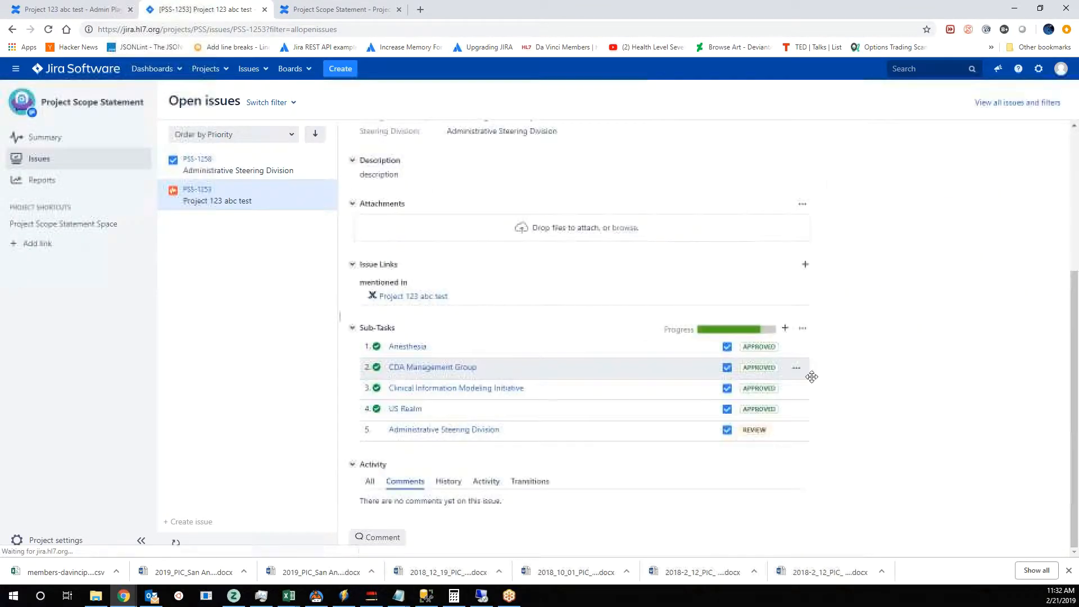
pyautogui.scroll(4, 606, 480)
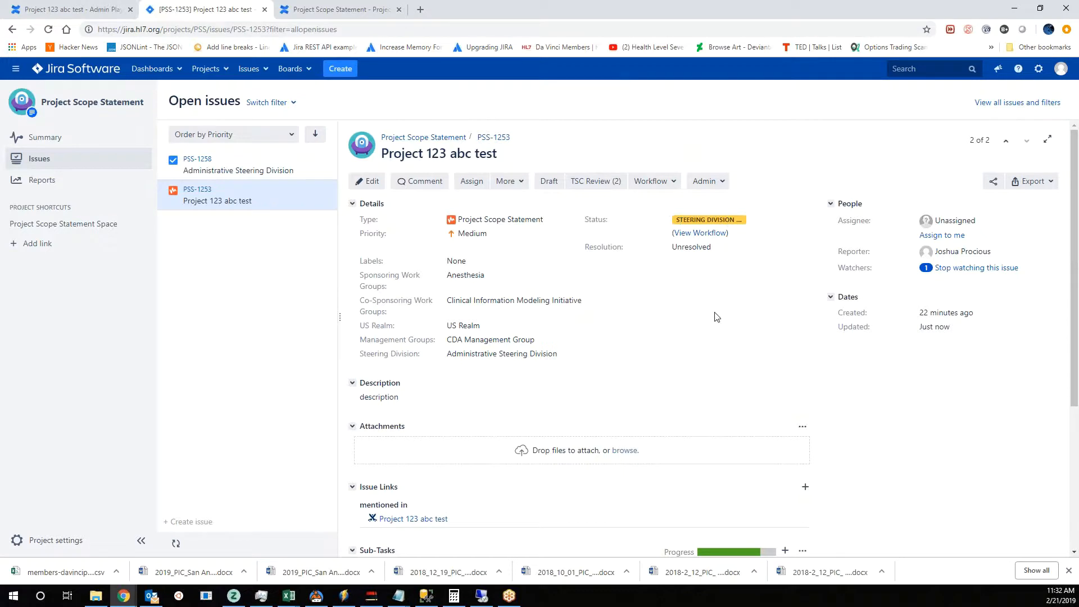
pyautogui.scroll(-4, 660, 390)
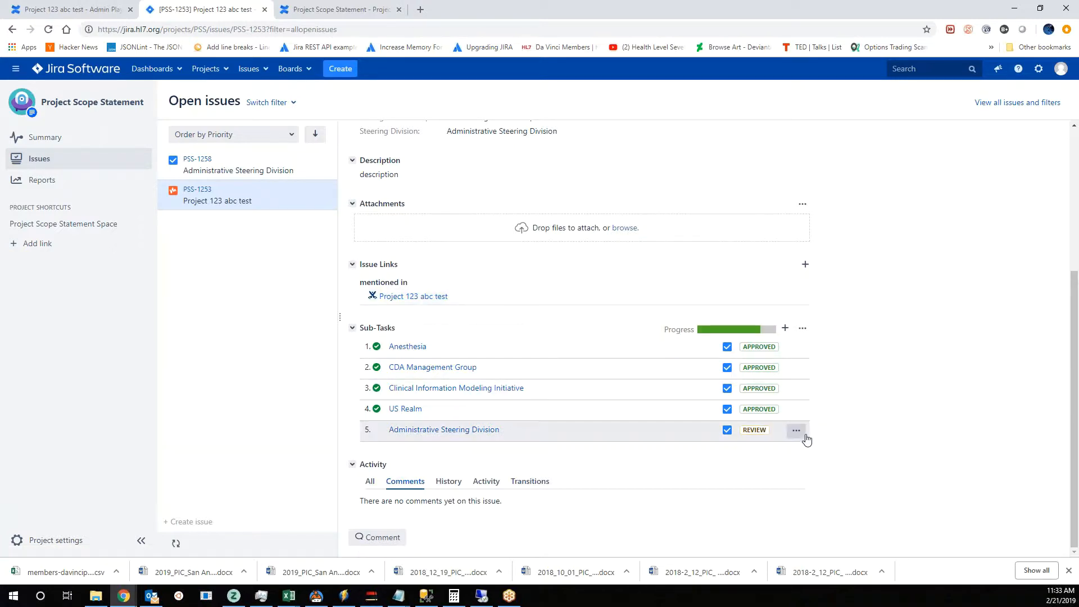
pyautogui.click(801, 431)
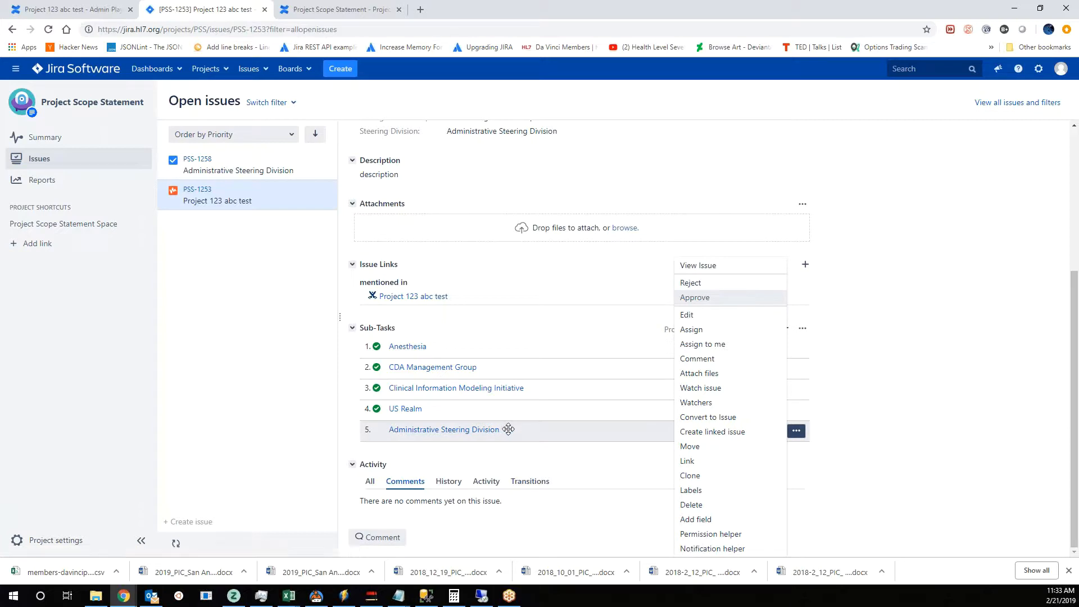
pyautogui.click(857, 443)
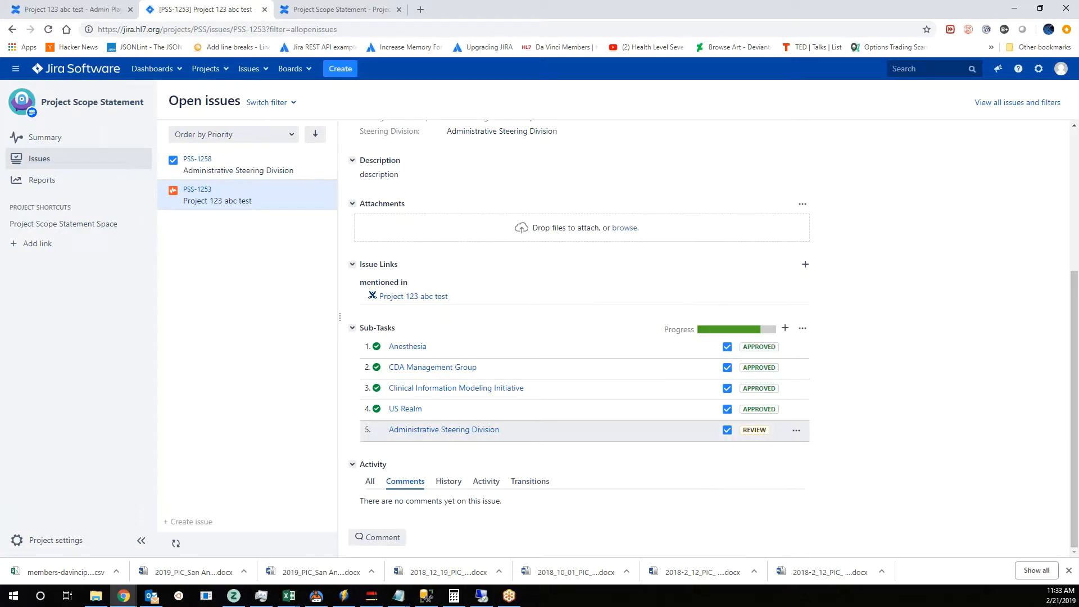
pyautogui.click(427, 434)
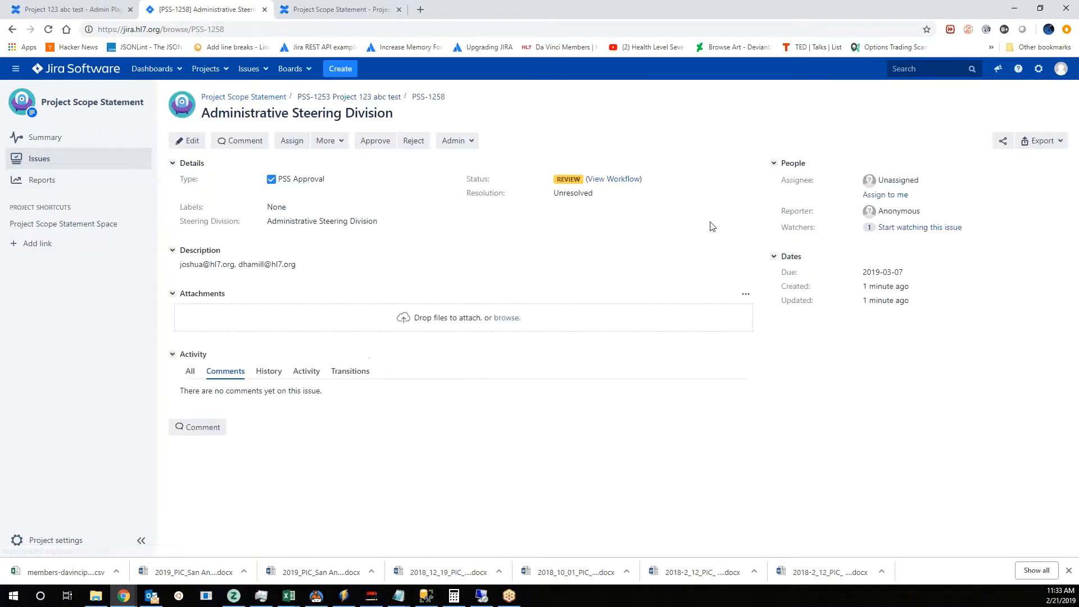
pyautogui.click(609, 179)
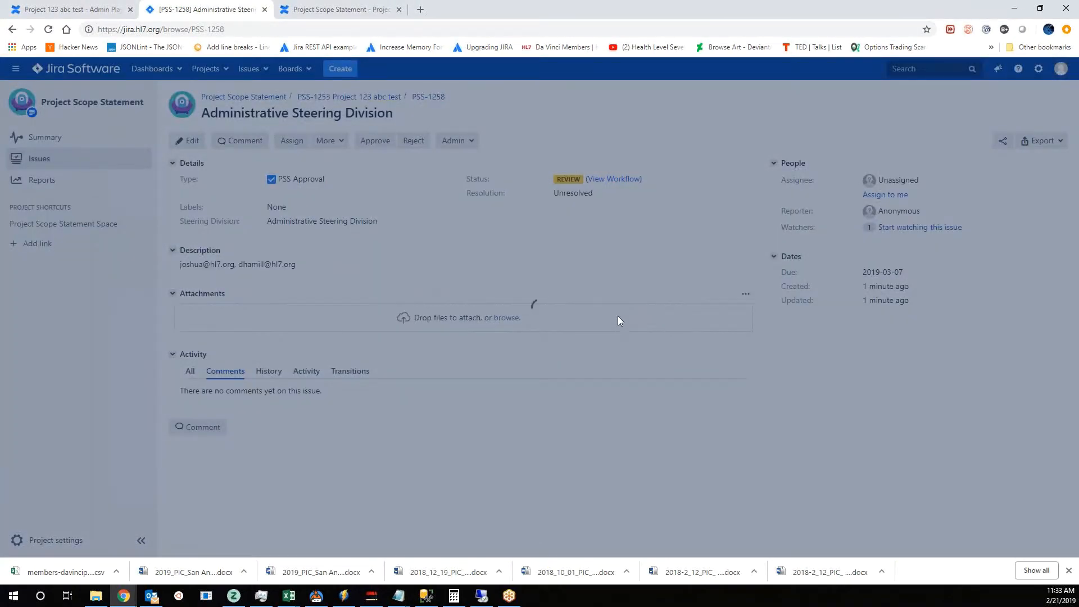
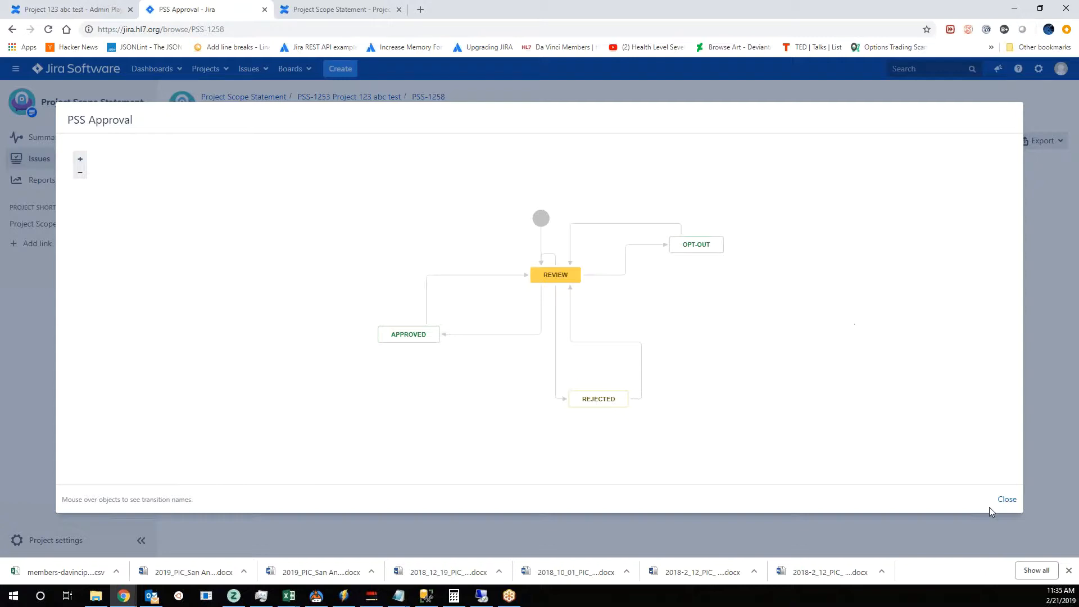
# - Close the workflow diagram, open the Clinical Information Modeling Initiative sub-task from the Project 123 abc test issue, and review its approval comment
pyautogui.click(1007, 499)
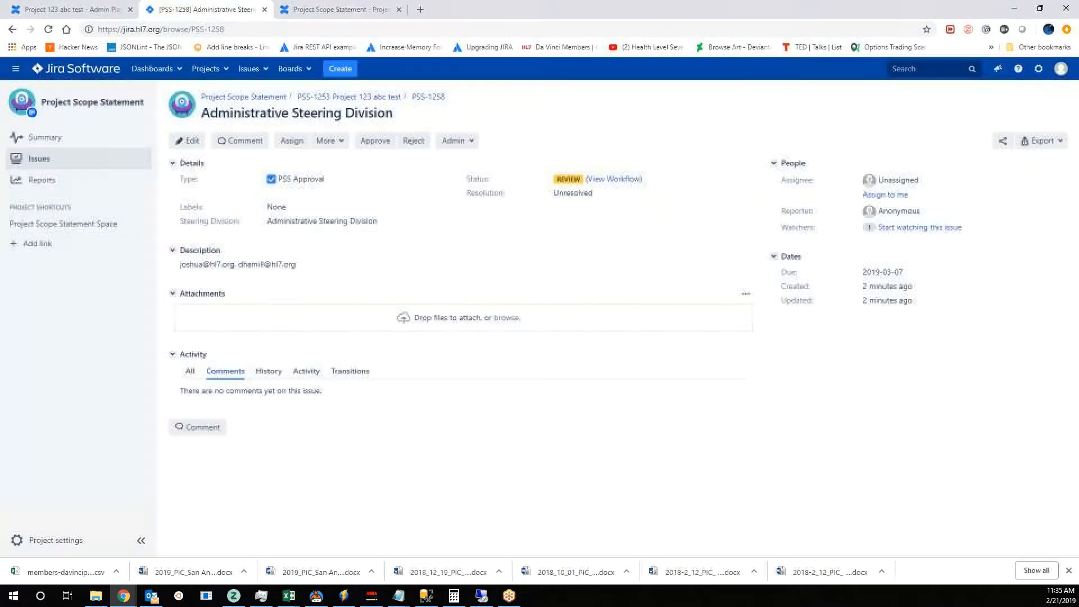
pyautogui.click(39, 159)
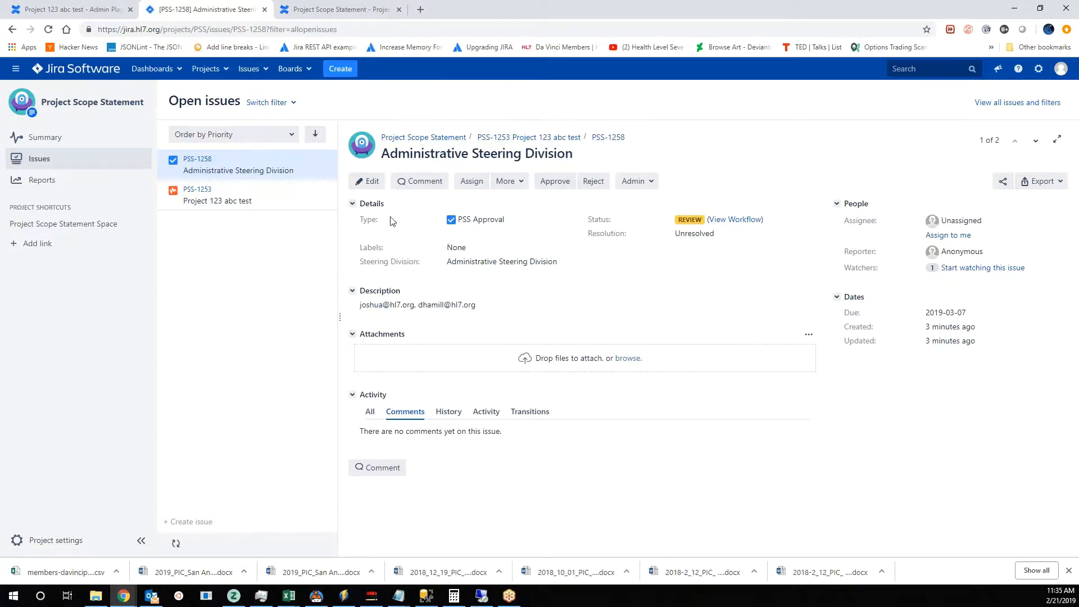
pyautogui.click(267, 200)
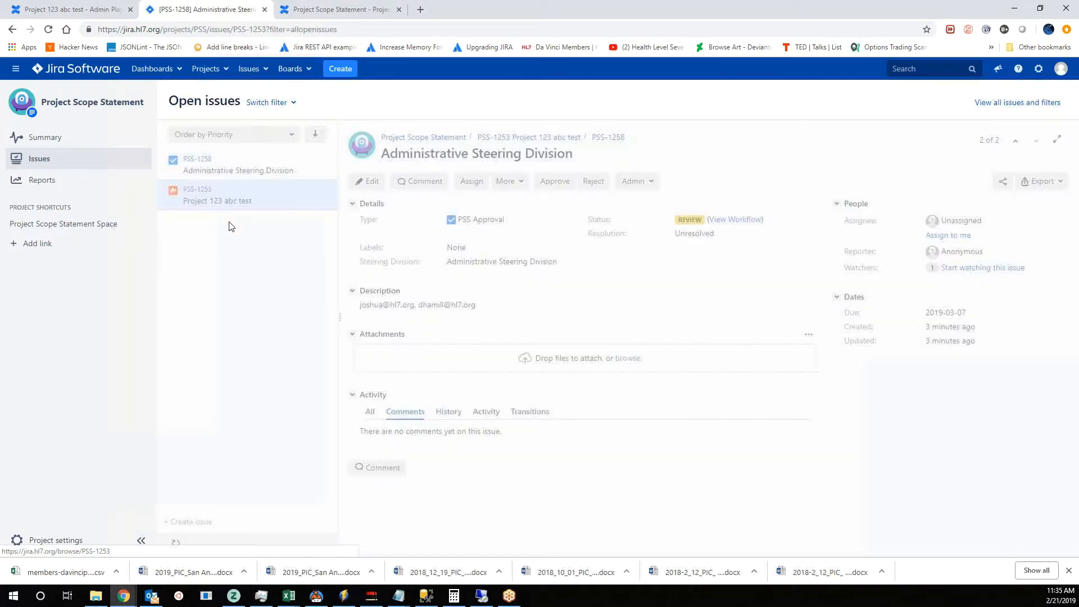
pyautogui.scroll(-3, 392, 398)
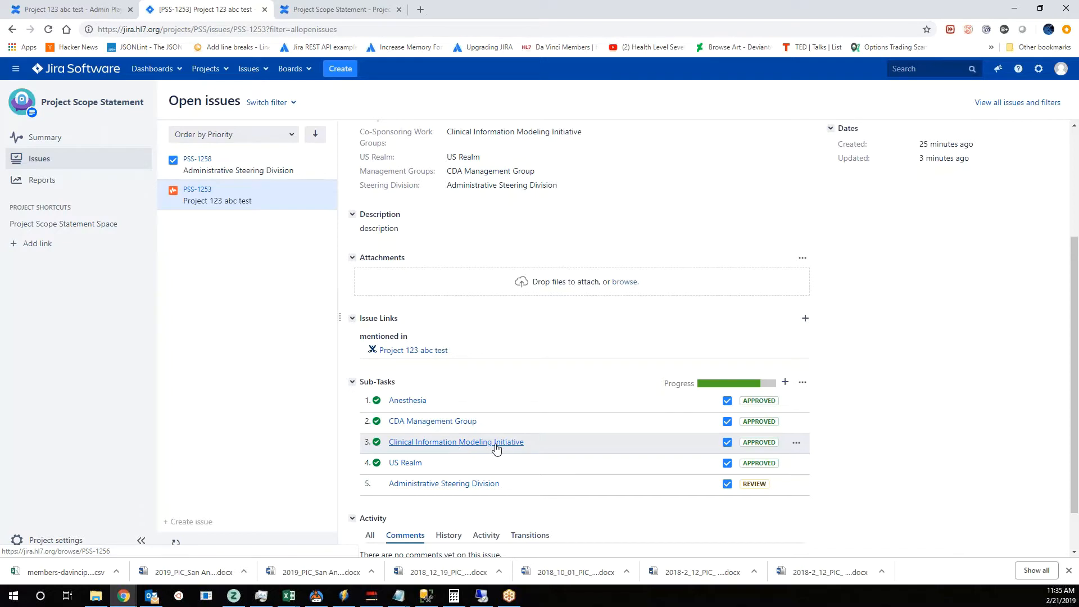
pyautogui.click(456, 445)
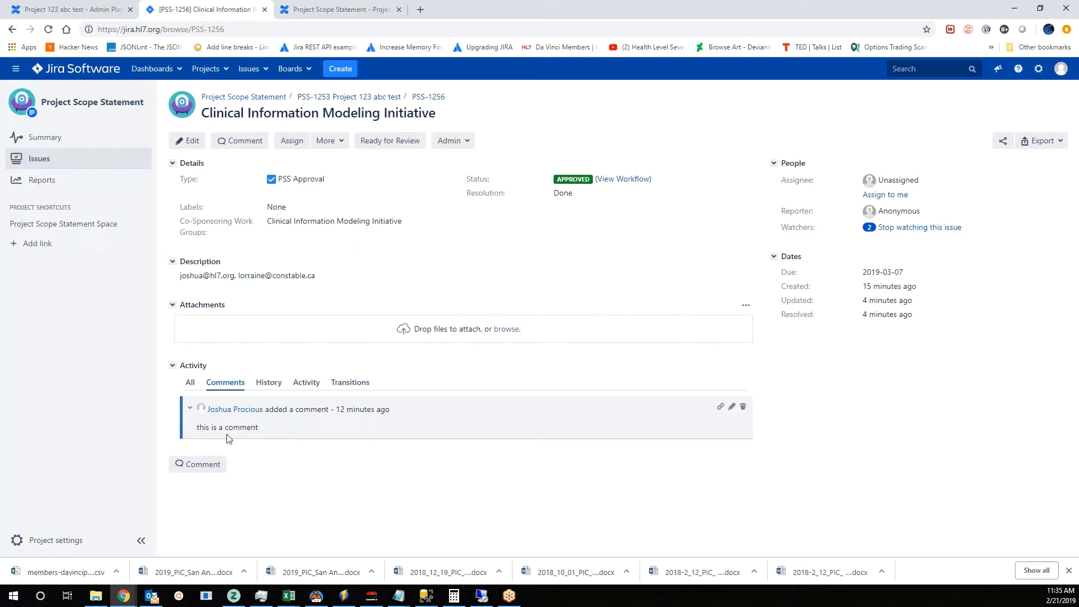
pyautogui.moveTo(218, 429); pyautogui.dragTo(266, 433)
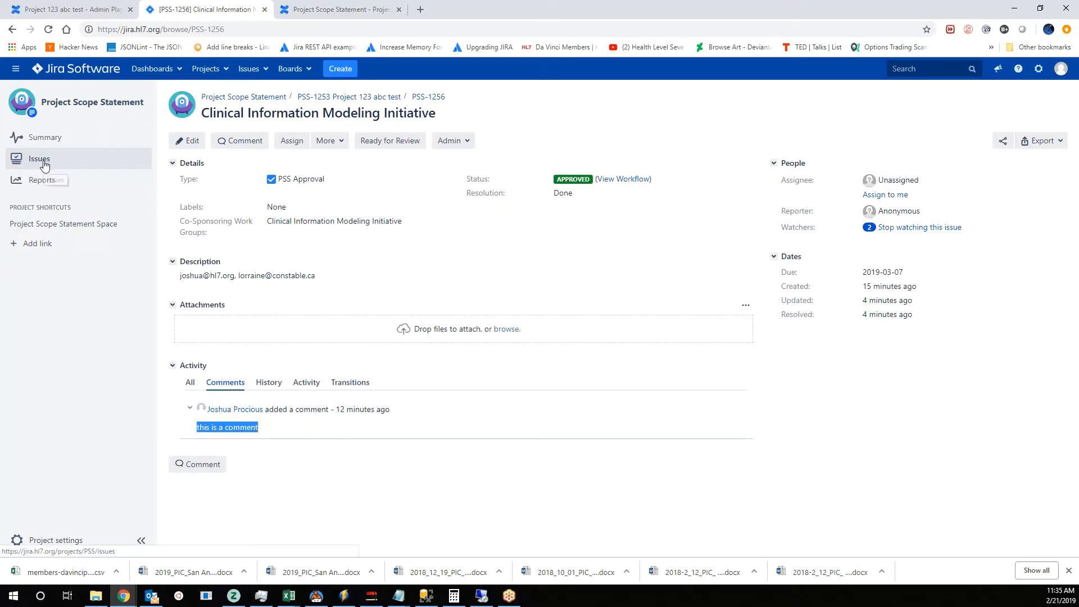
# - Return to the Project 123 abc test issue and examine its change history for the recorded field and status changes
pyautogui.click(69, 162)
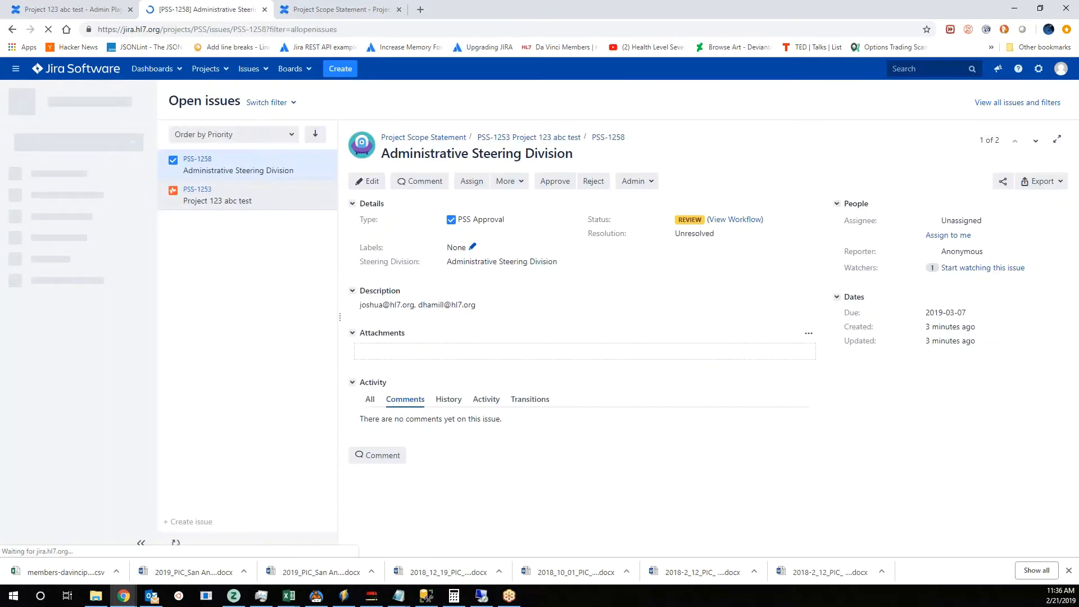
pyautogui.click(309, 203)
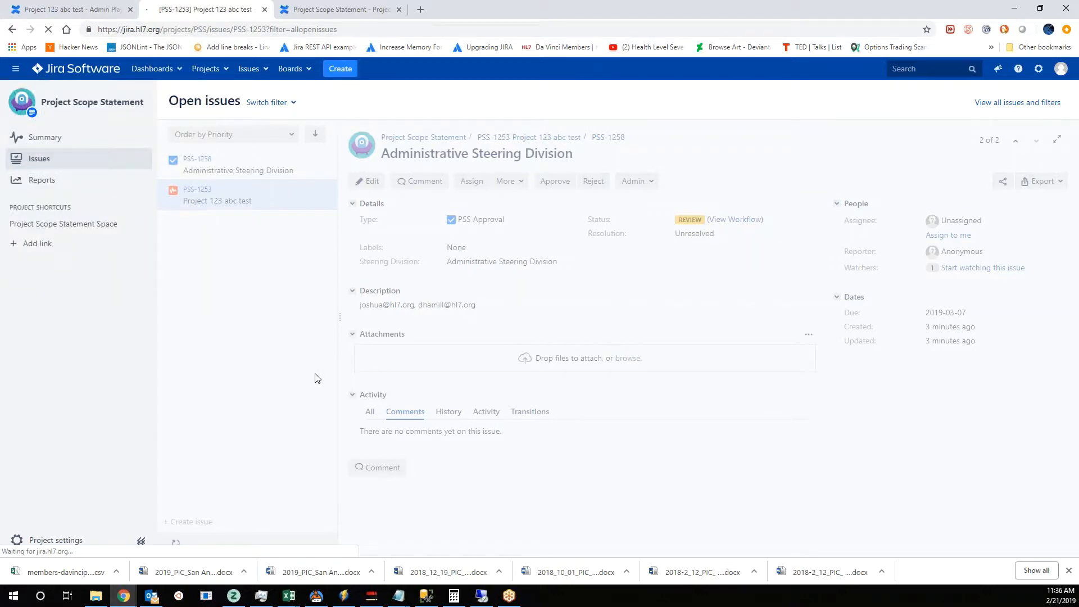
pyautogui.scroll(-3, 510, 467)
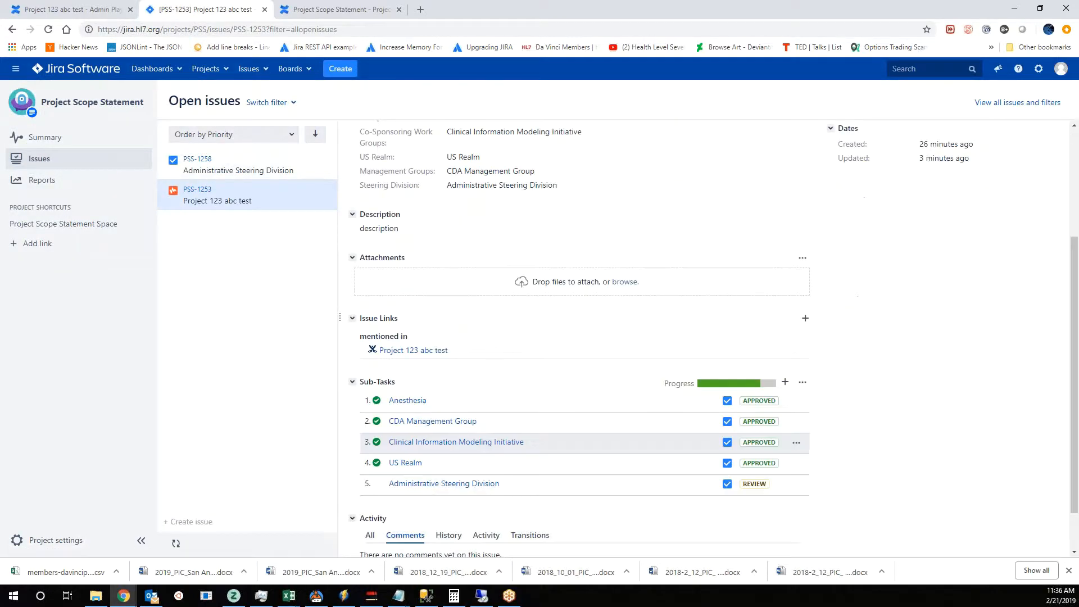
pyautogui.scroll(-1, 457, 420)
pyautogui.click(449, 481)
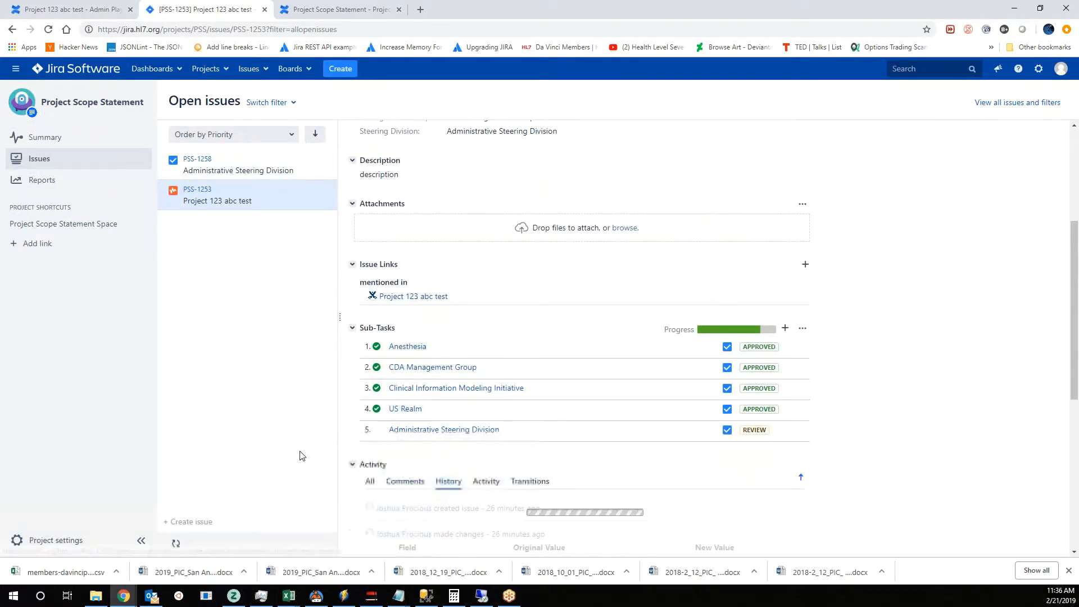
pyautogui.scroll(-6, 430, 433)
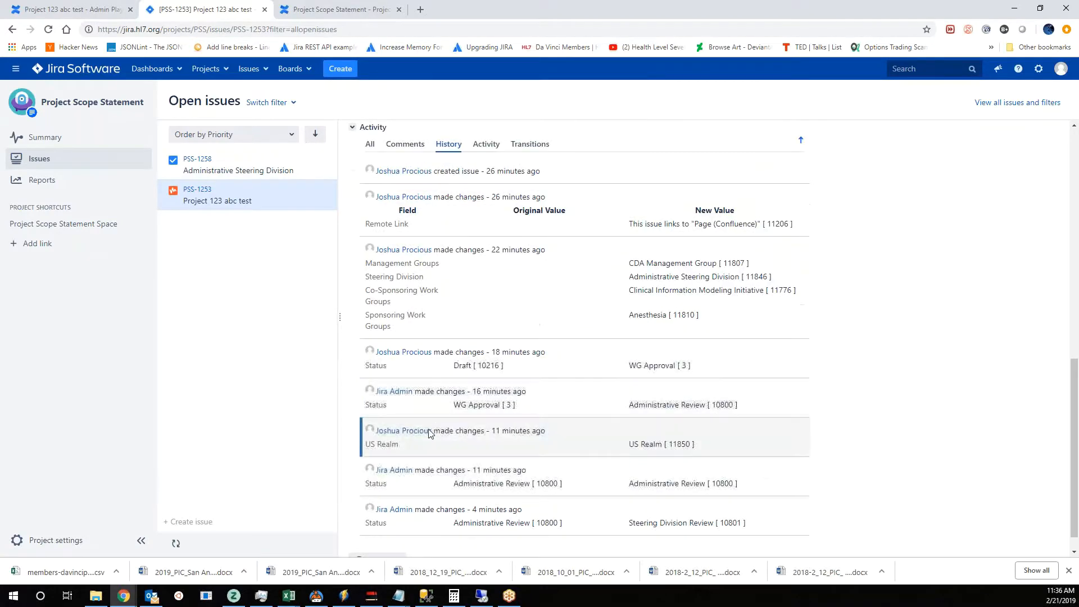
pyautogui.scroll(7, 428, 432)
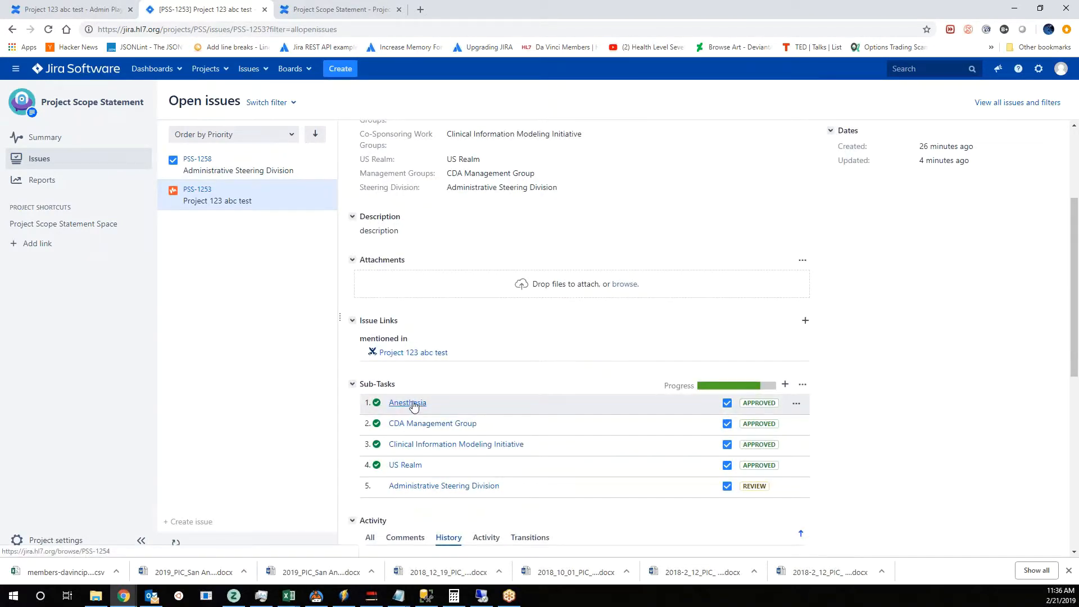
pyautogui.click(212, 195)
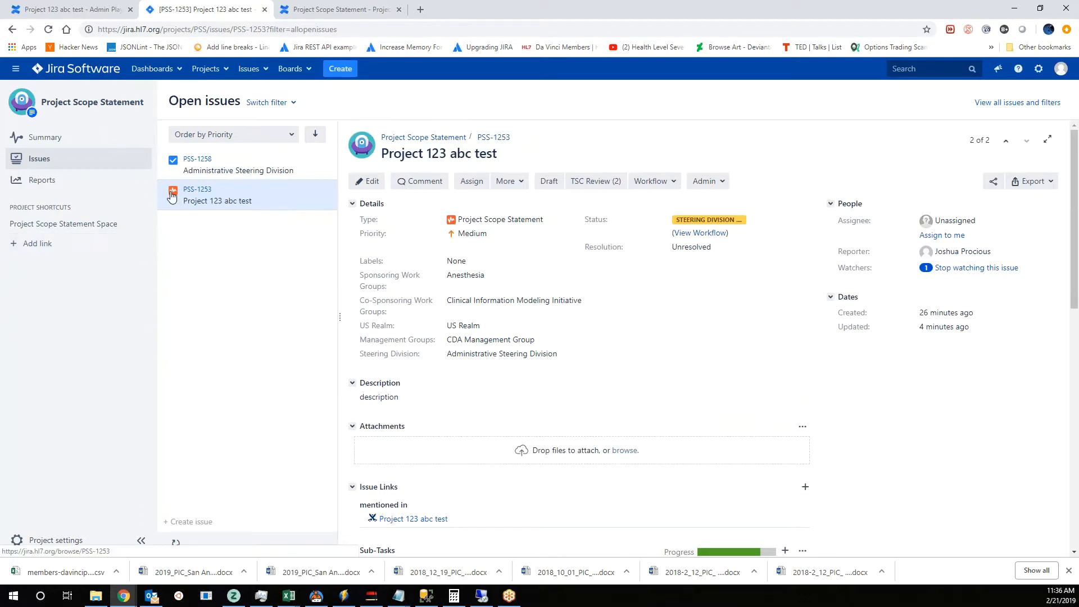
pyautogui.scroll(-10, 478, 254)
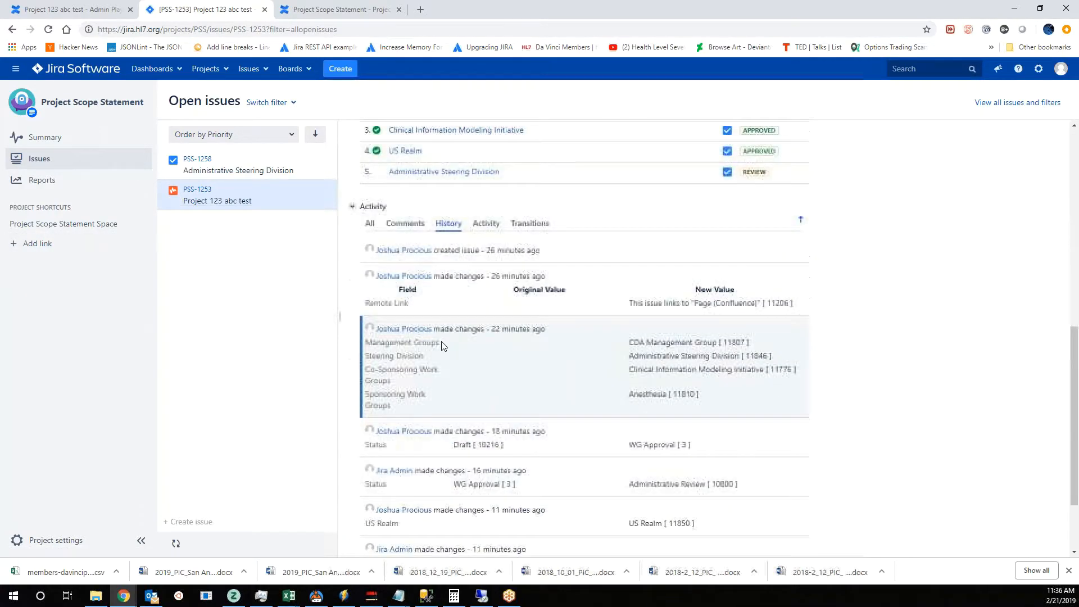
pyautogui.scroll(-2, 600, 437)
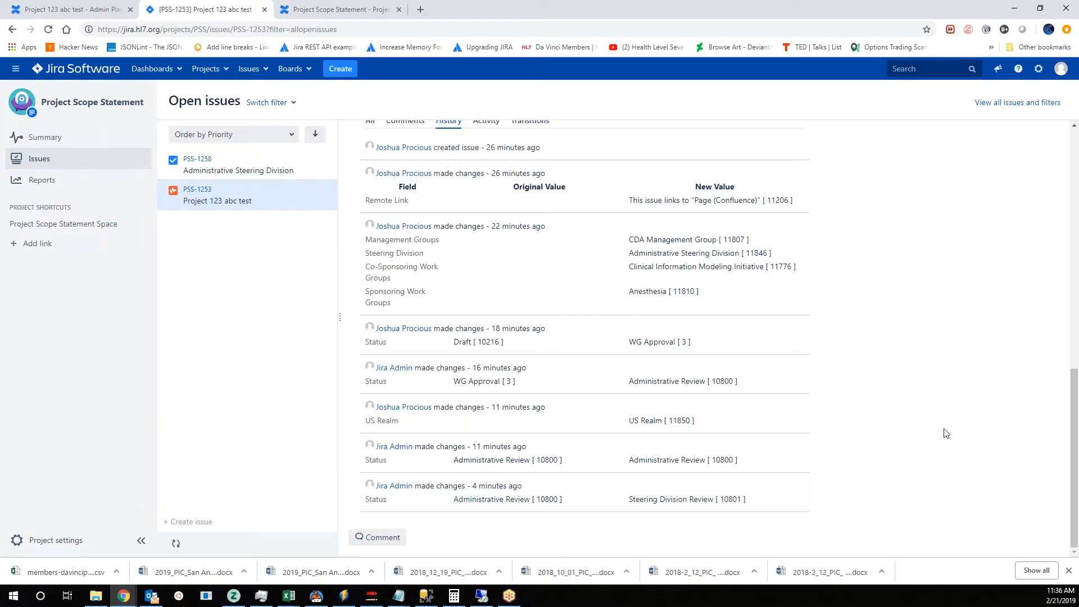
# - Review the project issue's sub-task list against its history and its current status and details
pyautogui.scroll(4, 955, 436)
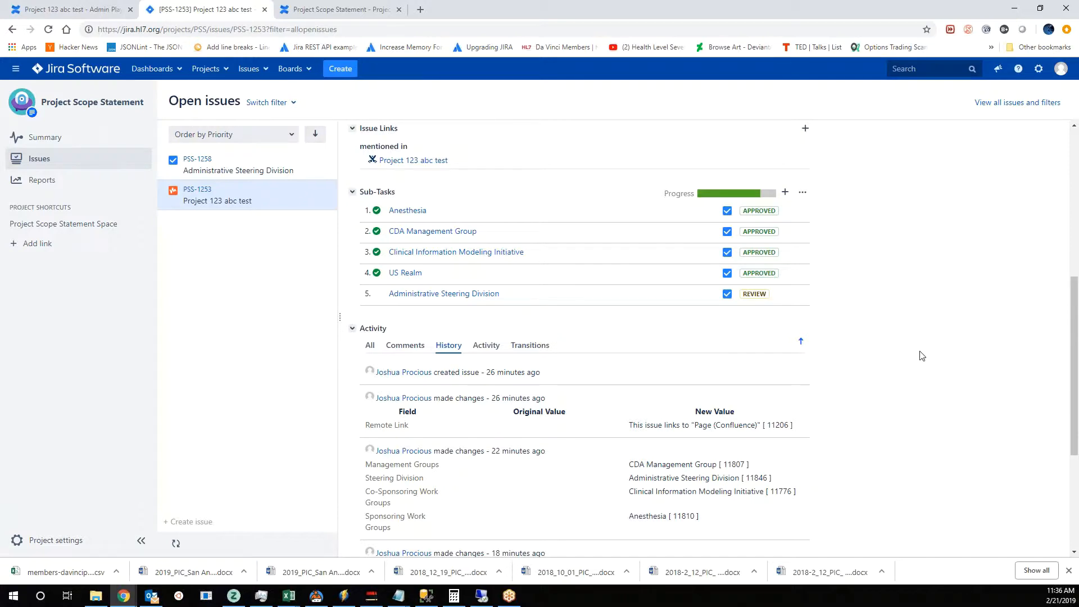
pyautogui.scroll(1, 908, 403)
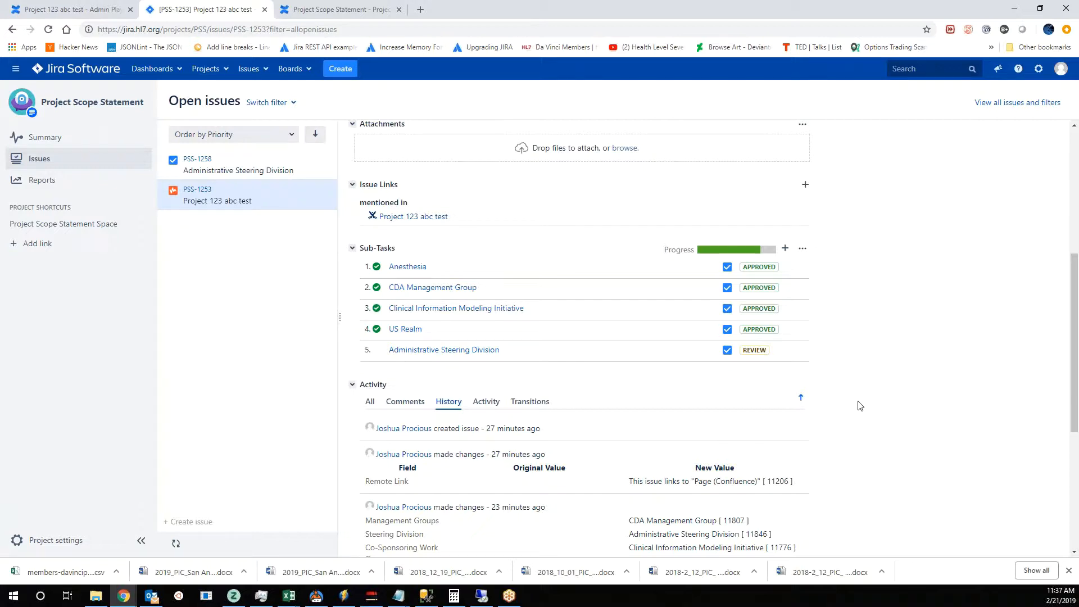
pyautogui.scroll(-4, 859, 405)
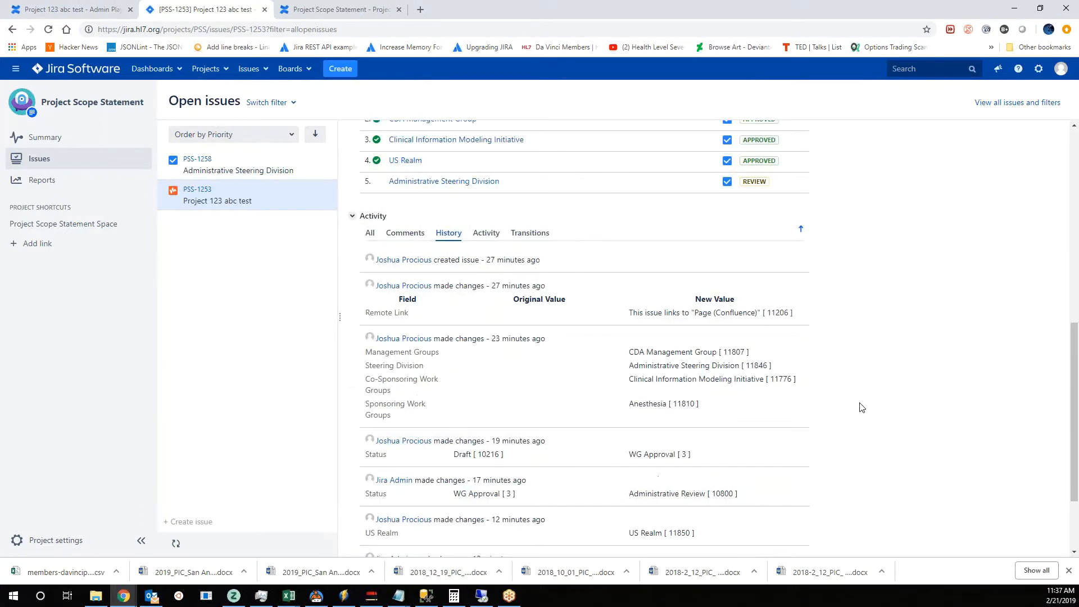
pyautogui.scroll(2, 859, 407)
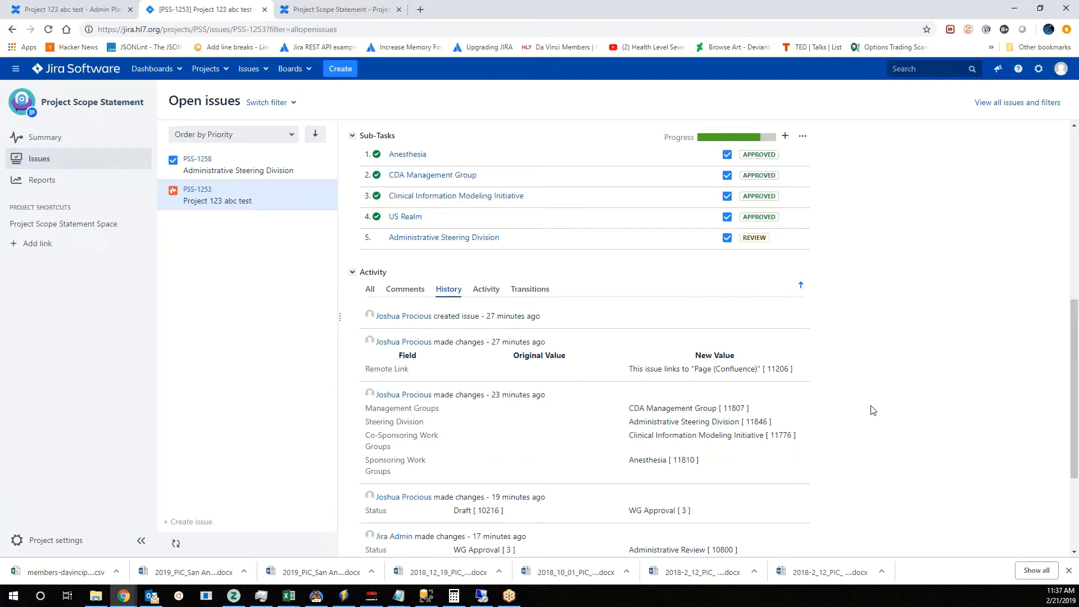
pyautogui.scroll(3, 883, 406)
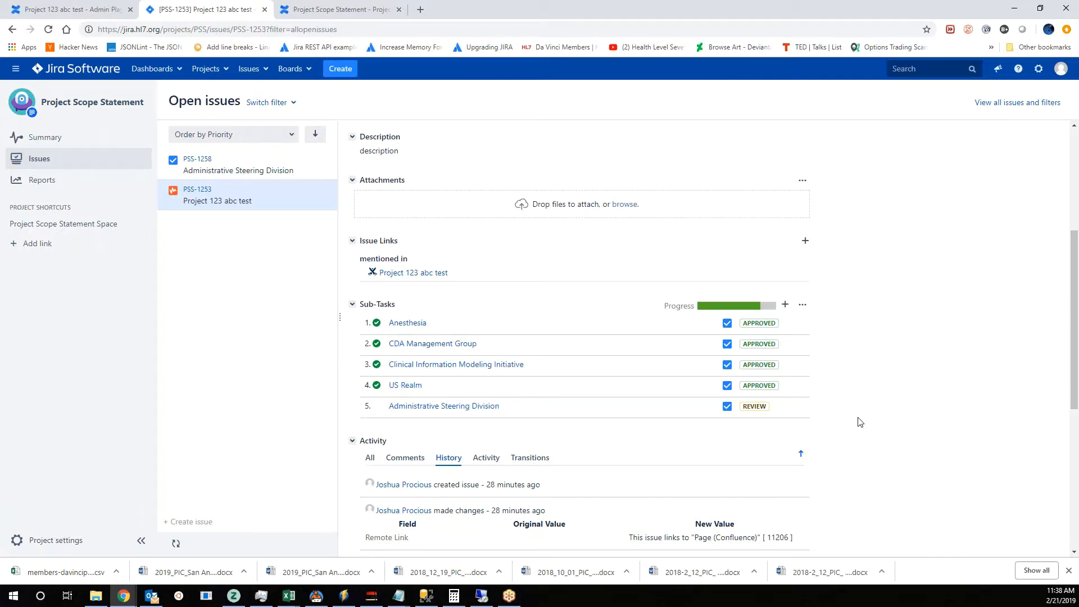
pyautogui.scroll(5, 858, 425)
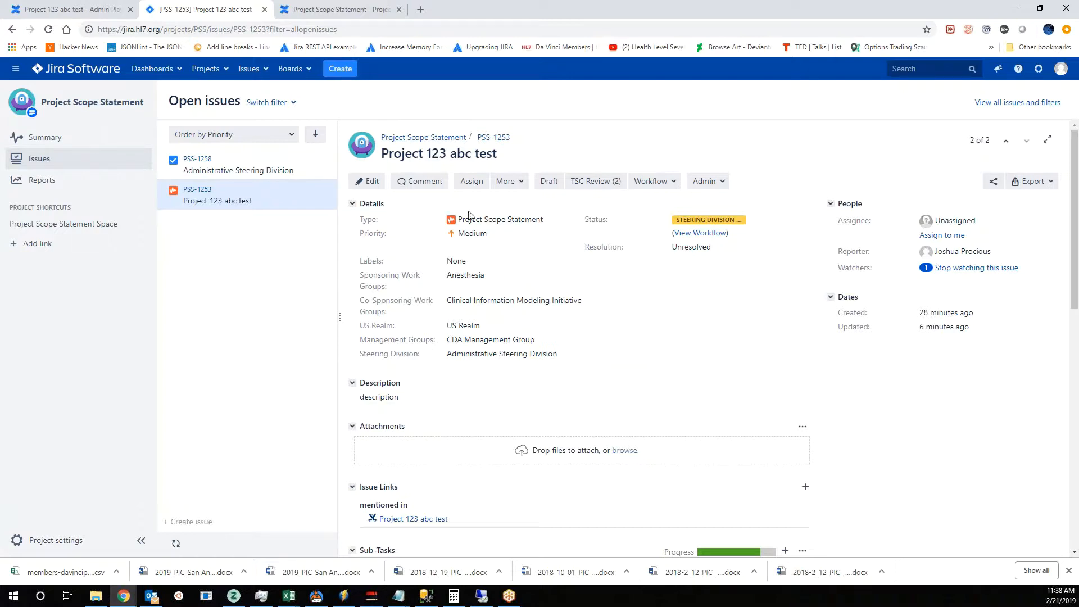
pyautogui.scroll(-6, 771, 421)
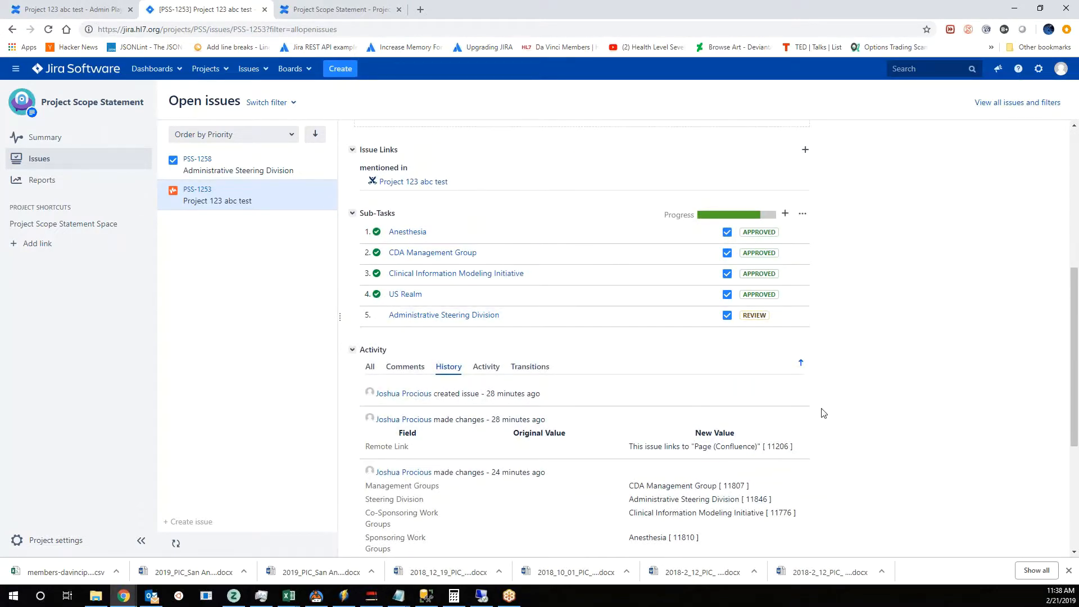
pyautogui.scroll(6, 860, 377)
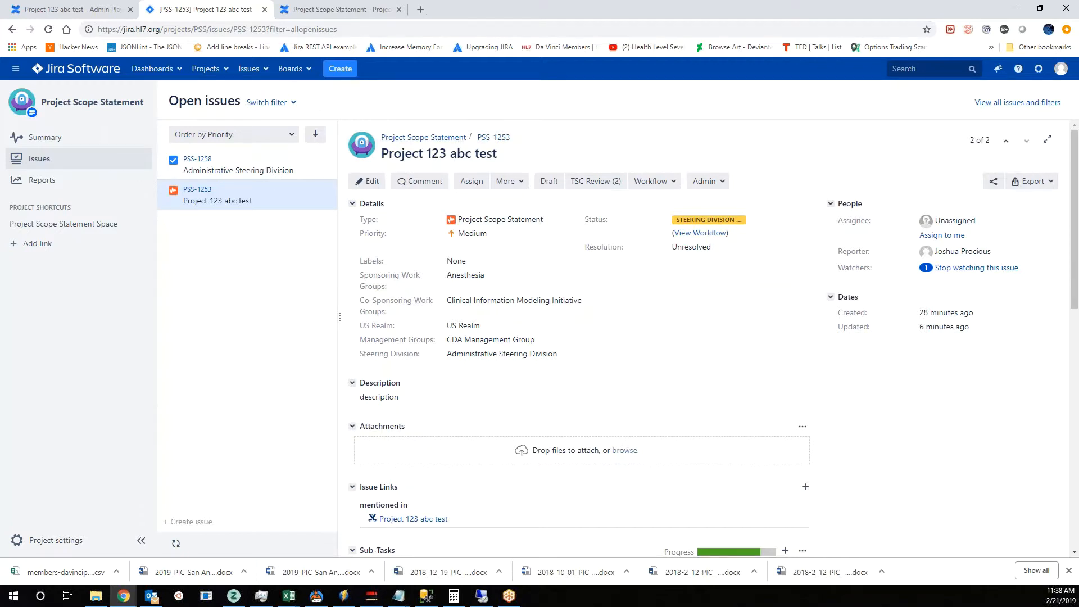
pyautogui.scroll(-4, 692, 393)
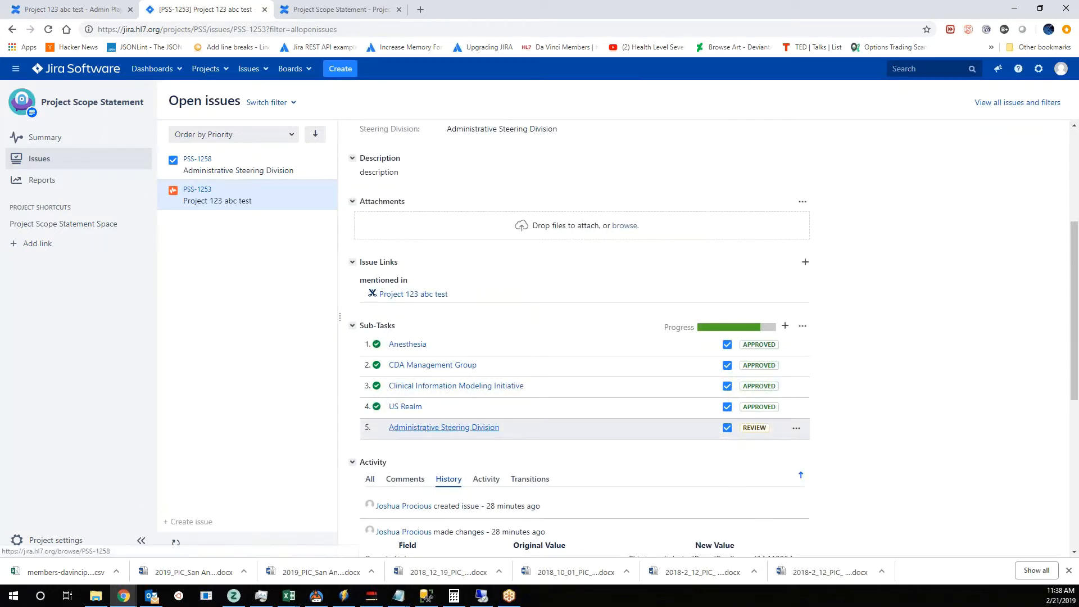
pyautogui.scroll(4, 556, 433)
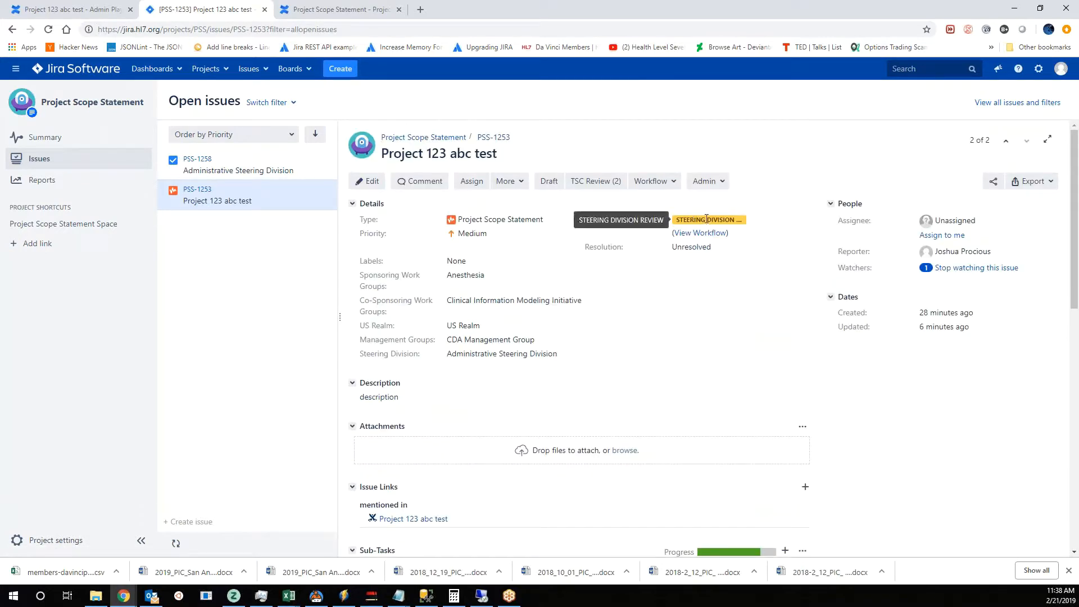
# - Approve the Administrative Steering Division sub-task with approval date 2019-02-21 and the comment "this is a comment from the SD"
pyautogui.scroll(-4, 464, 477)
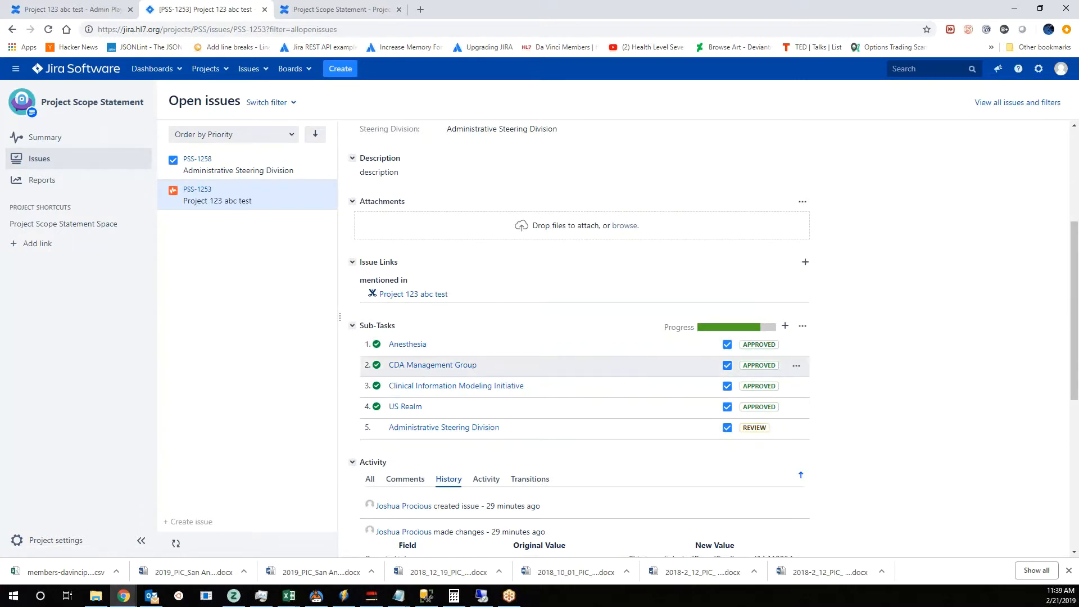
pyautogui.click(797, 430)
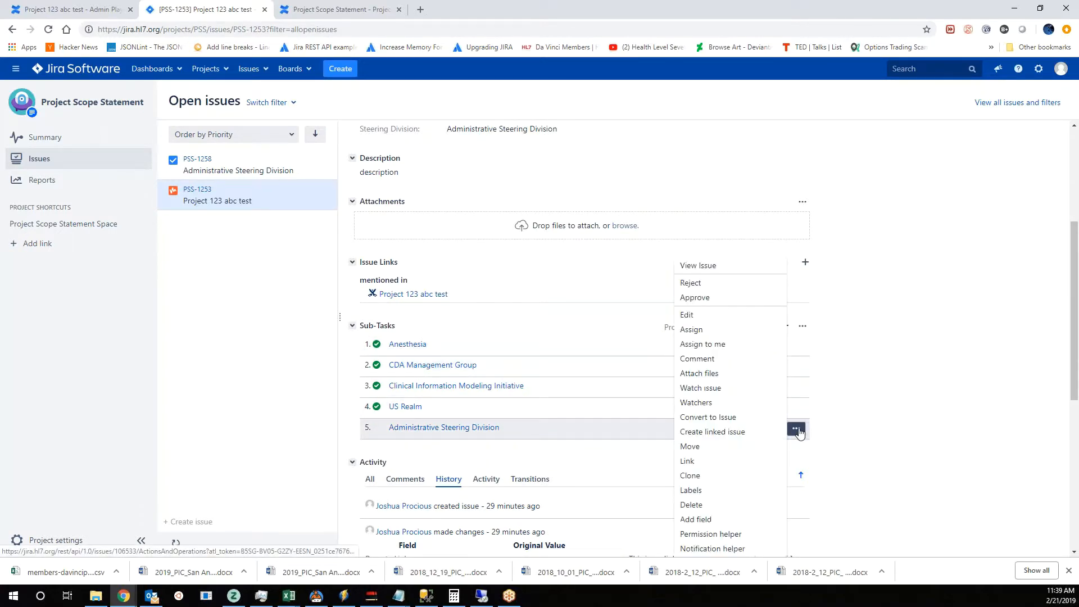
pyautogui.click(709, 298)
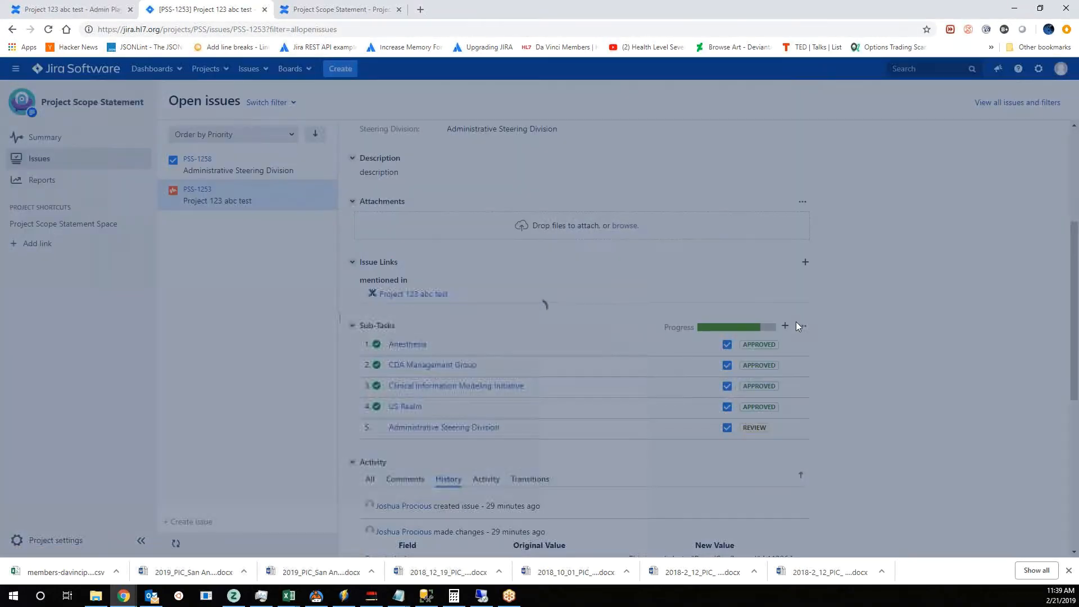
pyautogui.click(504, 229)
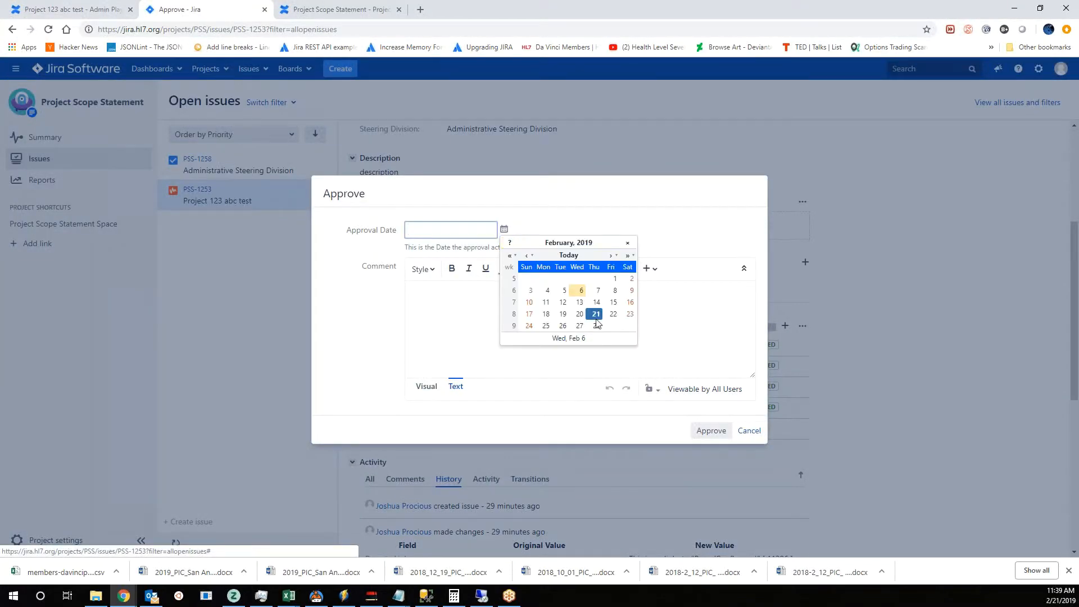
pyautogui.click(595, 317)
pyautogui.click(449, 306)
pyautogui.write('this is a comment')
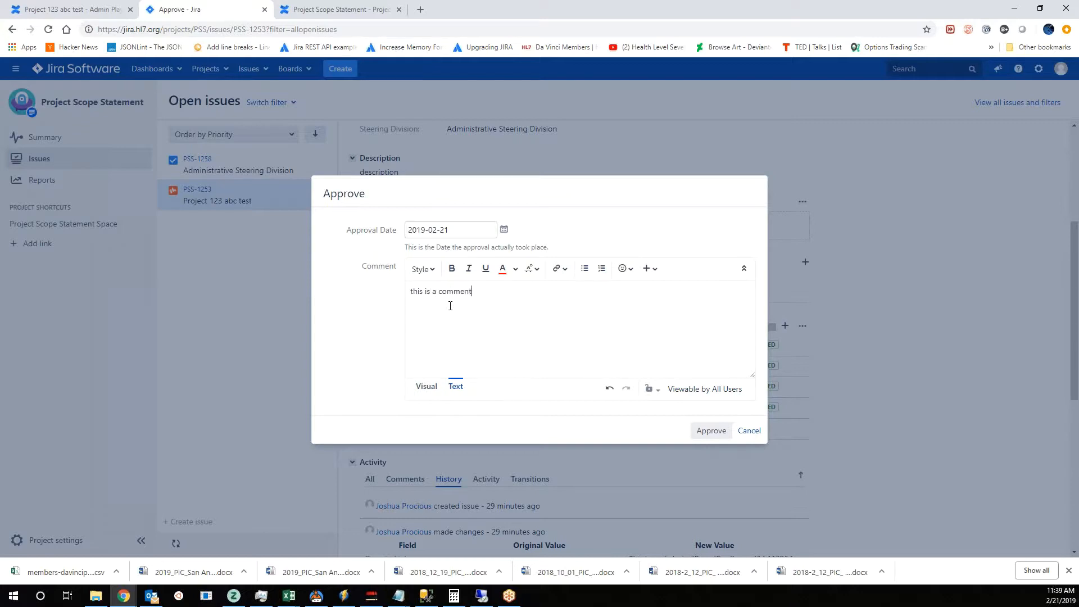
pyautogui.write(' from the SD')
pyautogui.click(711, 430)
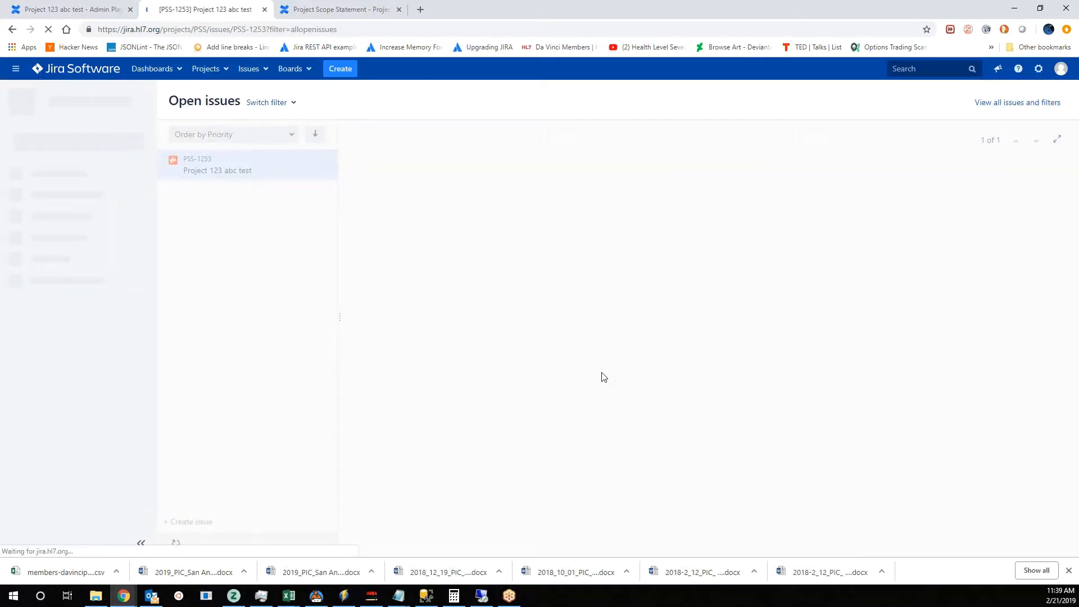
# - Check the project issue's sub-task approvals and status after the steering division approval, and view the issue's workflow diagram
pyautogui.scroll(-2, 817, 413)
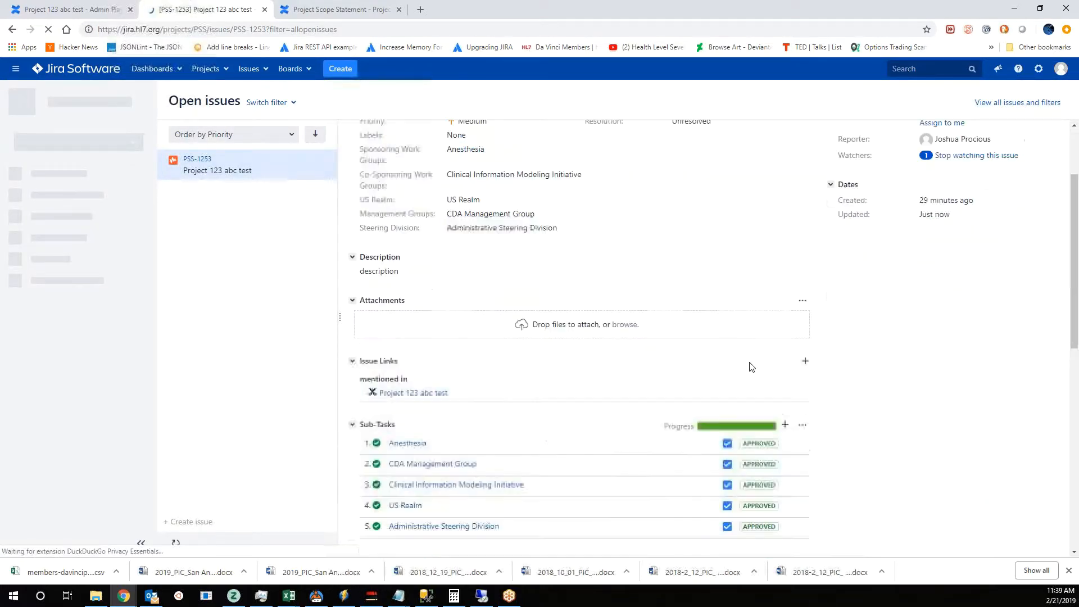
pyautogui.scroll(-4, 787, 408)
pyautogui.scroll(1, 618, 360)
pyautogui.scroll(1, 563, 388)
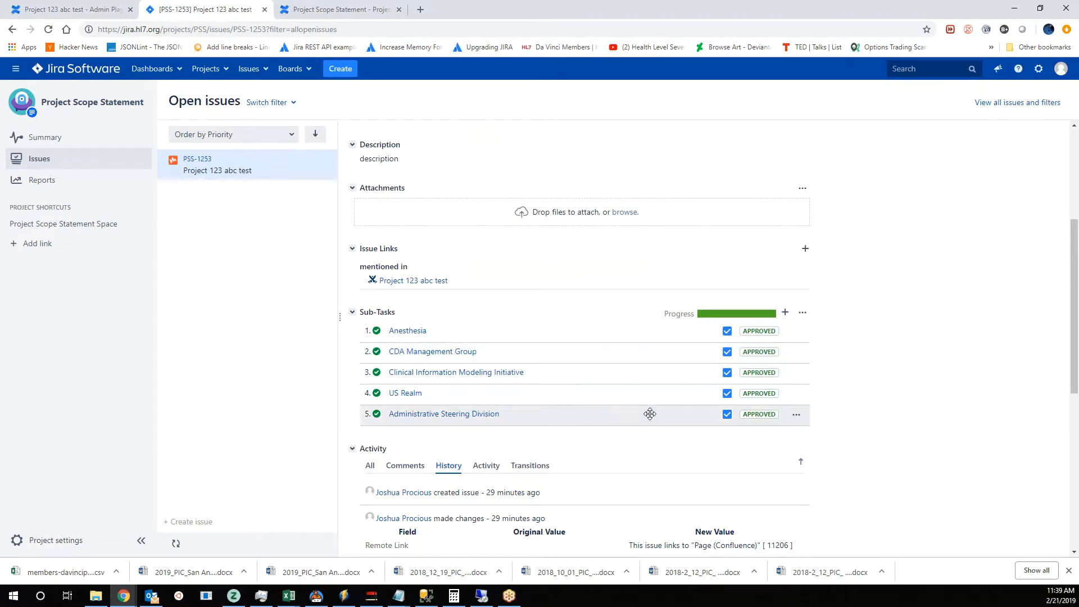
pyautogui.scroll(4, 705, 415)
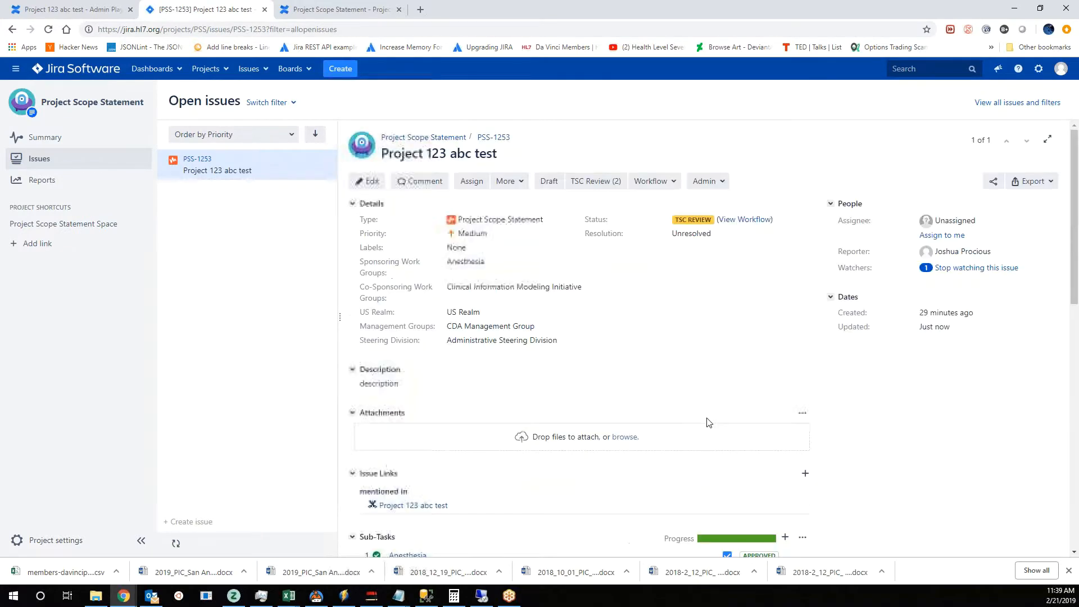
pyautogui.click(745, 220)
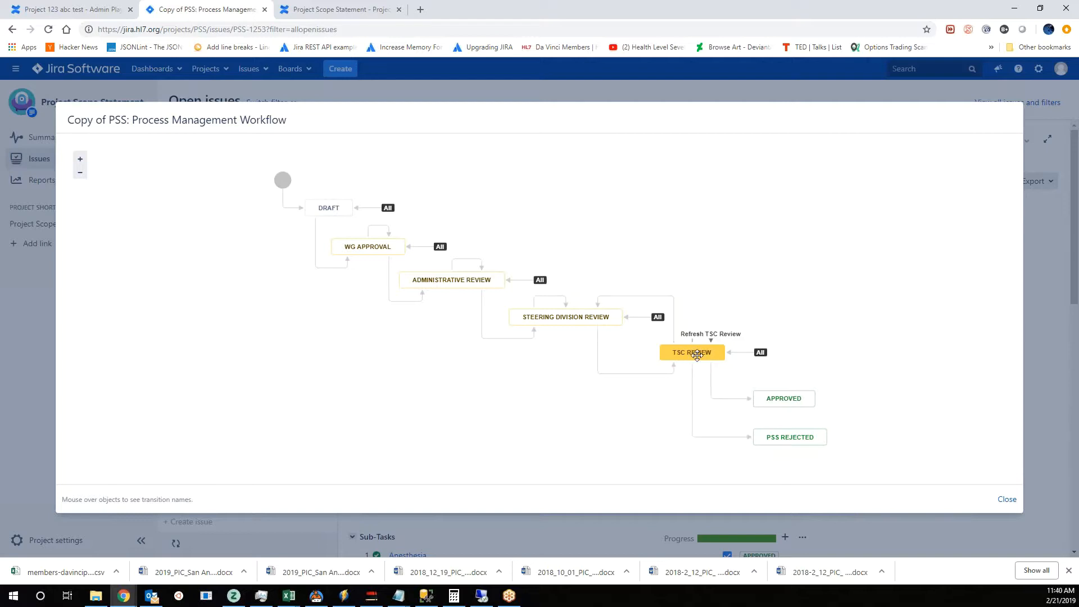
# - Review the workflow transitions available for the project issue and examine its process diagram again
pyautogui.click(1007, 499)
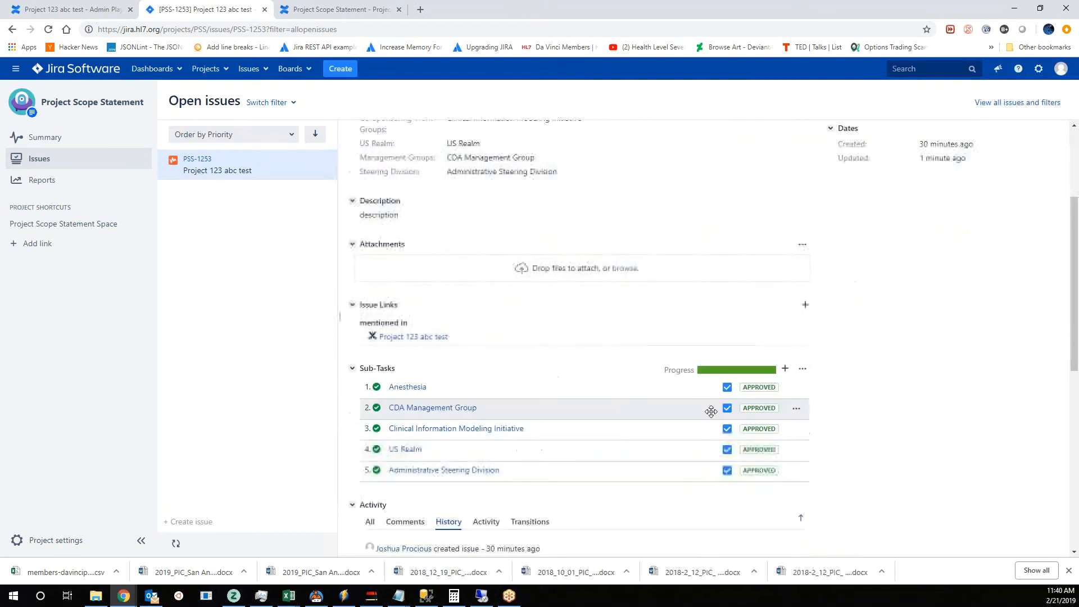
pyautogui.click(660, 183)
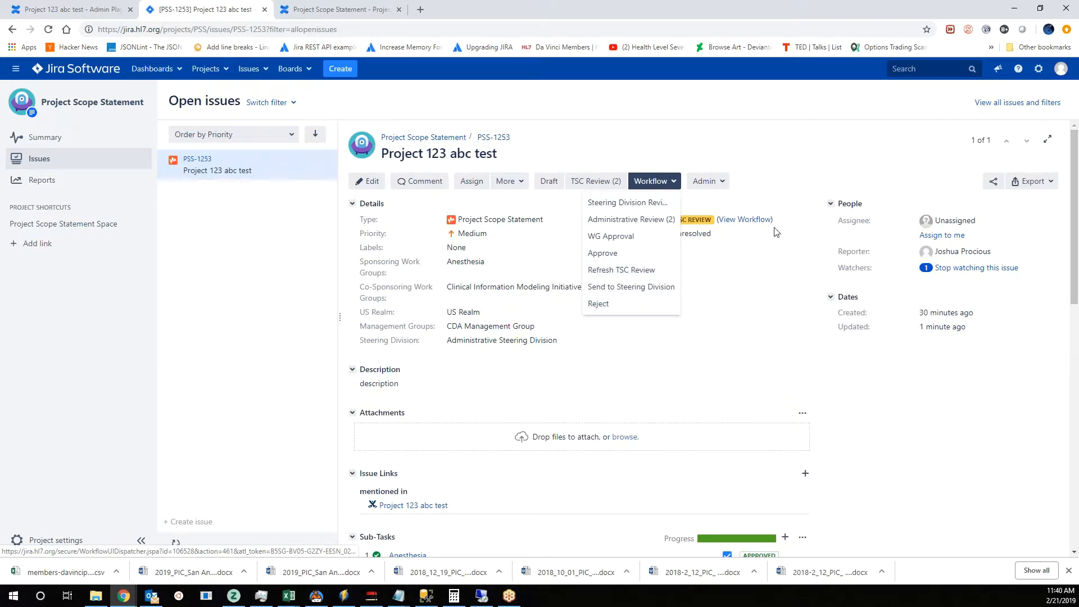
pyautogui.click(744, 220)
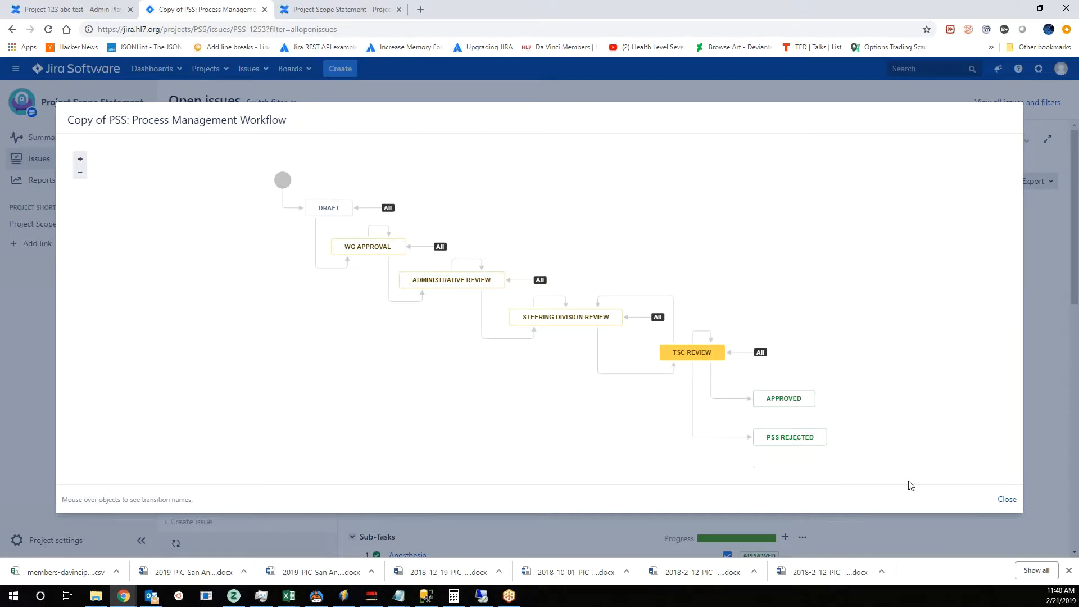
pyautogui.click(1007, 500)
# - Compare the project issue's details and status with the approval states in its sub-task list
pyautogui.scroll(-8, 880, 422)
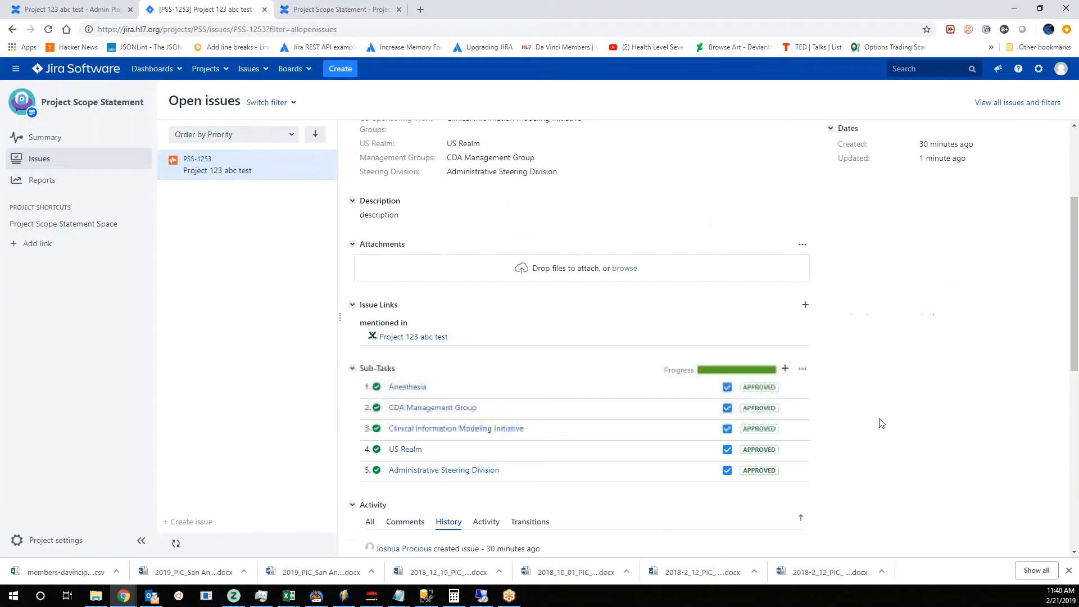
pyautogui.scroll(3, 391, 373)
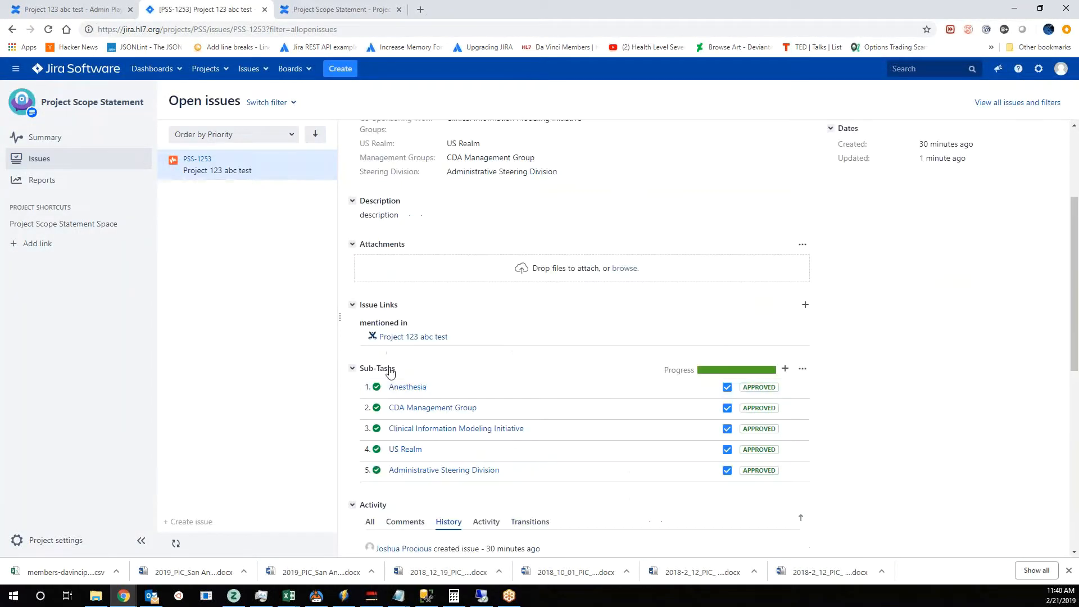
pyautogui.scroll(3, 818, 389)
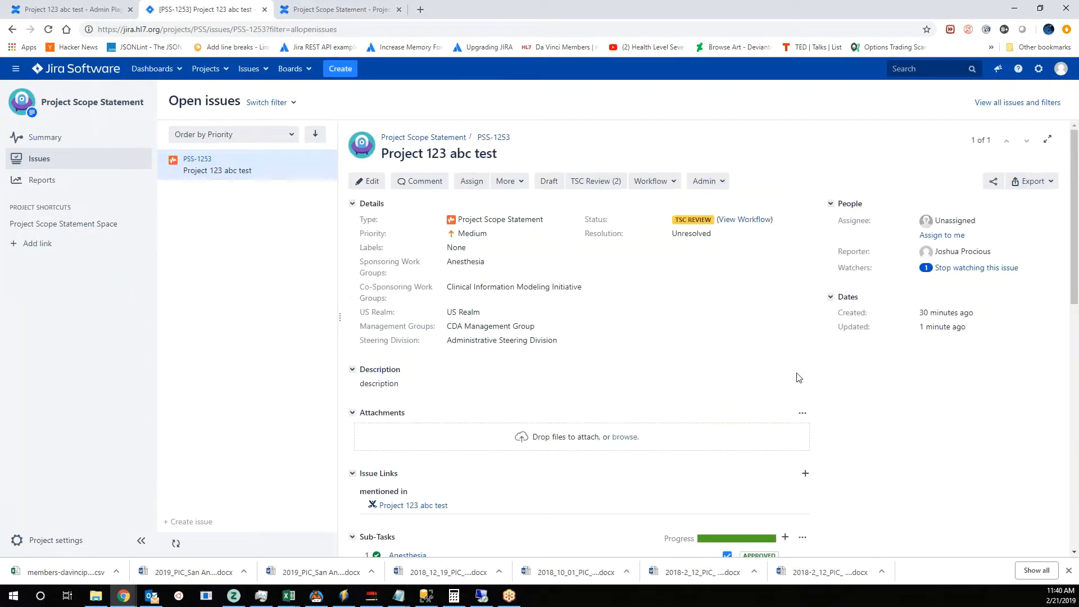
pyautogui.scroll(-3, 719, 359)
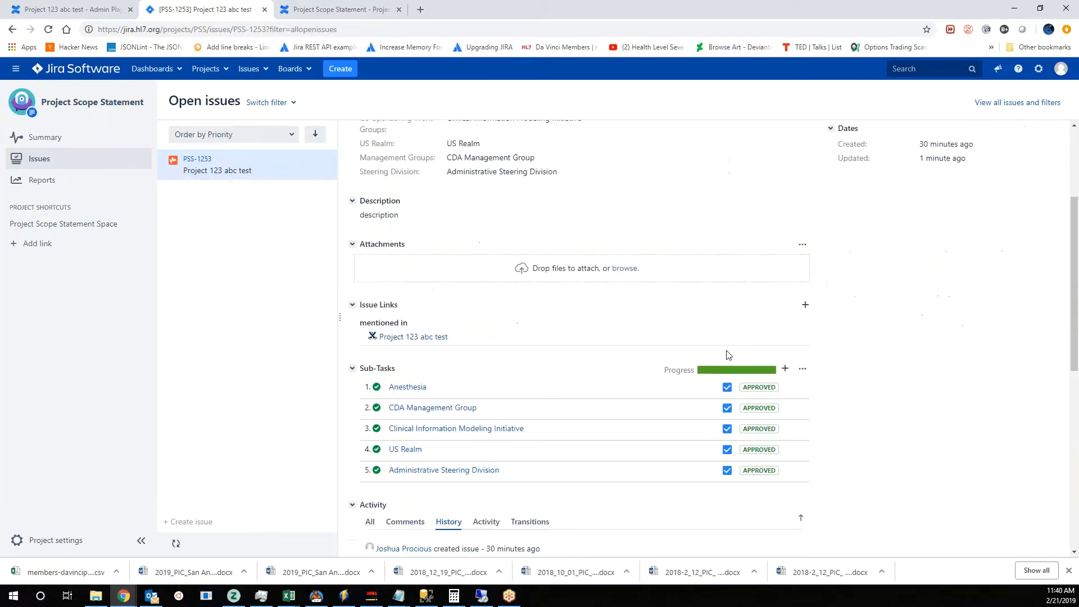
pyautogui.scroll(-1, 837, 371)
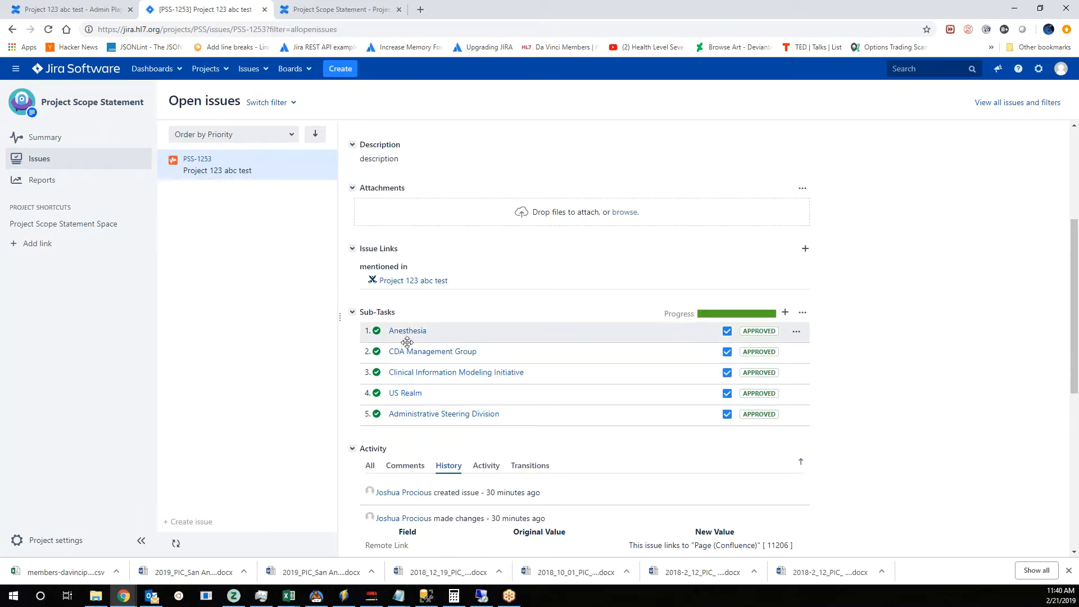
pyautogui.scroll(-5, 596, 449)
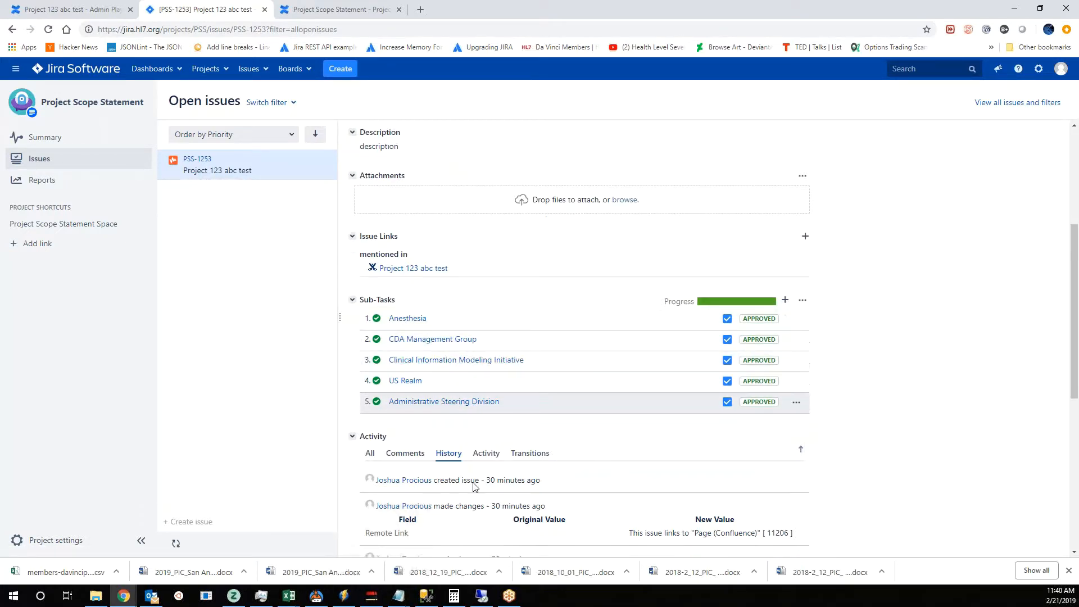
pyautogui.scroll(6, 602, 476)
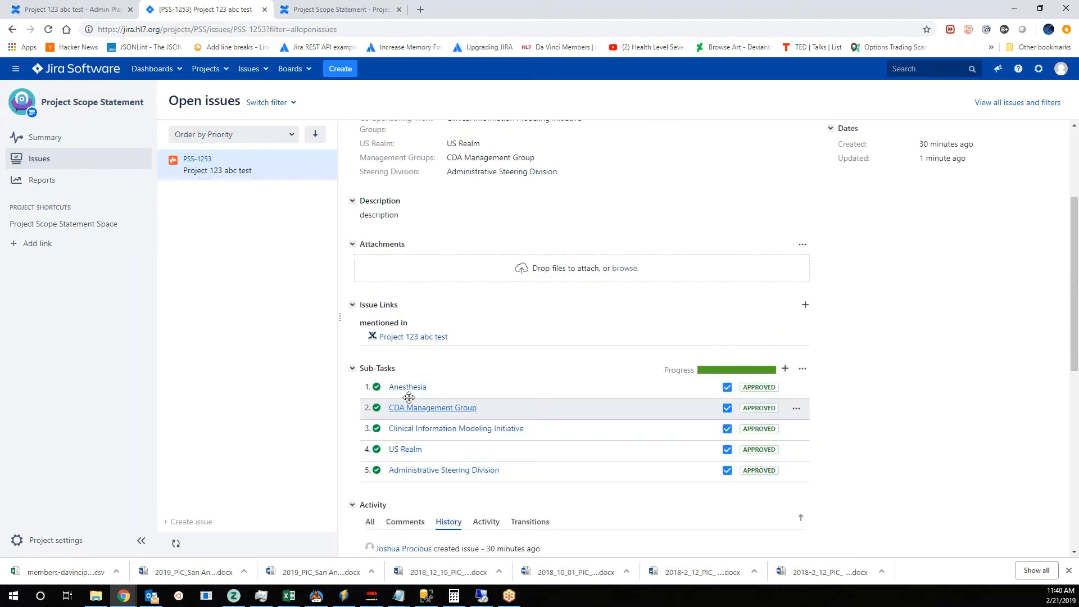
# - View the linked Project 123 abc test page in Confluence and return to its Jira issue
pyautogui.click(413, 338)
pyautogui.scroll(2, 460, 433)
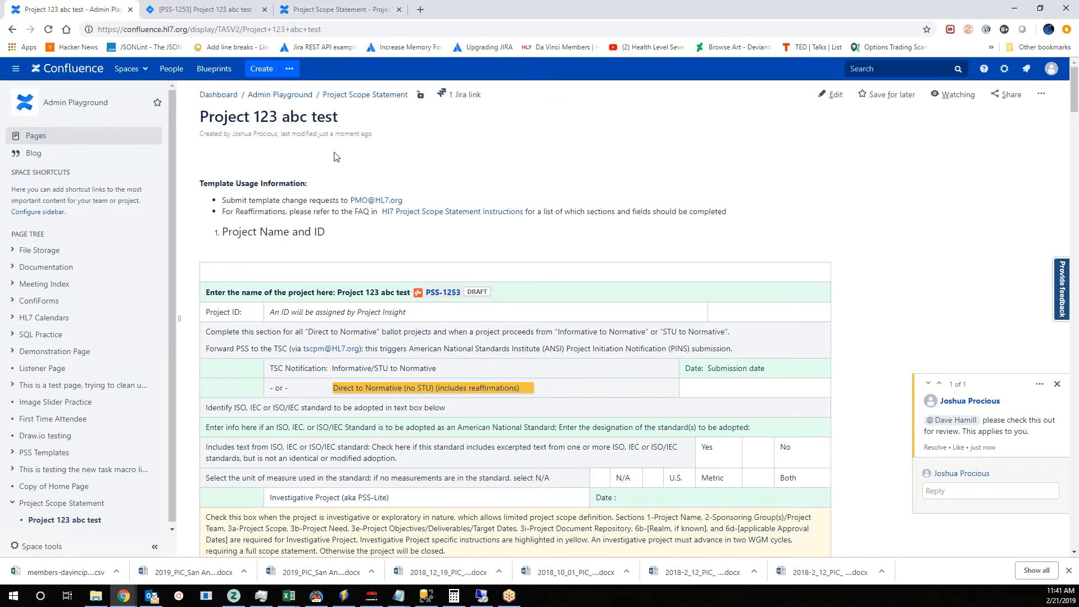
pyautogui.click(236, 9)
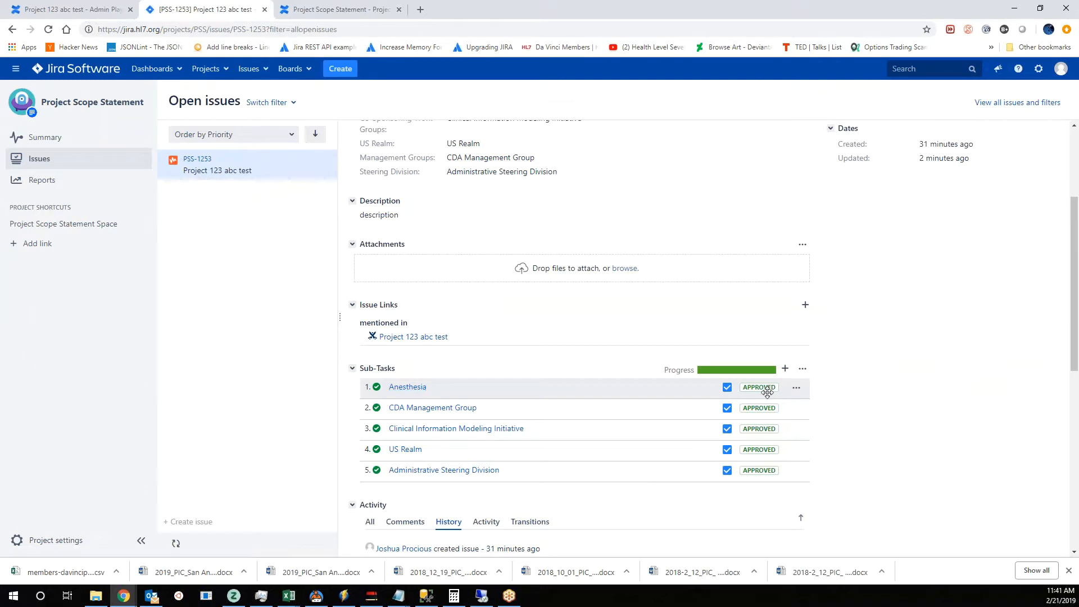
# - Send the Anesthesia sub-task back for review and check the project issue's status against its sub-tasks
pyautogui.click(797, 388)
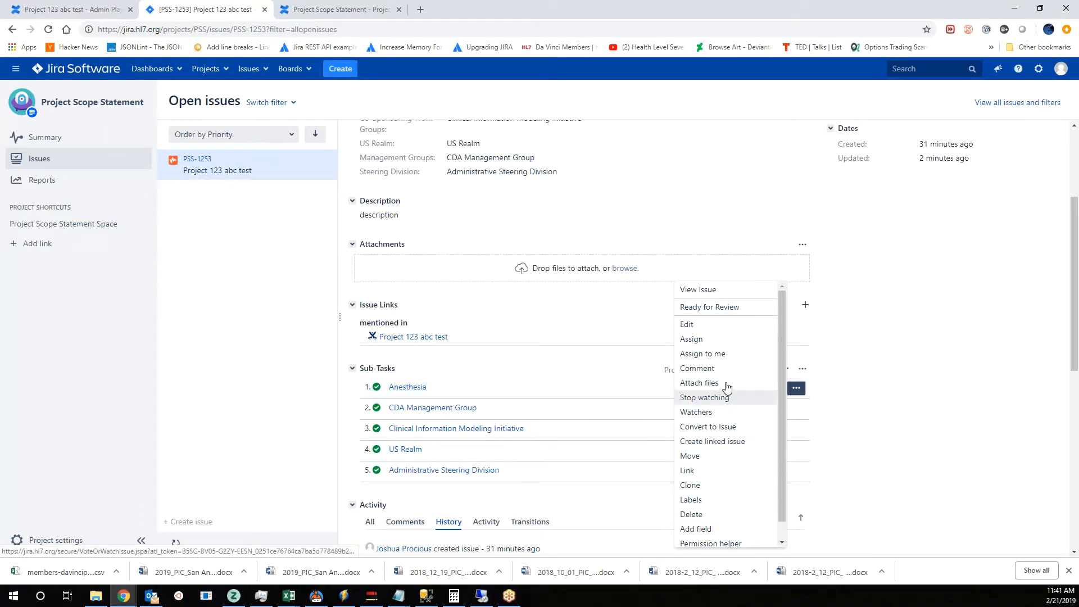
pyautogui.click(732, 309)
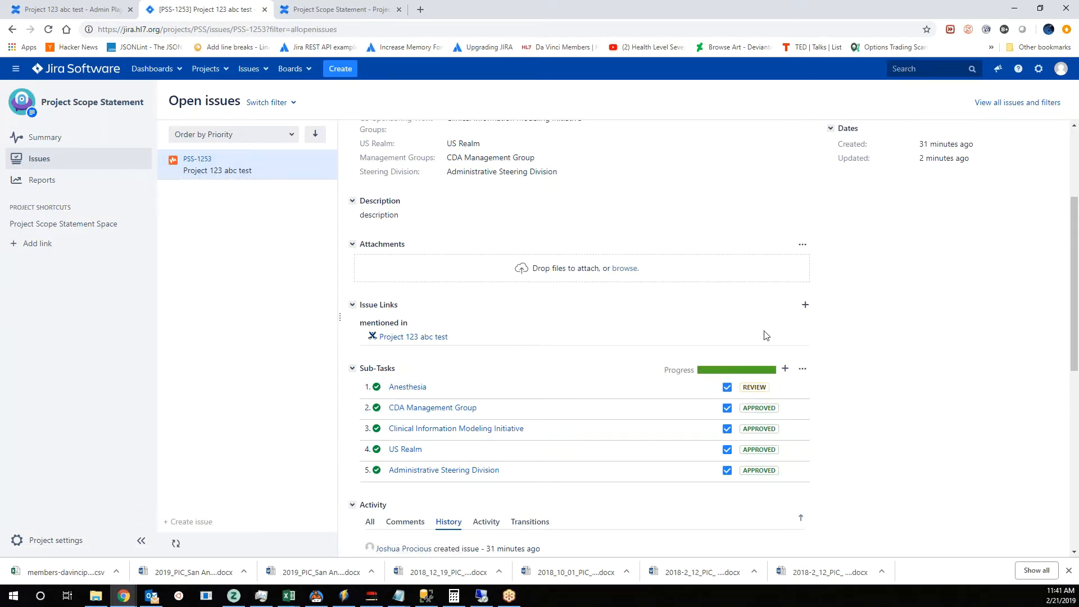
pyautogui.scroll(3, 749, 243)
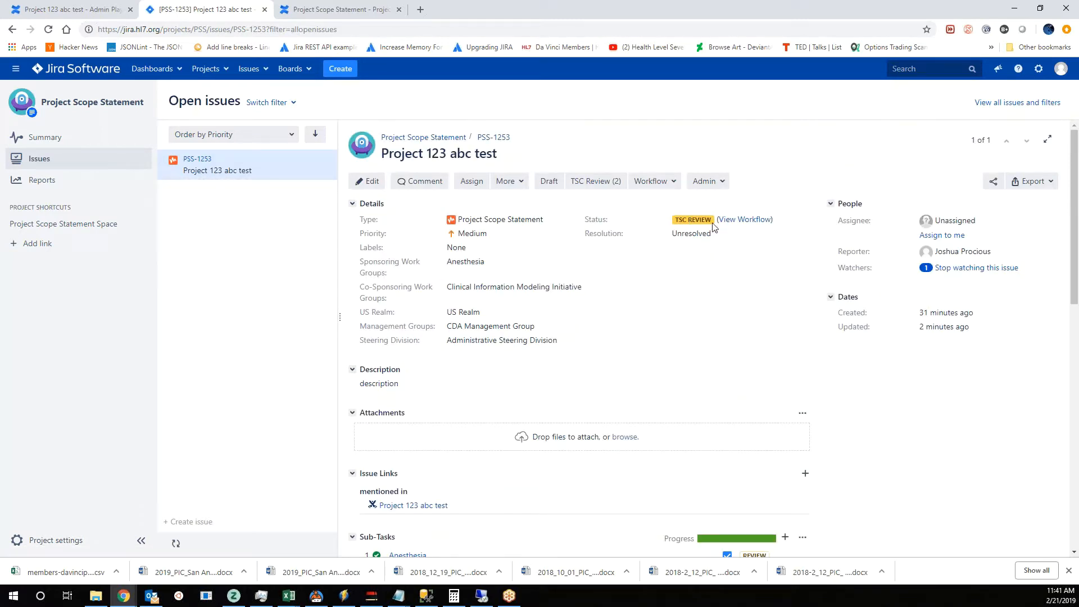
pyautogui.scroll(-3, 719, 331)
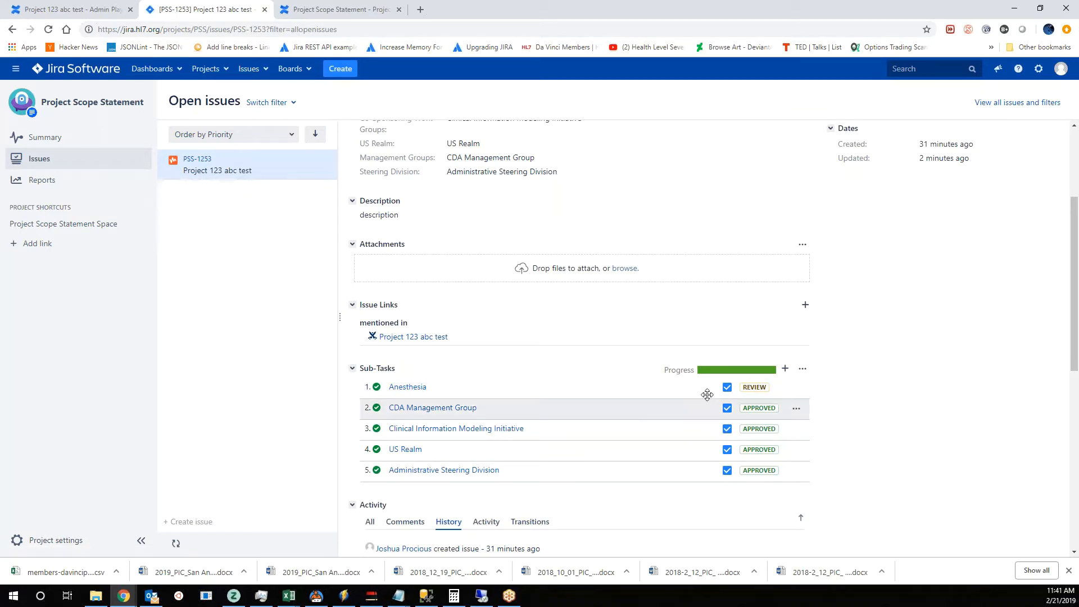
pyautogui.scroll(3, 849, 378)
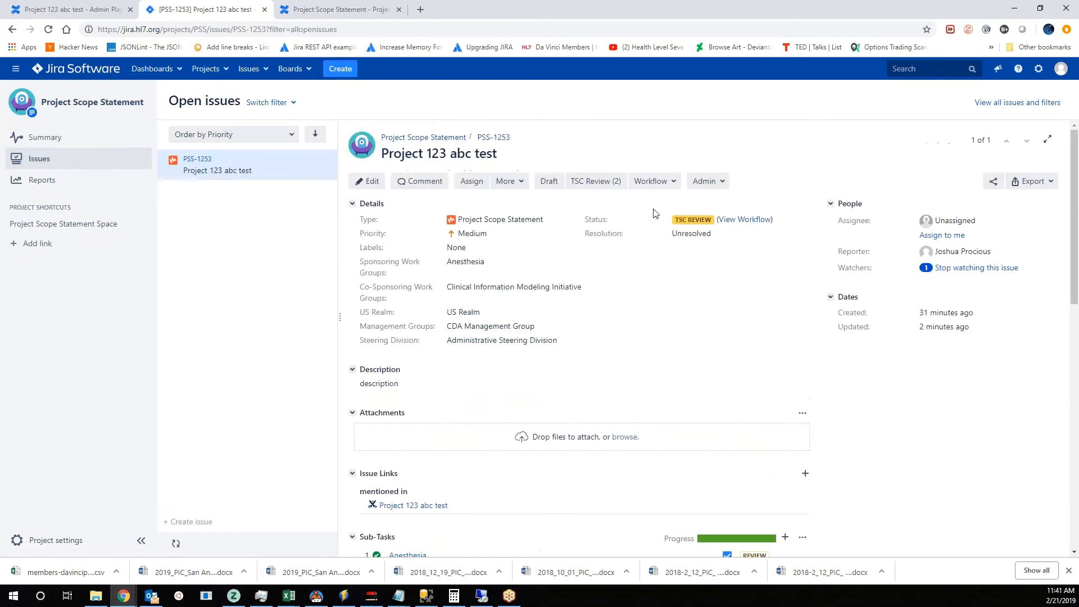
pyautogui.scroll(-3, 777, 387)
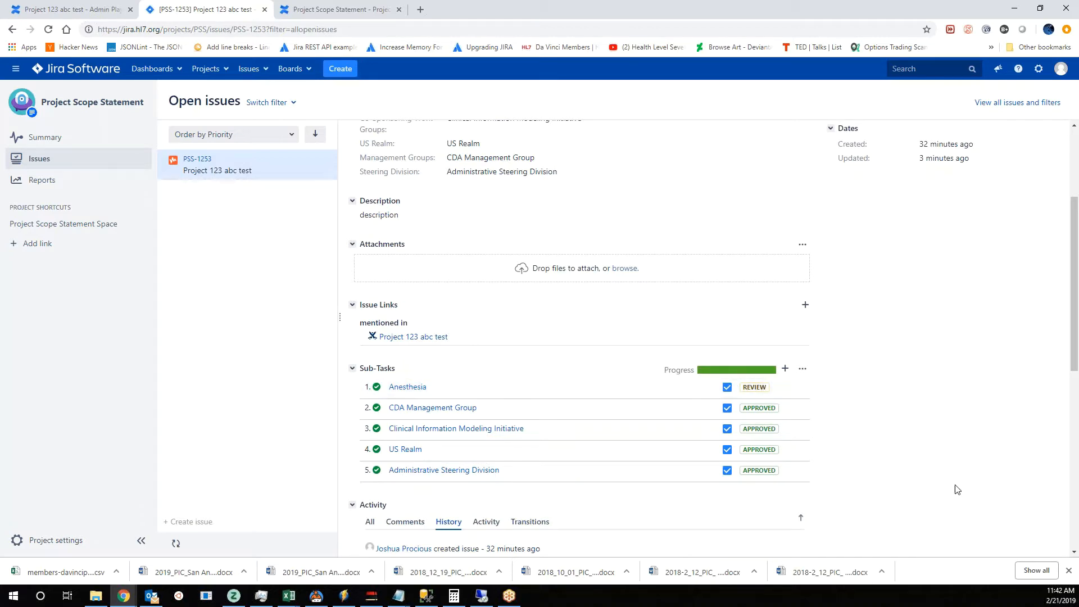
pyautogui.scroll(3, 697, 416)
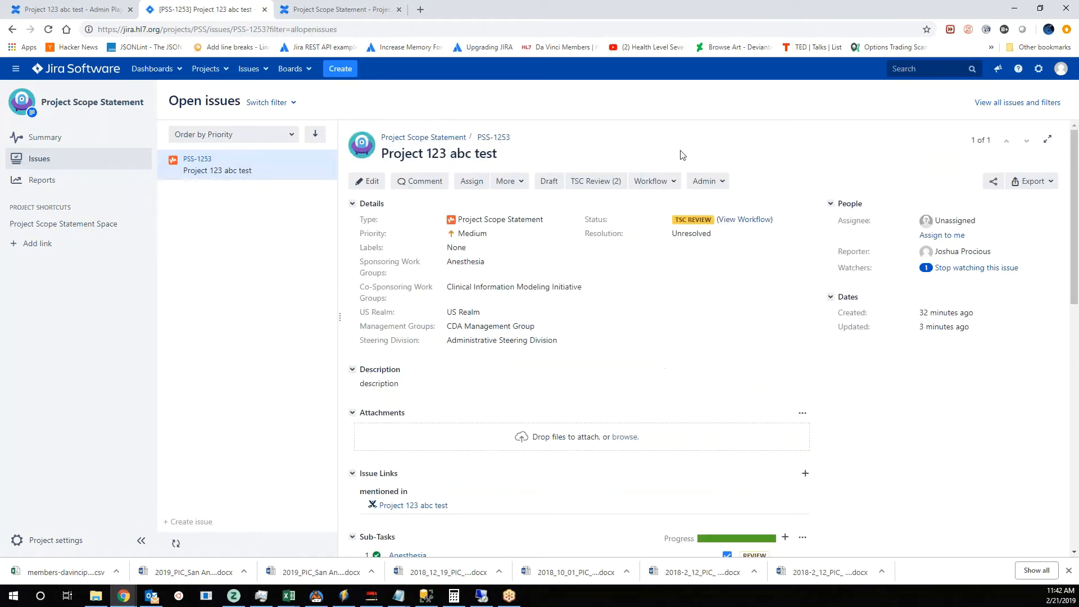
pyautogui.scroll(-3, 747, 365)
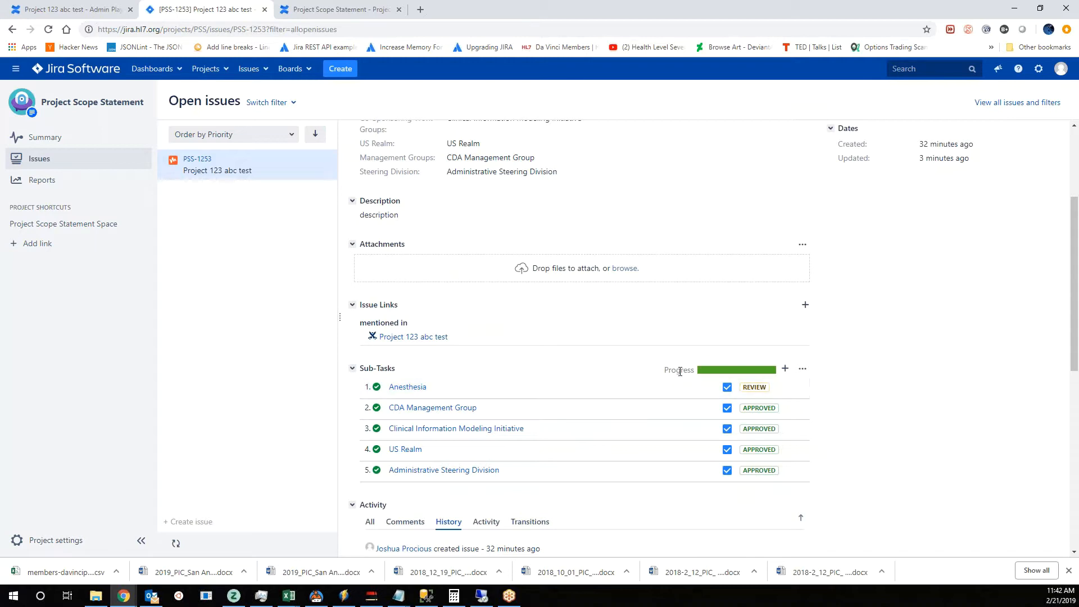
# - Approve the Anesthesia sub-task again with approval date 2019-02-21 and no comment
pyautogui.click(796, 389)
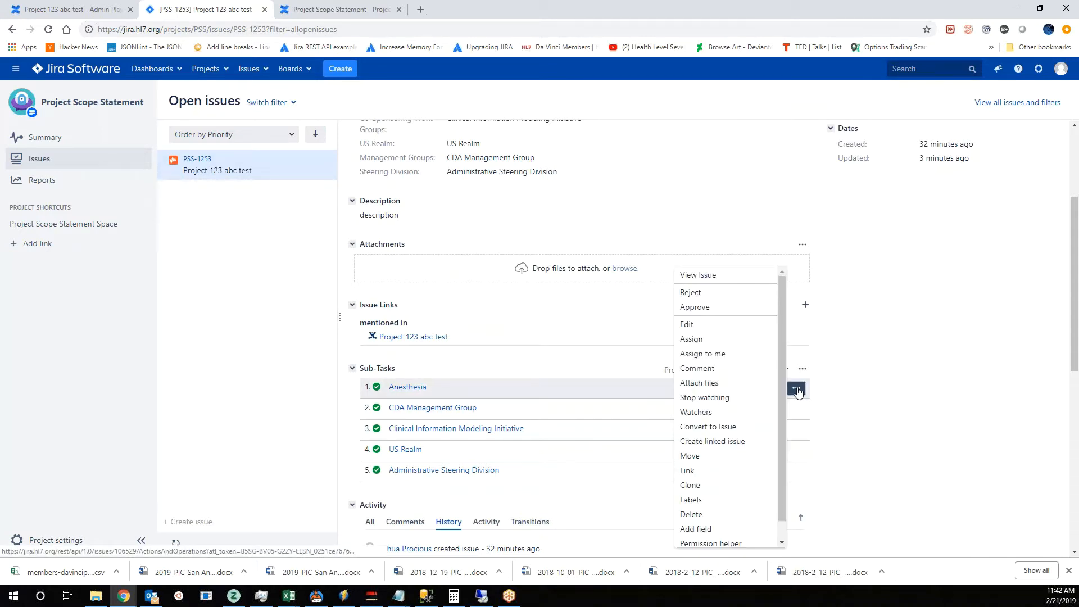
pyautogui.click(711, 307)
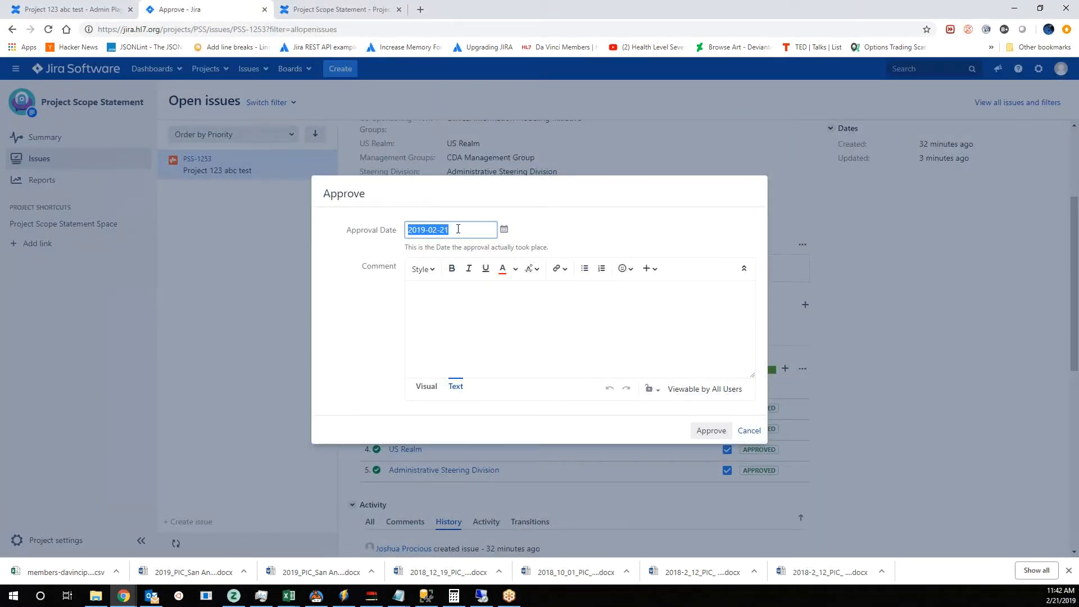
pyautogui.click(713, 430)
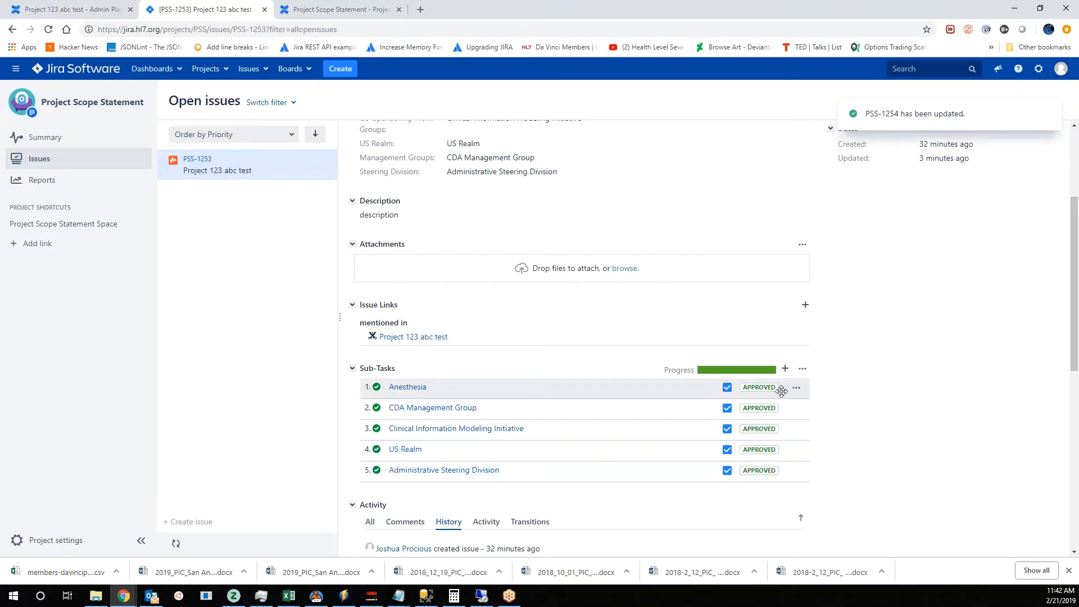
# - Approve the Project 123 abc test issue with approval date 2019-02-21 and the comment "final approval"
pyautogui.scroll(3, 782, 392)
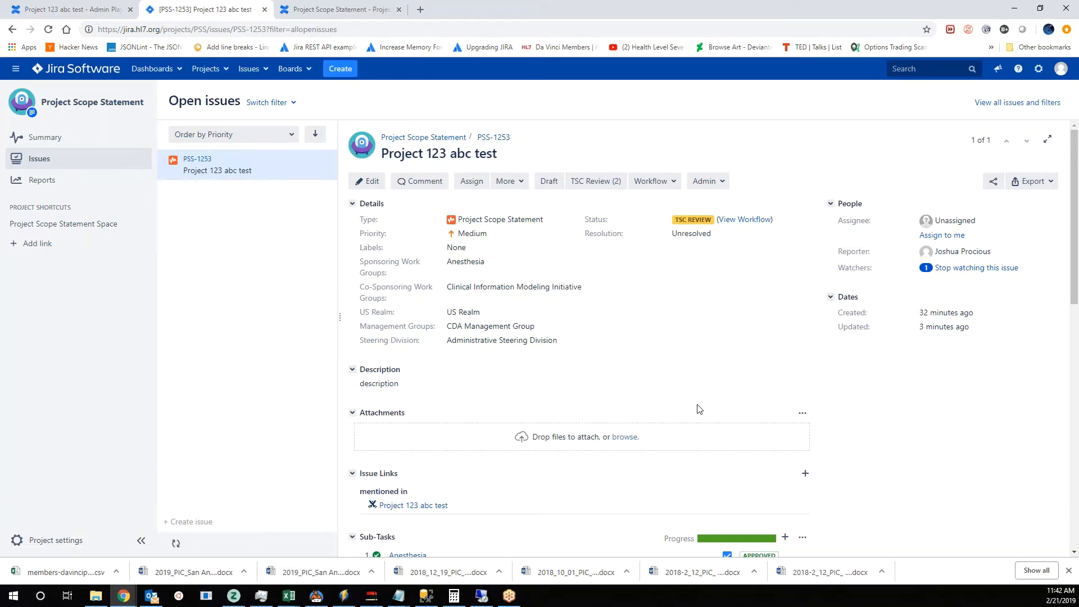
pyautogui.scroll(-2, 699, 409)
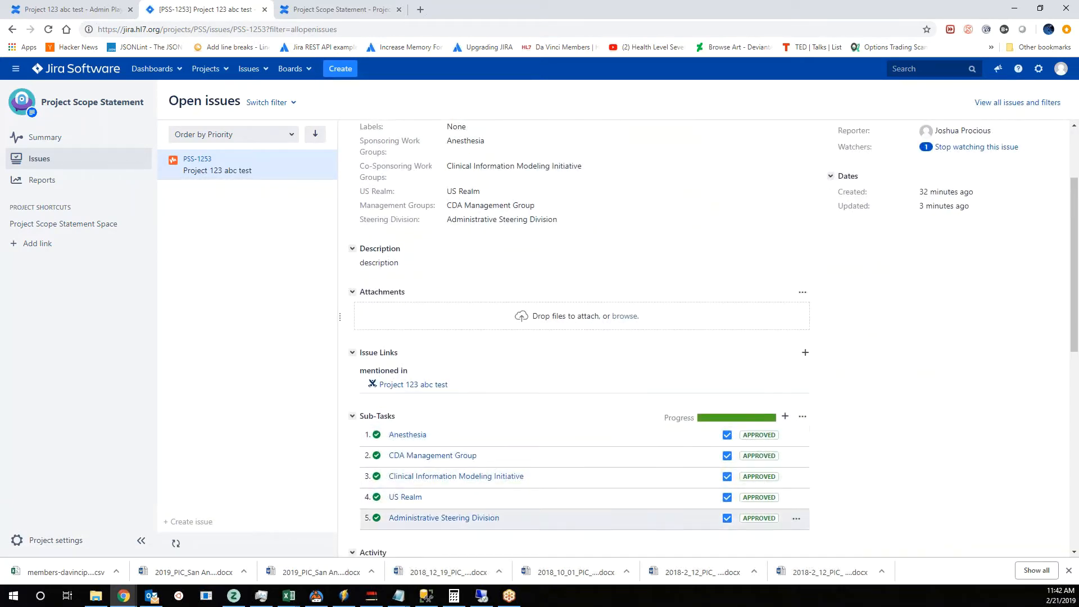
pyautogui.scroll(-4, 631, 393)
pyautogui.scroll(-3, 821, 467)
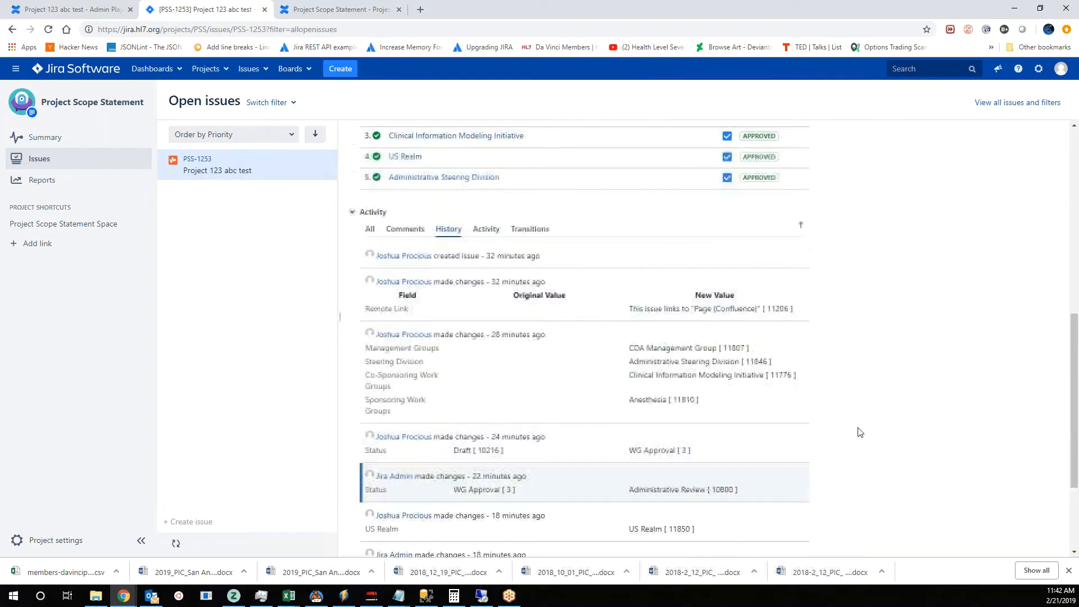
pyautogui.scroll(10, 821, 468)
pyautogui.click(651, 182)
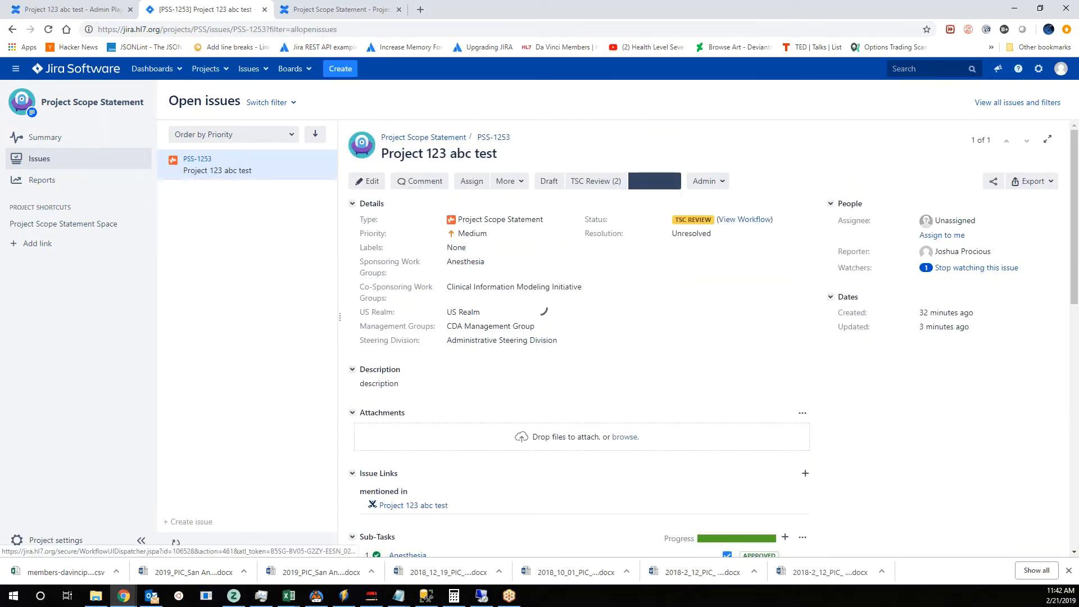
pyautogui.click(618, 255)
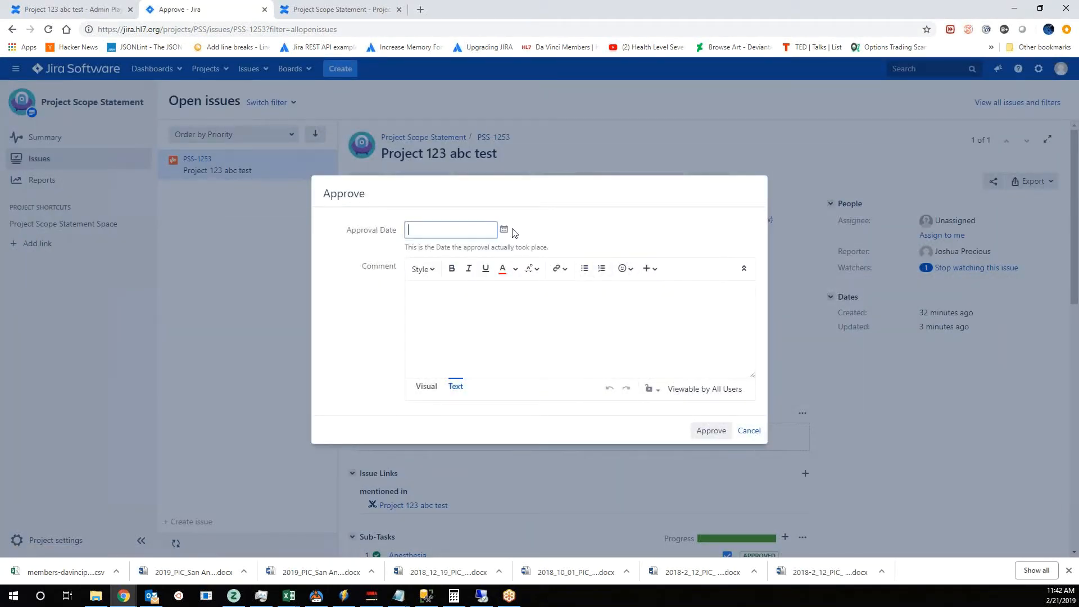
pyautogui.click(504, 231)
pyautogui.click(595, 313)
pyautogui.click(499, 306)
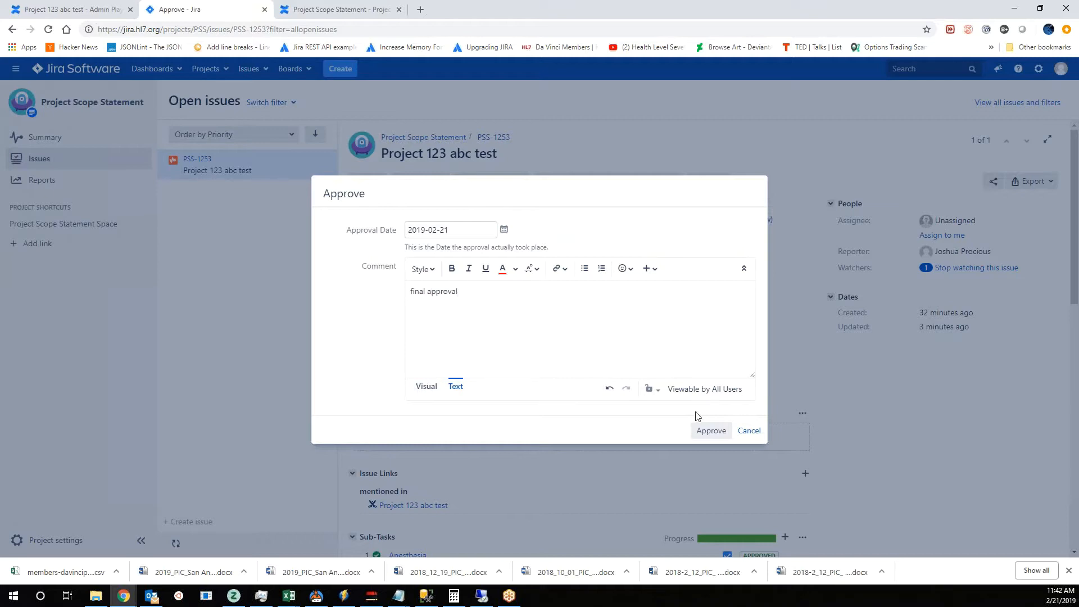
pyautogui.click(703, 431)
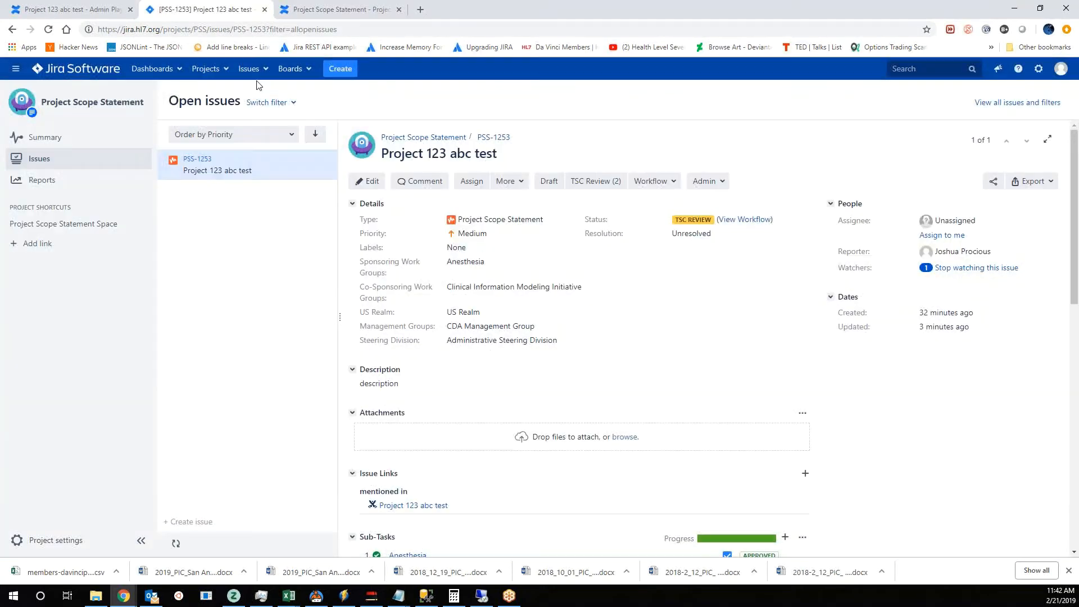
# - Reload the project issue, list it under the Done issues filter, and examine its sub-tasks and change history
pyautogui.click(49, 30)
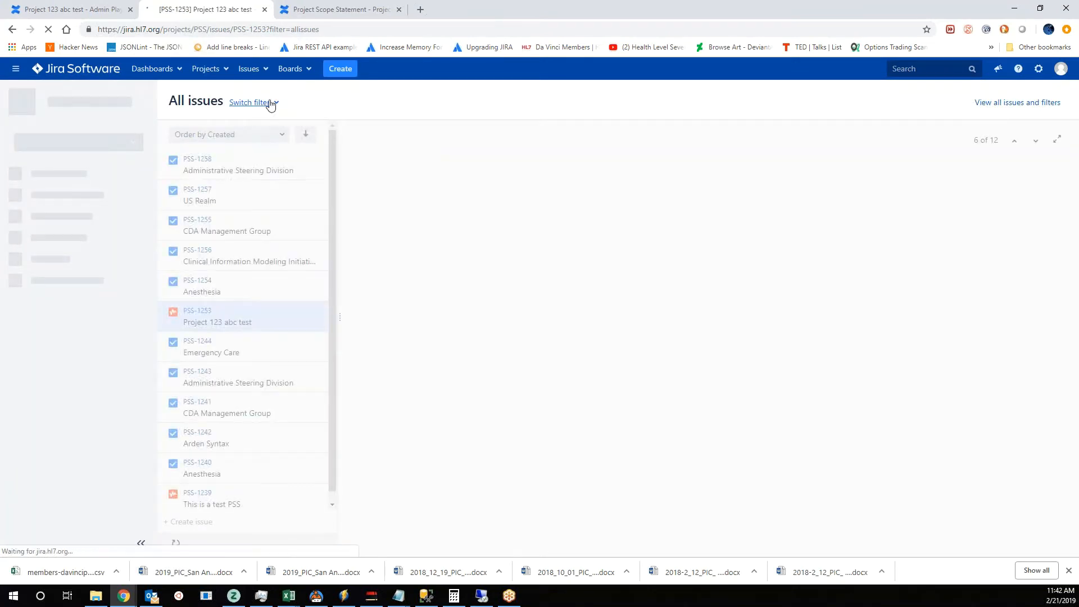
pyautogui.click(270, 104)
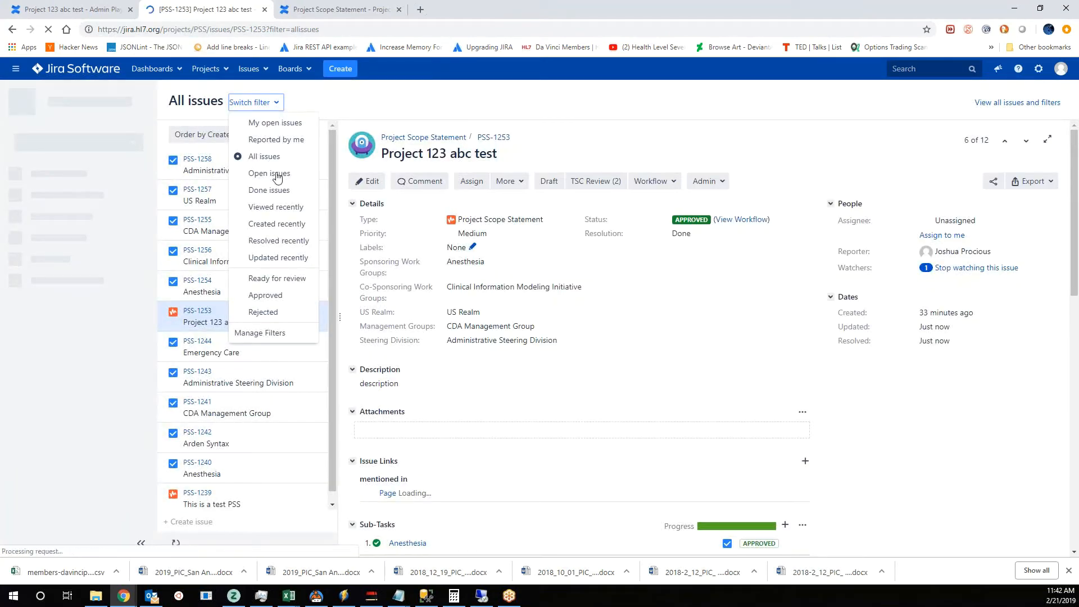
pyautogui.click(275, 191)
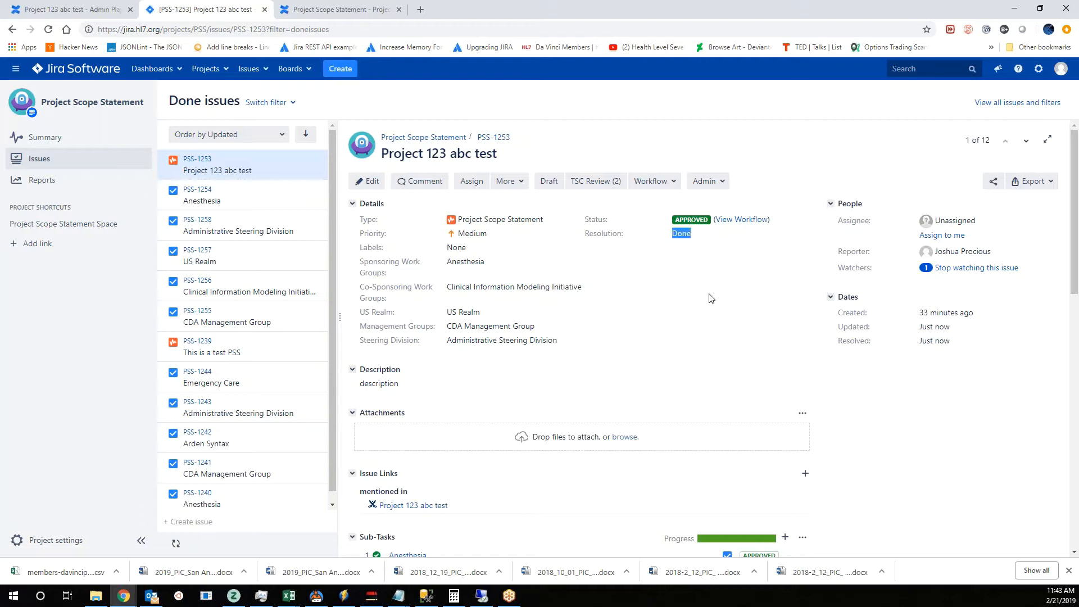
pyautogui.scroll(-5, 686, 320)
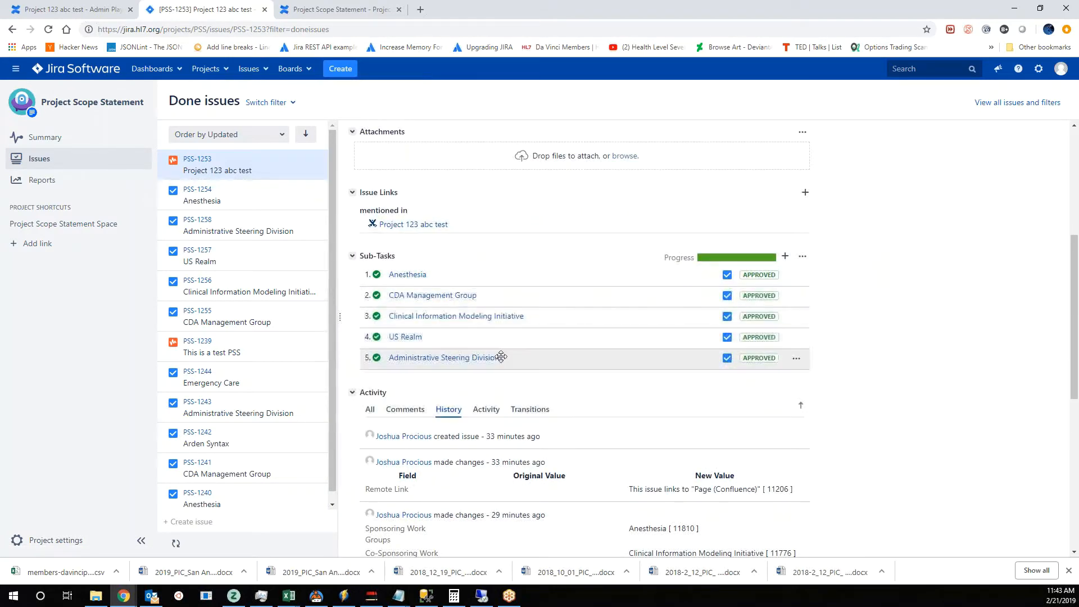
pyautogui.scroll(-4, 649, 543)
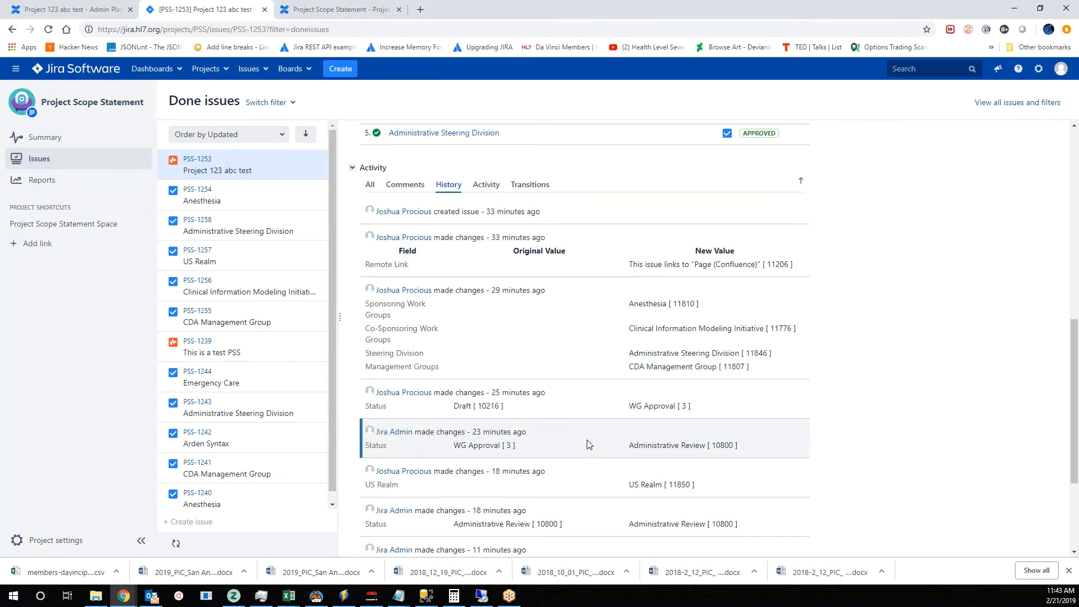
# - Reload the Project 123 abc test page in Confluence and refresh the PSS Approvals in Jira list to check the project's approval status
pyautogui.scroll(7, 585, 443)
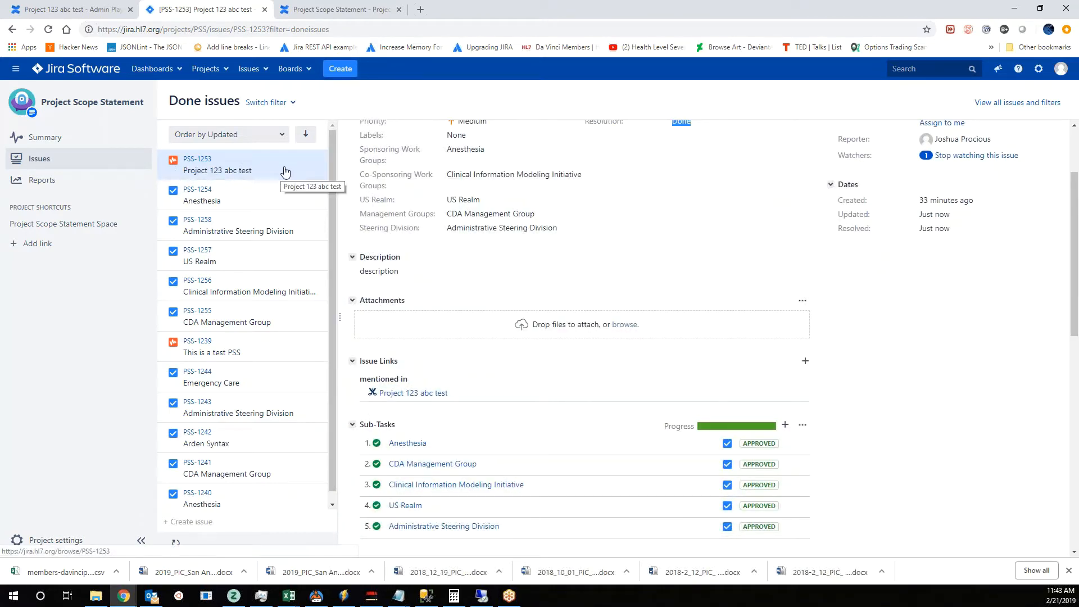
pyautogui.click(66, 9)
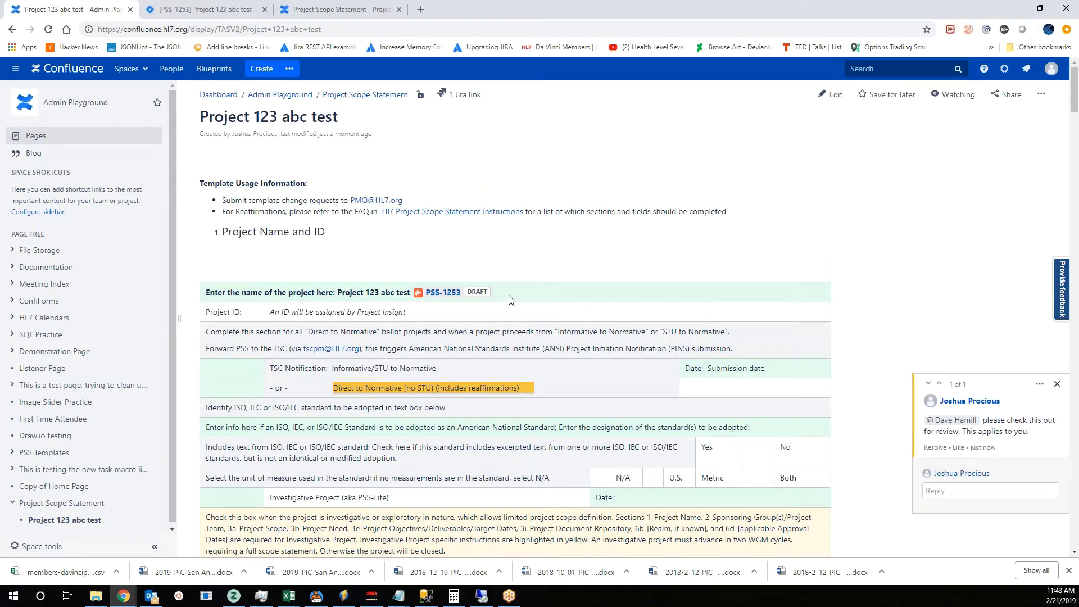
pyautogui.click(48, 29)
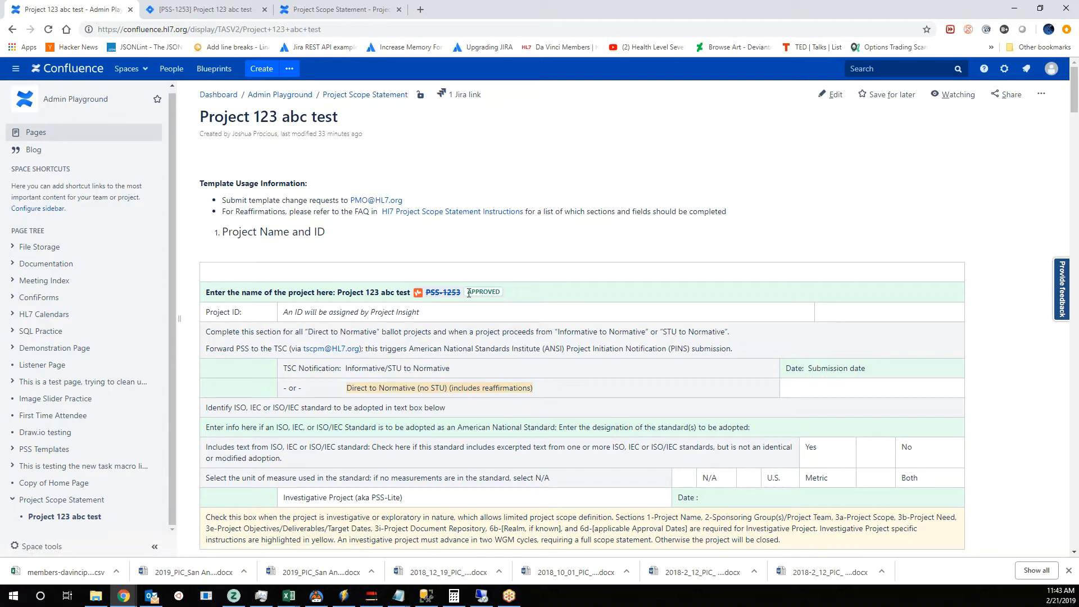
pyautogui.click(297, 9)
pyautogui.click(266, 367)
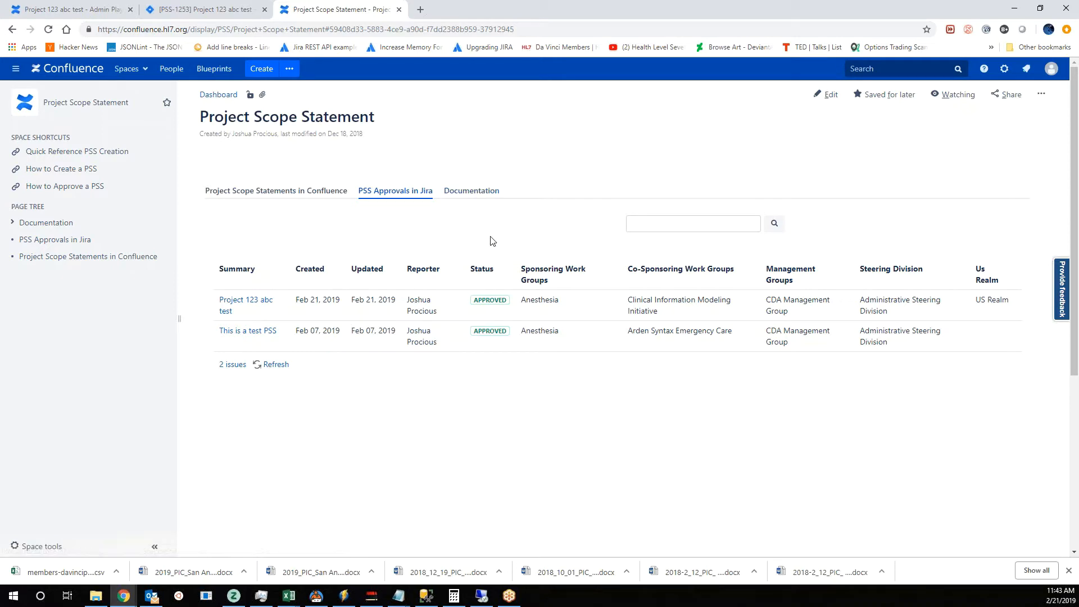
# - Open the Project Scope Statement documentation and examine the Confluence and Jira workflow diagram in its introduction
pyautogui.click(472, 191)
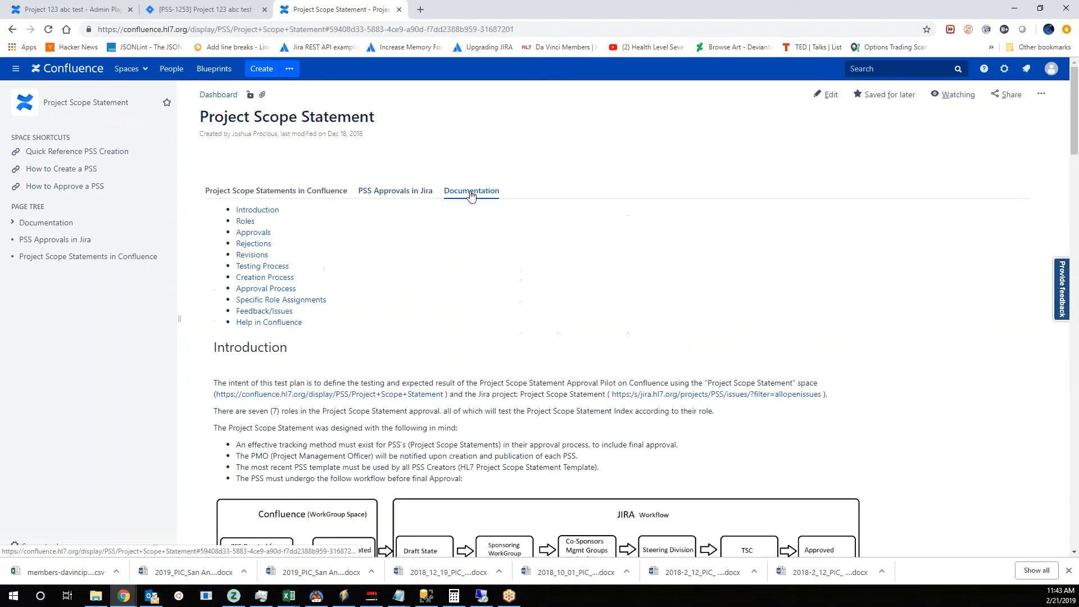
pyautogui.scroll(-5, 418, 358)
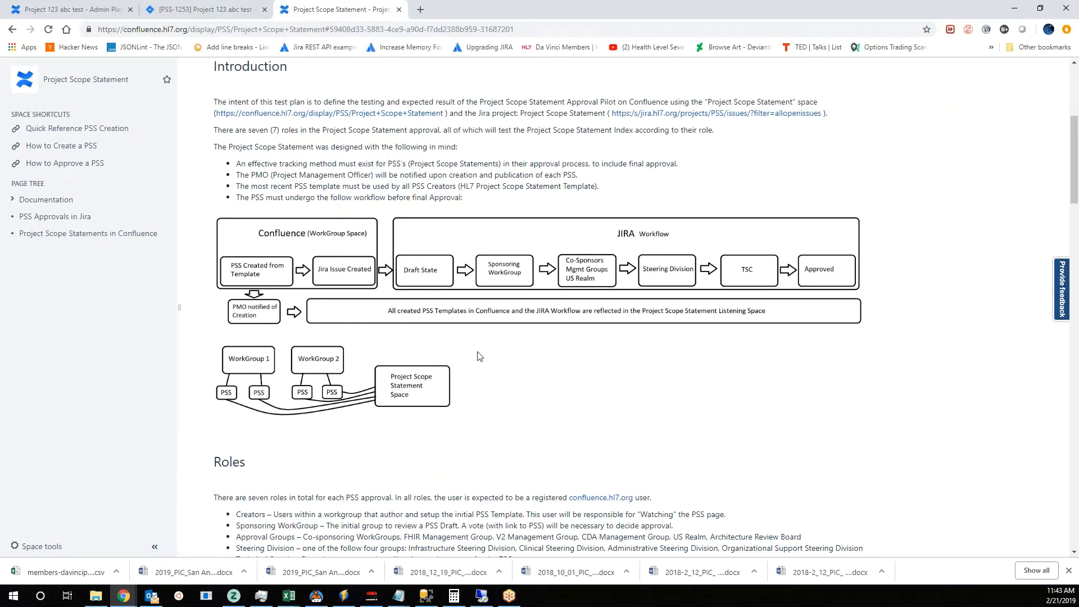
pyautogui.scroll(5, 454, 382)
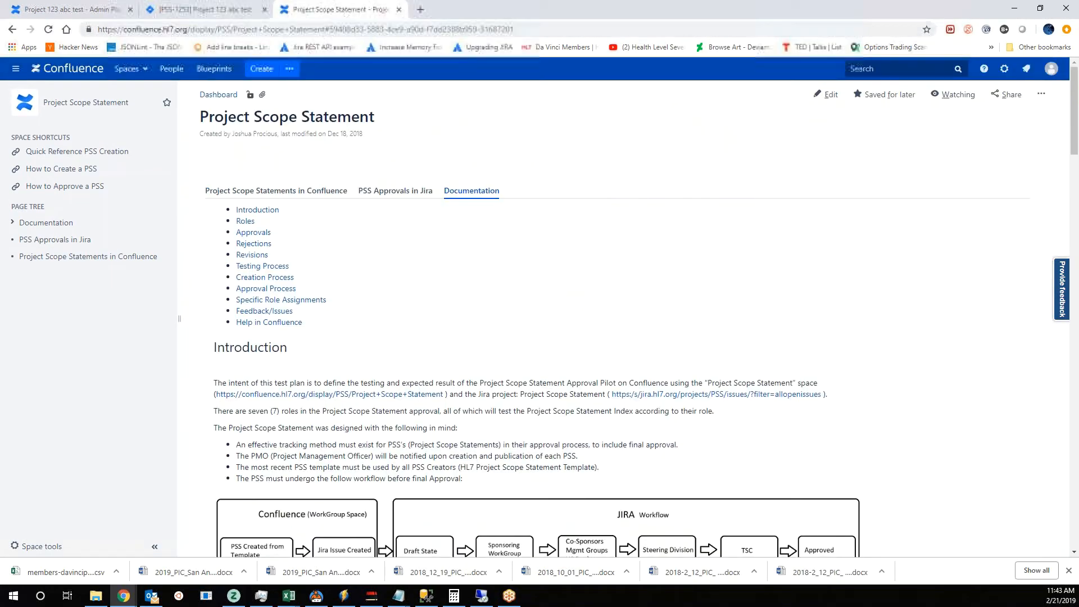
pyautogui.scroll(-4, 318, 340)
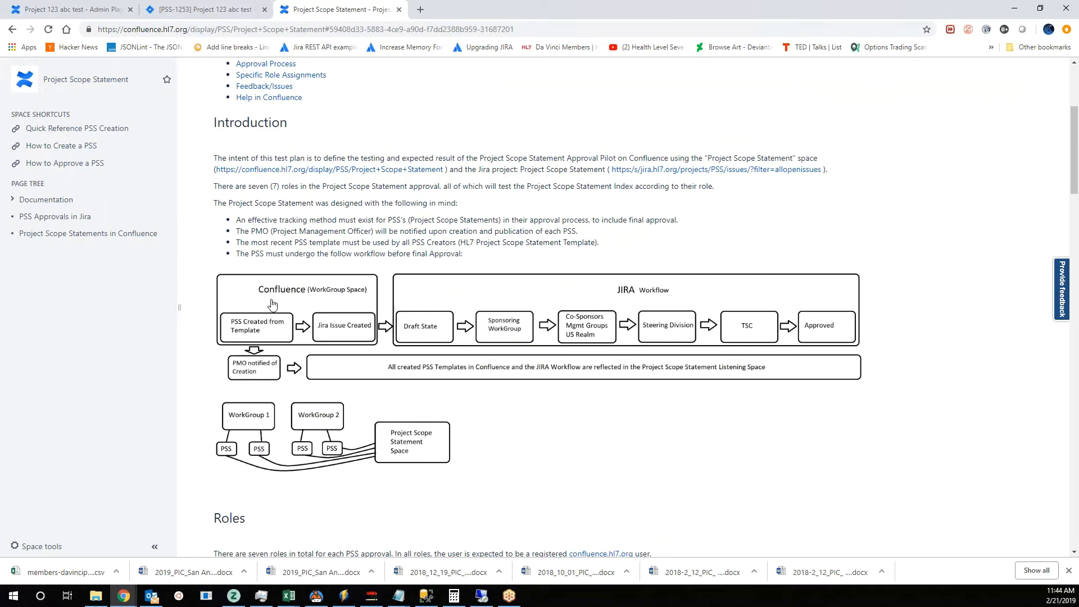
pyautogui.scroll(5, 315, 284)
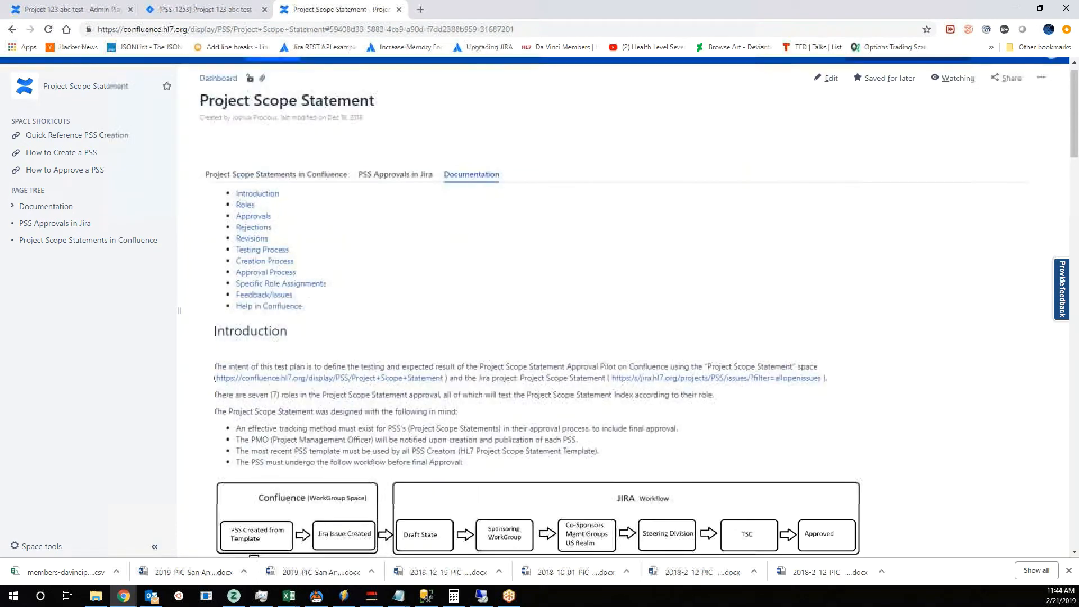
pyautogui.scroll(-4, 339, 288)
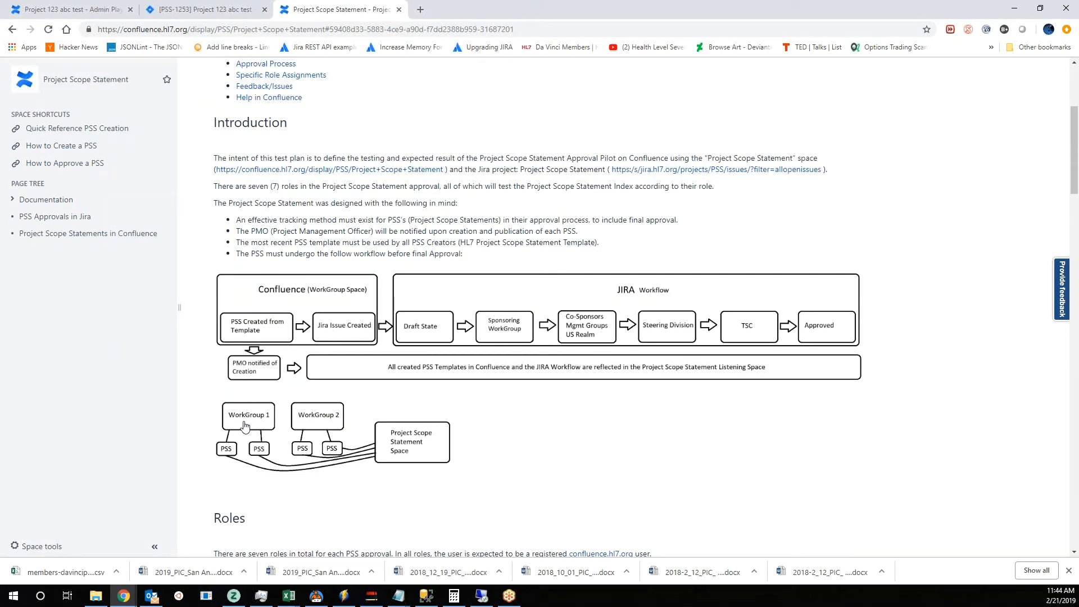
pyautogui.scroll(3, 287, 242)
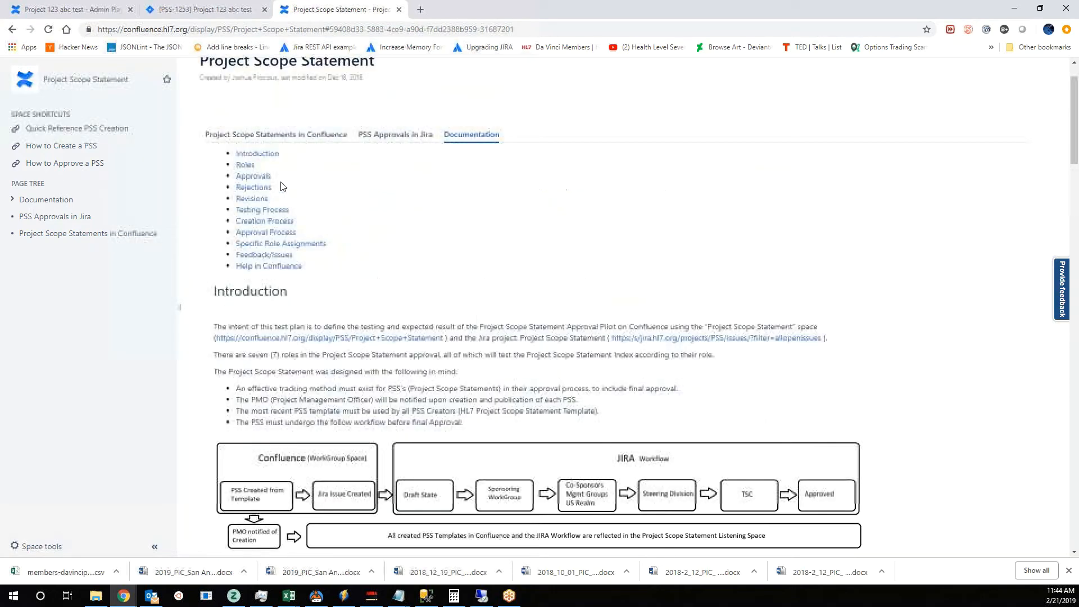
# - View the list of Project Scope Statements in Confluence, and return to the documentation to look through its introduction and workflow diagram
pyautogui.click(274, 135)
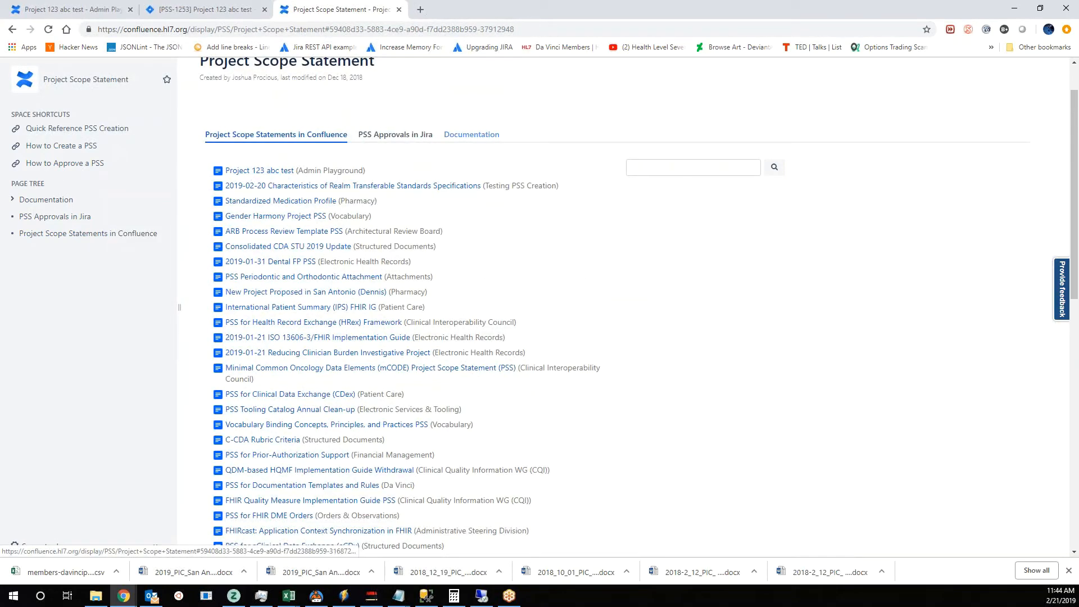
pyautogui.click(472, 135)
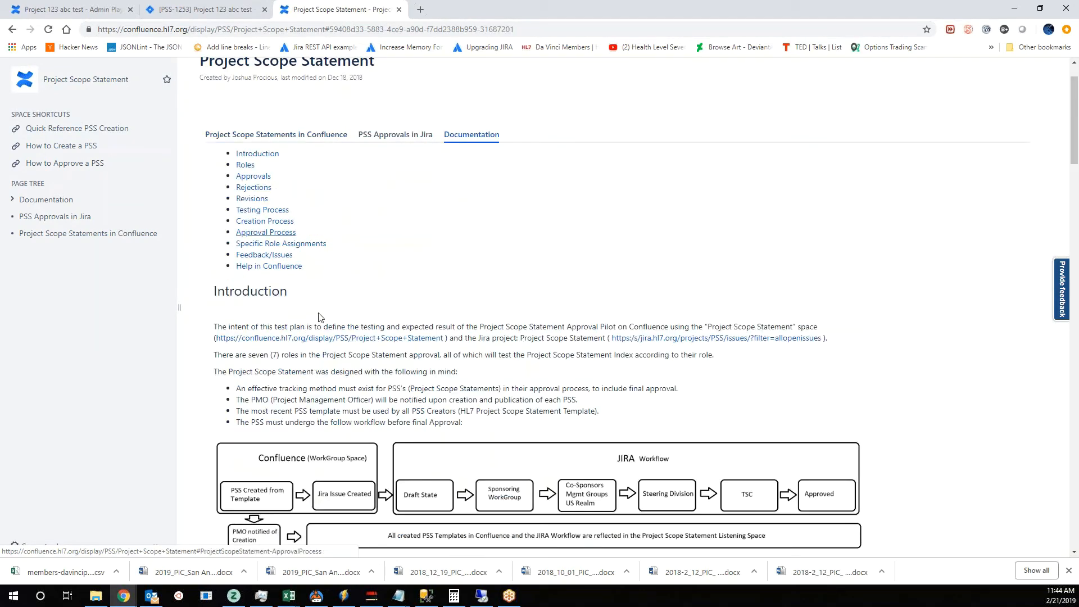
pyautogui.scroll(-2, 592, 366)
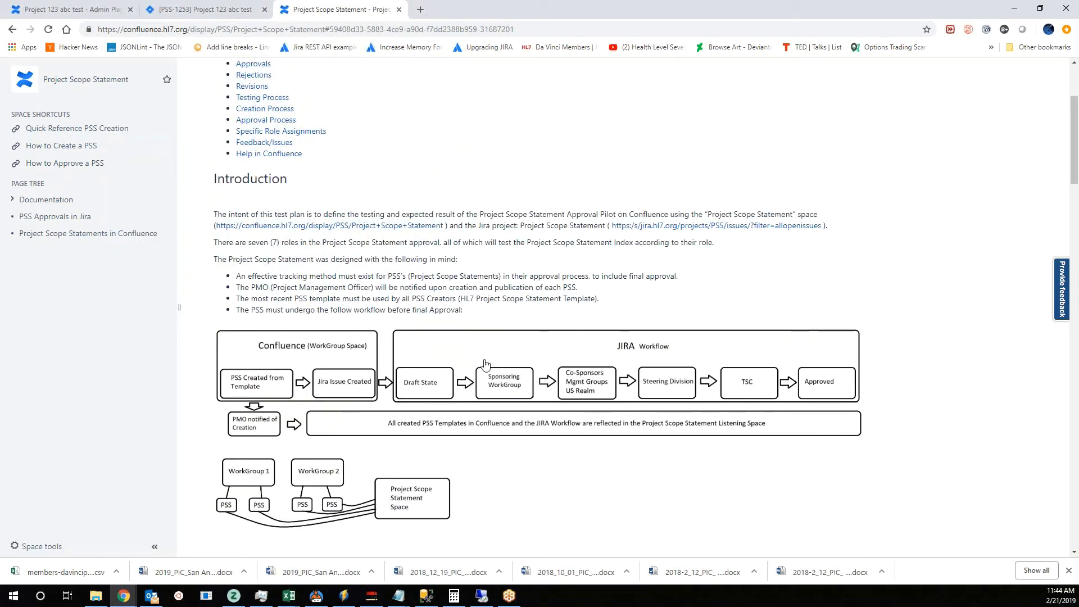
pyautogui.scroll(-2, 597, 498)
pyautogui.scroll(3, 573, 499)
pyautogui.scroll(-1, 567, 512)
pyautogui.scroll(3, 567, 512)
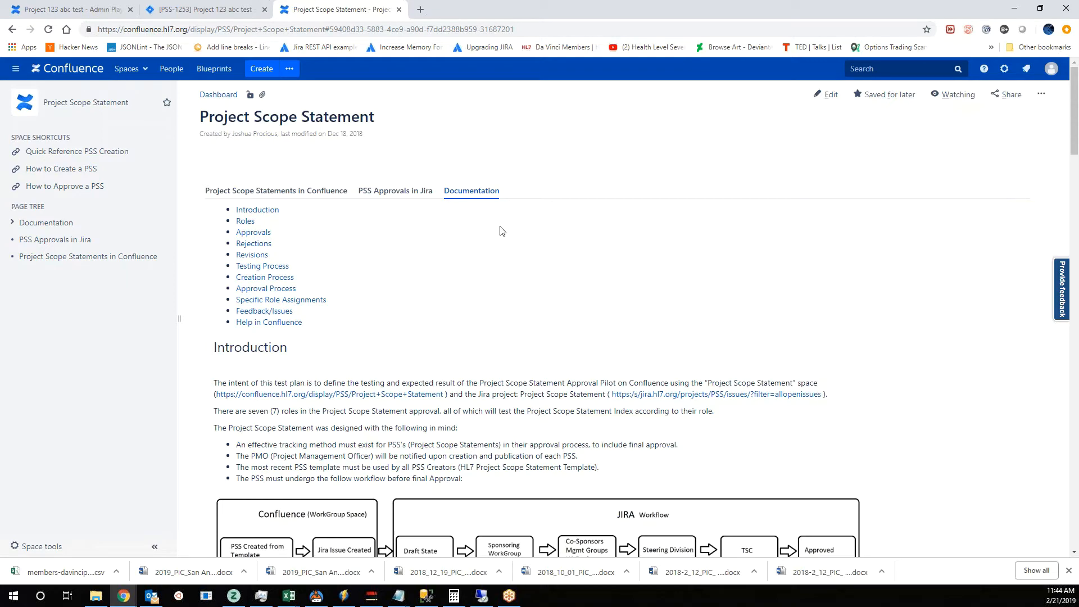
# - Revisit the Project 123 abc test issue in Jira, and read the Roles, Approvals, Rejections and Revisions sections of the Confluence documentation
pyautogui.click(236, 12)
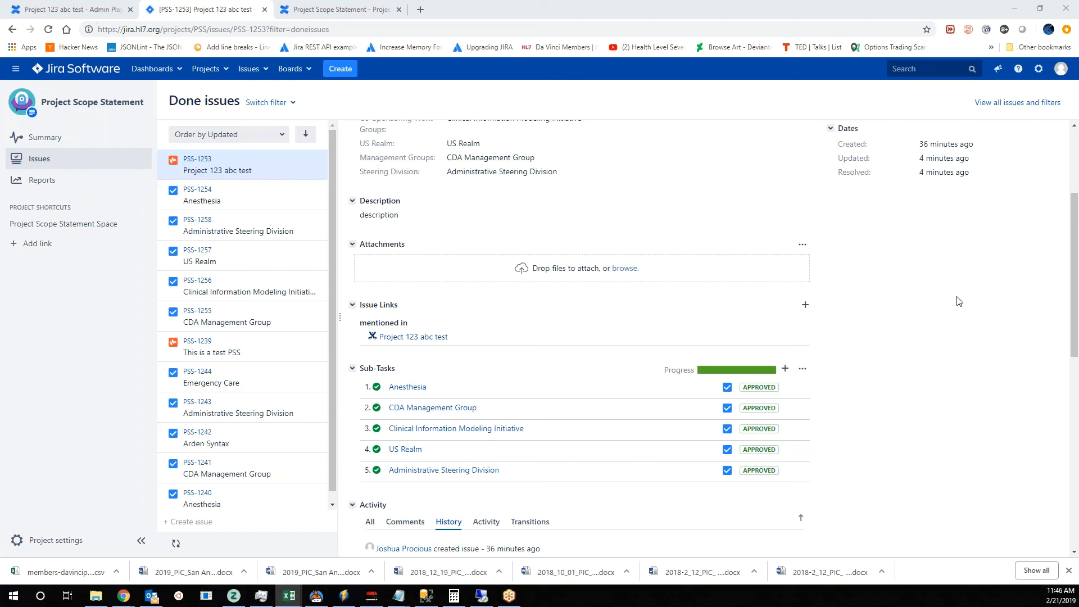
pyautogui.click(308, 10)
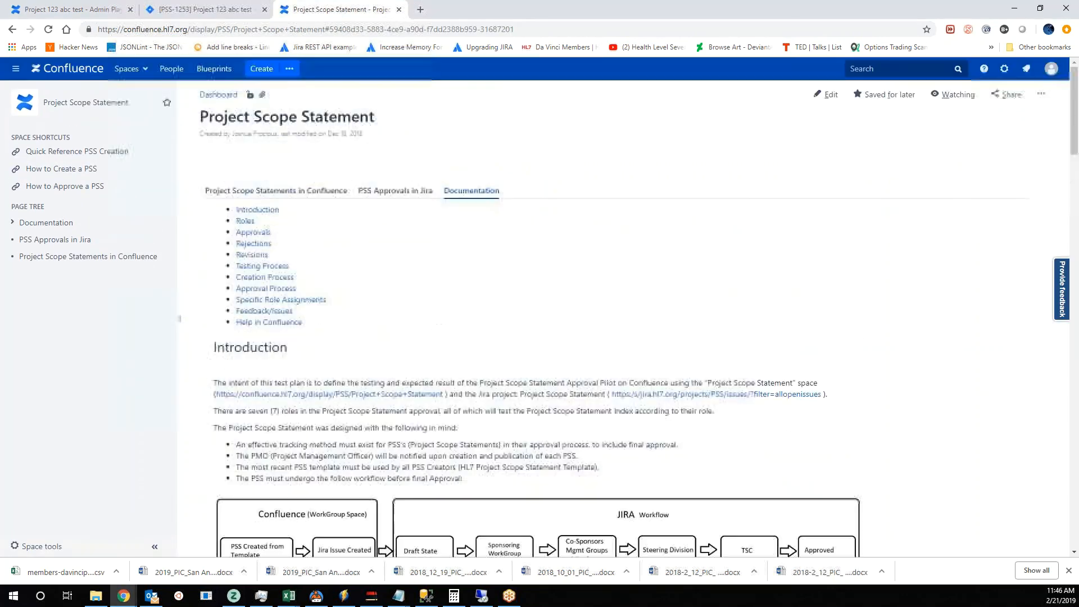
pyautogui.scroll(-15, 596, 376)
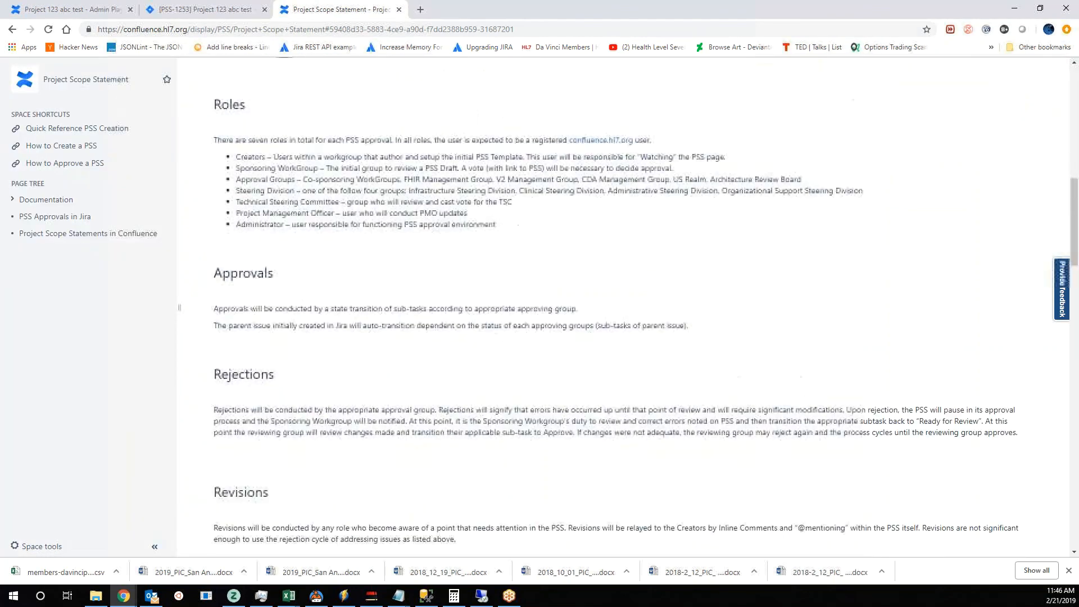